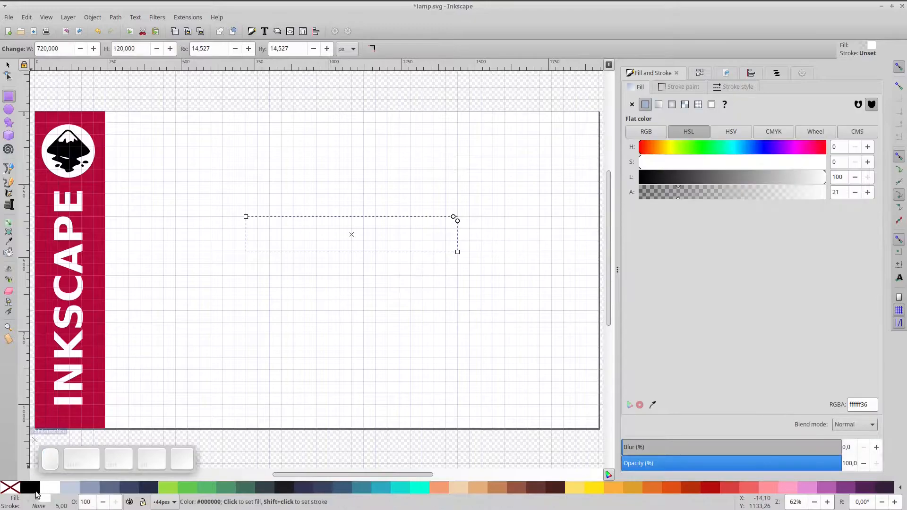
- Give the 720 × 120 px rectangle an opaque tan fill (#E5AE78) with a black stroke, and round its corners to about 39 px
drag(804, 197, 848, 196)
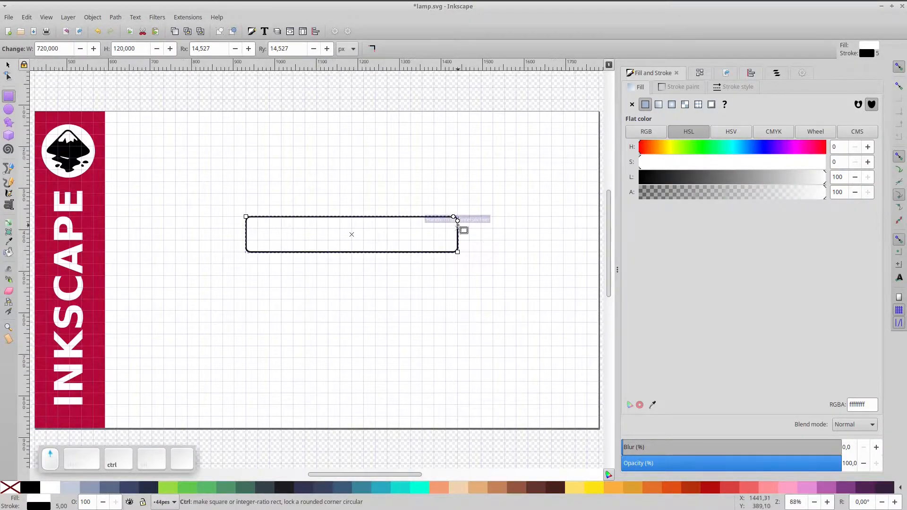
scroll(457, 221, up, 2)
drag(457, 218, 457, 232)
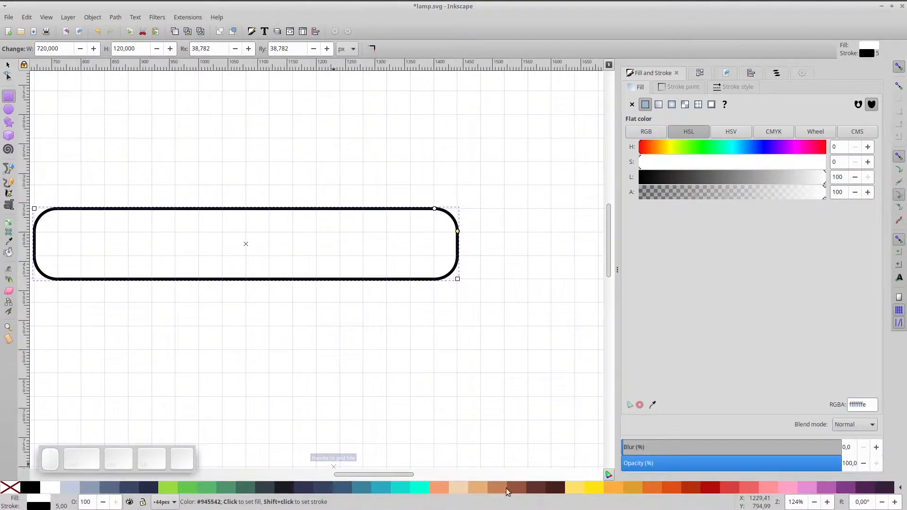
click(480, 491)
click(8, 65)
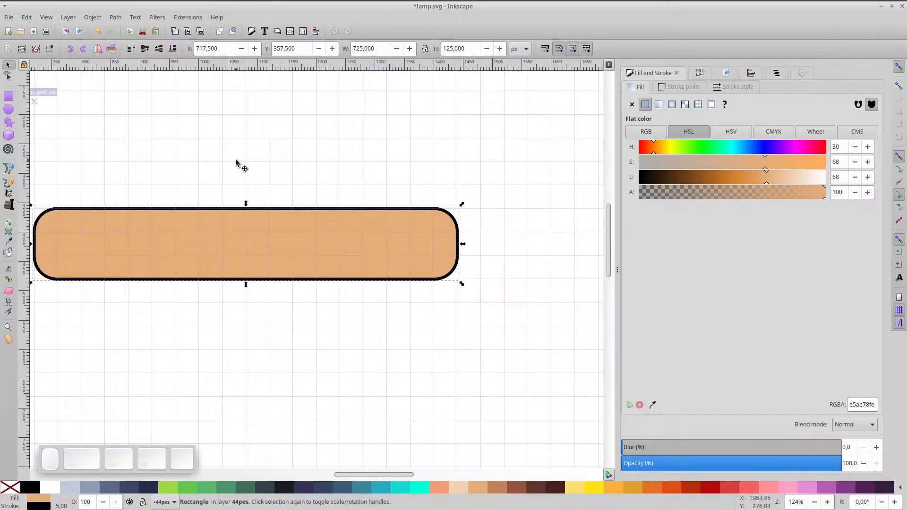
- Draw a circle about 624 px across, centred over the rounded bar
drag(238, 162, 300, 219)
click(9, 110)
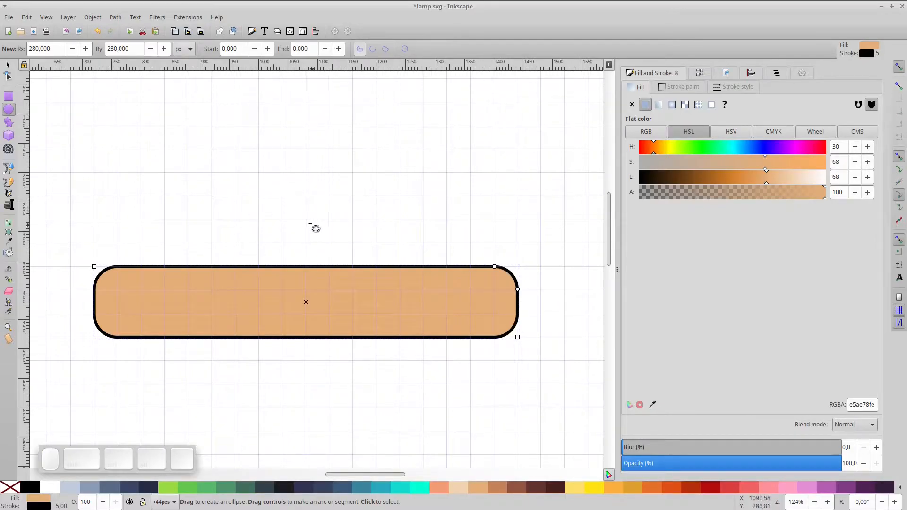
drag(307, 220, 519, 407)
click(8, 65)
drag(337, 146, 338, 198)
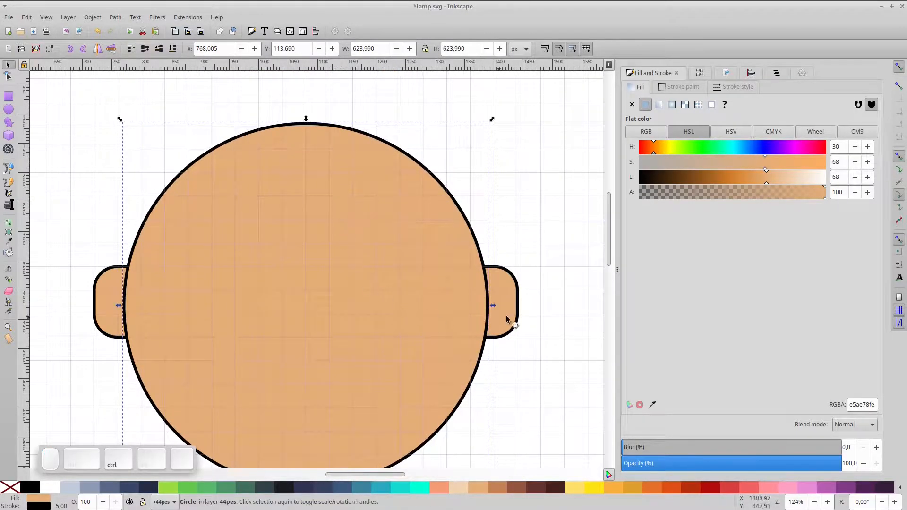
- Raise the bar above the circle and divide the circle along the bar's edges, keeping a copy of the bar
click(518, 304)
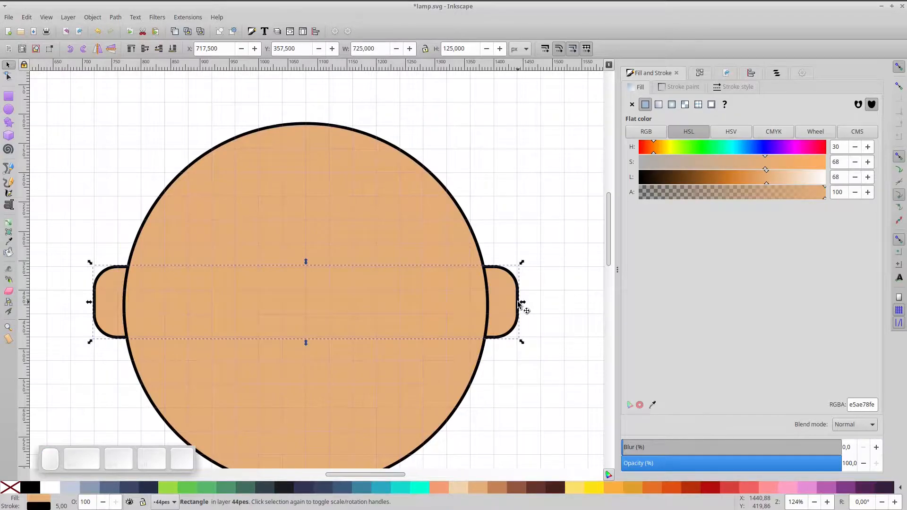
key(Page_Up)
shift+click(384, 202)
key(ctrl)
key(ctrl+slash)
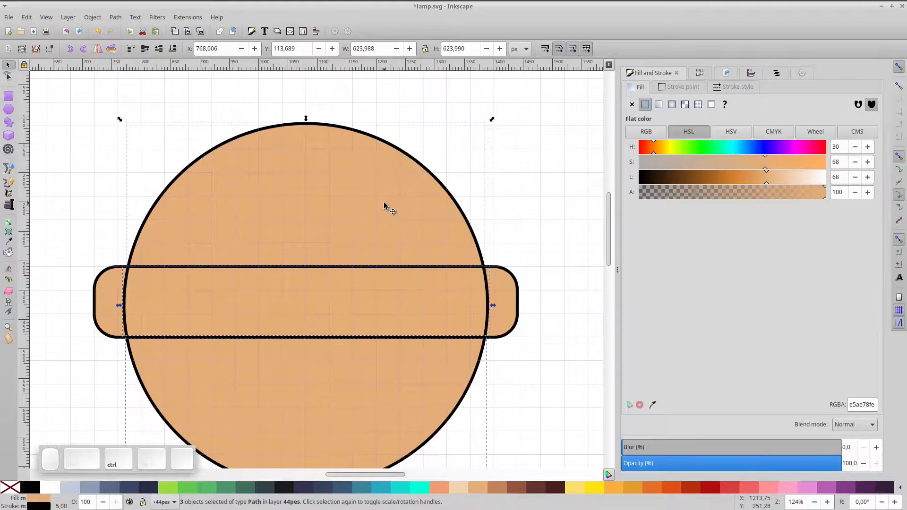
- Delete the middle slice of the divided circle that overlaps the bar
click(410, 439)
key(Escape)
click(466, 265)
click(464, 275)
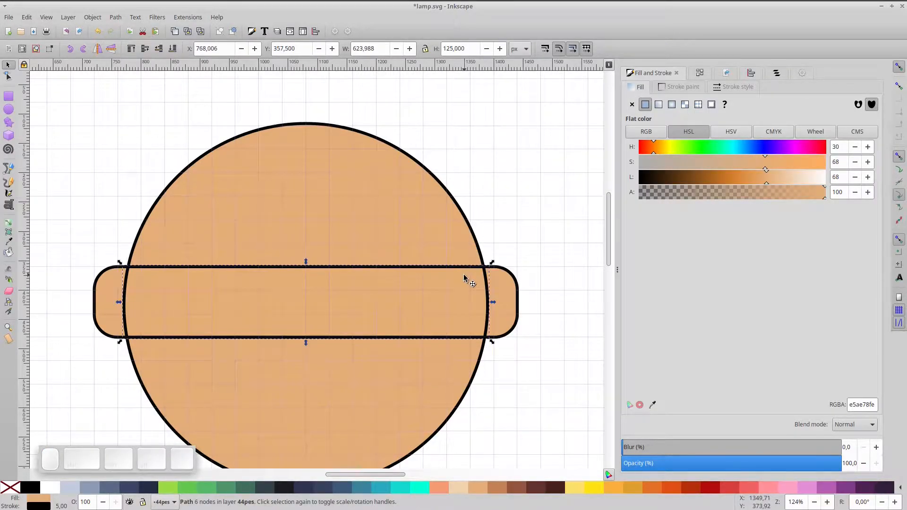
key(Delete)
- Turn the lower circle segment into a yellow (#FBDF6B) bulb about 325 px wide, centred behind the bar
click(426, 368)
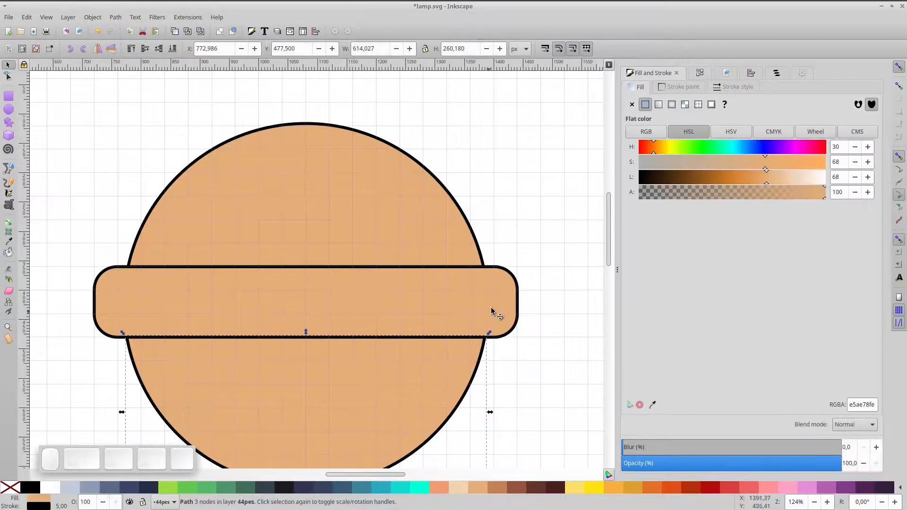
drag(486, 336, 400, 372)
drag(347, 395, 355, 355)
click(576, 493)
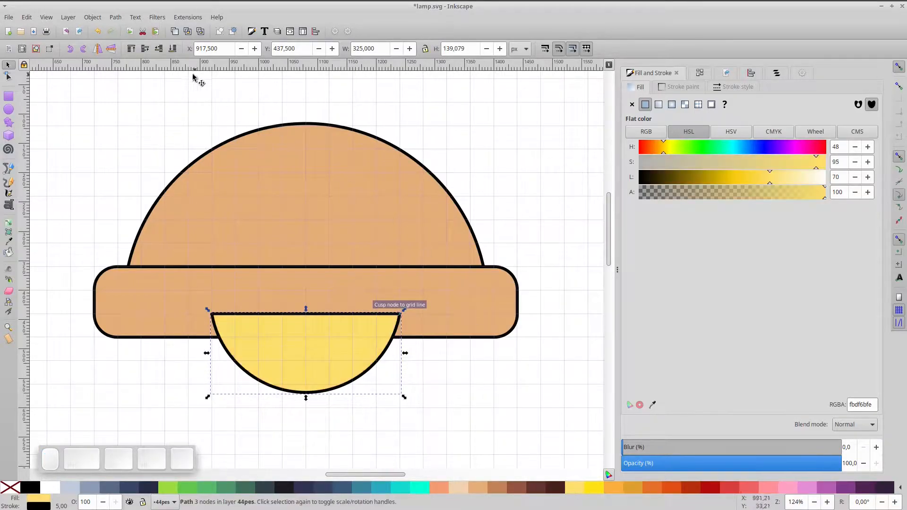
key(End)
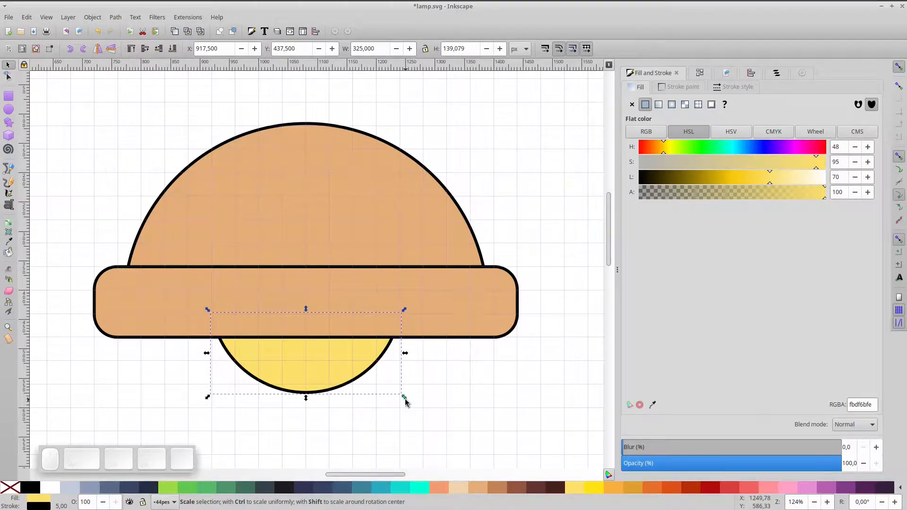
- Duplicate the bar and move the copy straight up over the dome
click(429, 314)
key(ctrl+d)
drag(435, 324, 435, 225)
click(344, 162)
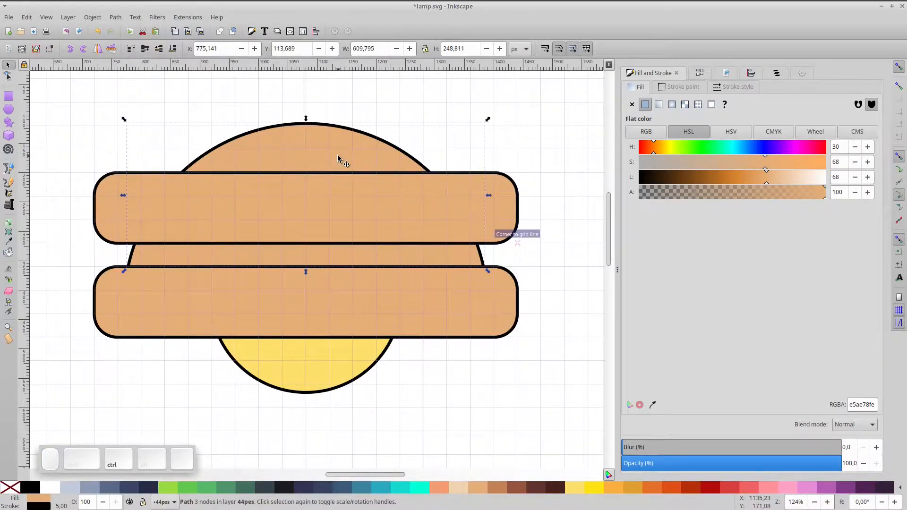
- Reduce the upper bar copy's height to about 90 px and position it across the middle of the dome
key(r)
click(355, 181)
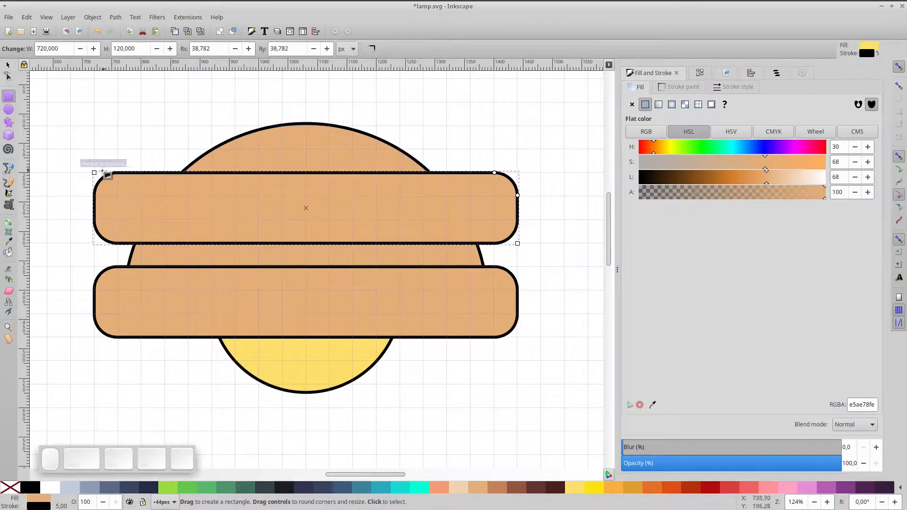
drag(94, 173, 92, 190)
key(s)
drag(348, 208, 344, 206)
- Intersect the upper bar with a copy of the dome to form a strip that follows the dome's sides
click(342, 164)
key(Page_Up)
key(Escape)
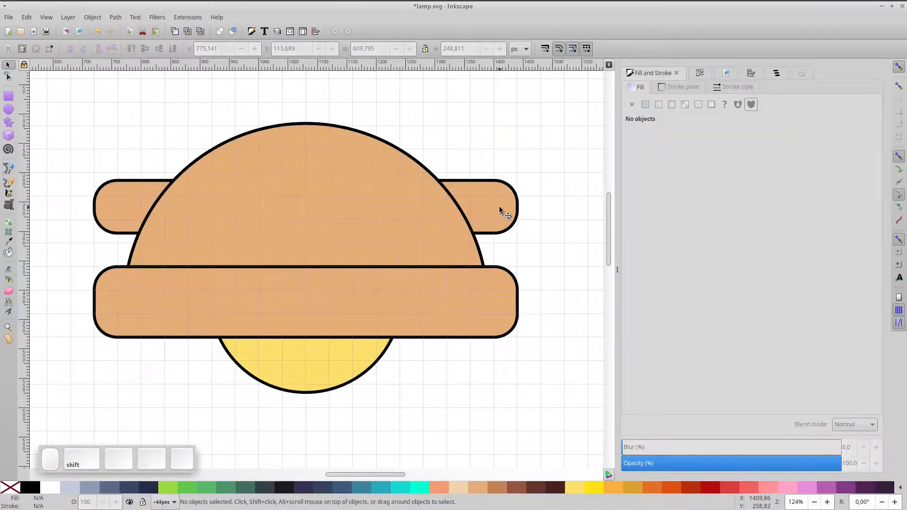
click(478, 211)
shift+click(411, 211)
key(ctrl+KP_Multiply)
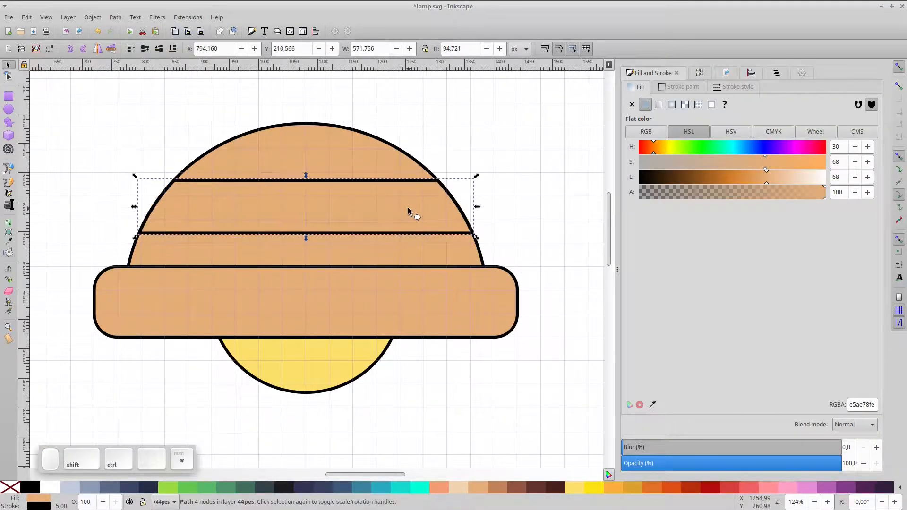
- Subdivide all segments of the dome strip twice so that its outline has 16 nodes
click(9, 77)
key(ctrl+a)
double_click(8, 49)
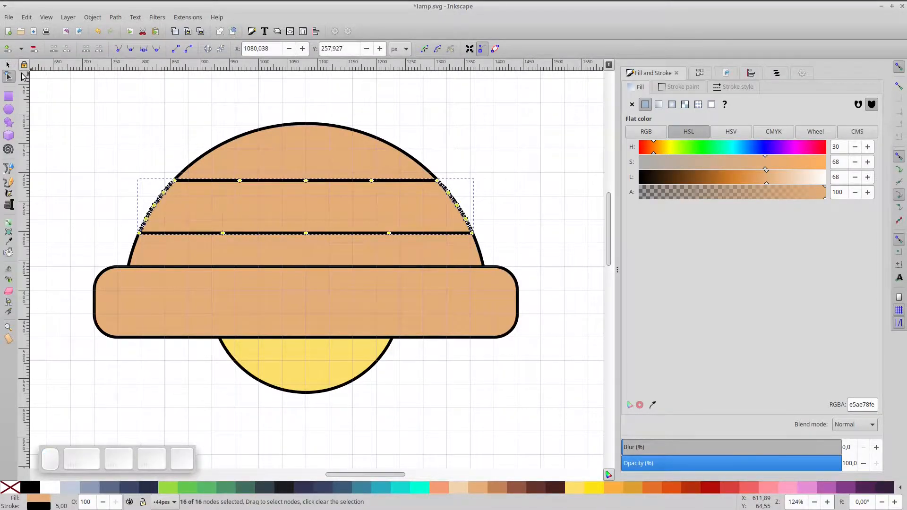
- Remove the curved side segments of the dome strip, keeping only its two horizontal lines
drag(73, 146, 195, 249)
key(Delete)
drag(431, 131, 505, 265)
key(Delete)
- Cut a gap into each horizontal line on the dome and shift the lower line's left end inward to about X 837 px
drag(222, 126, 410, 260)
key(shift+Delete)
key(shift+Delete)
drag(125, 200, 174, 261)
key(shift+Right)
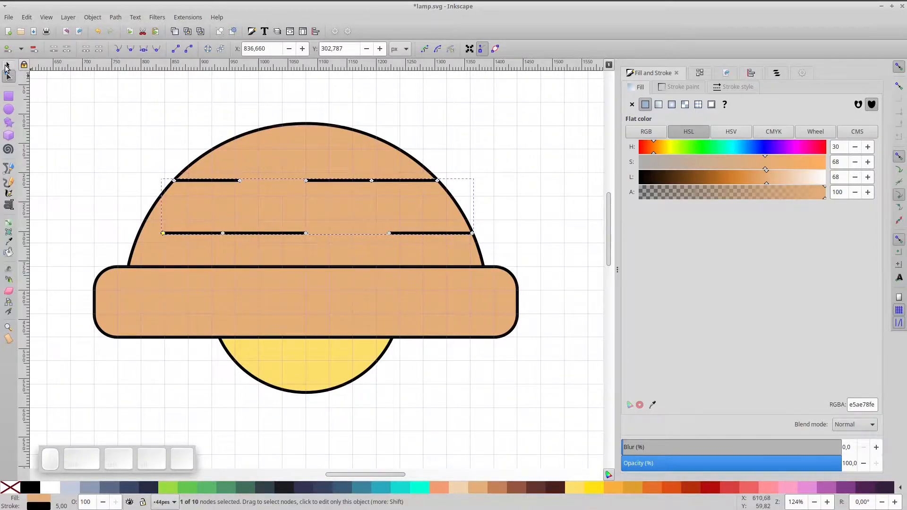
- Reduce the bar's height to 80 px from below and set its corner radius to about 28 px
click(7, 66)
double_click(341, 305)
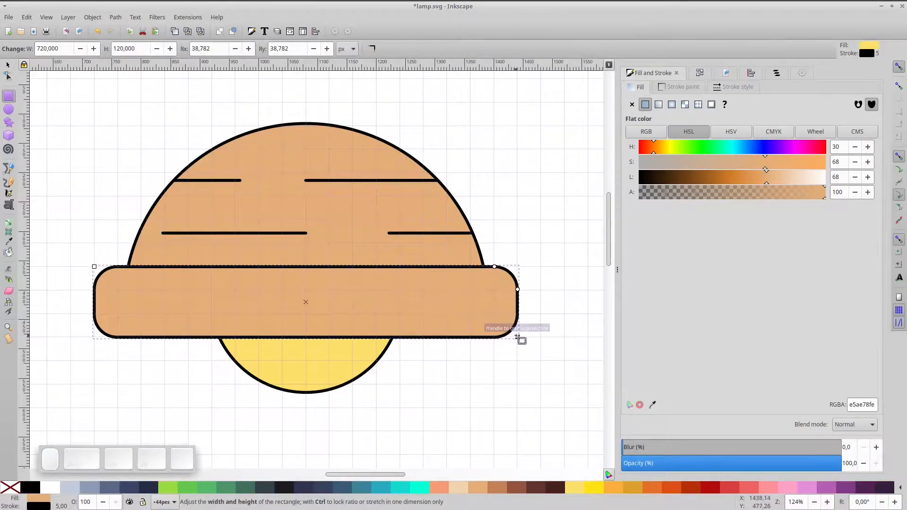
key(ctrl)
drag(519, 339, 518, 283)
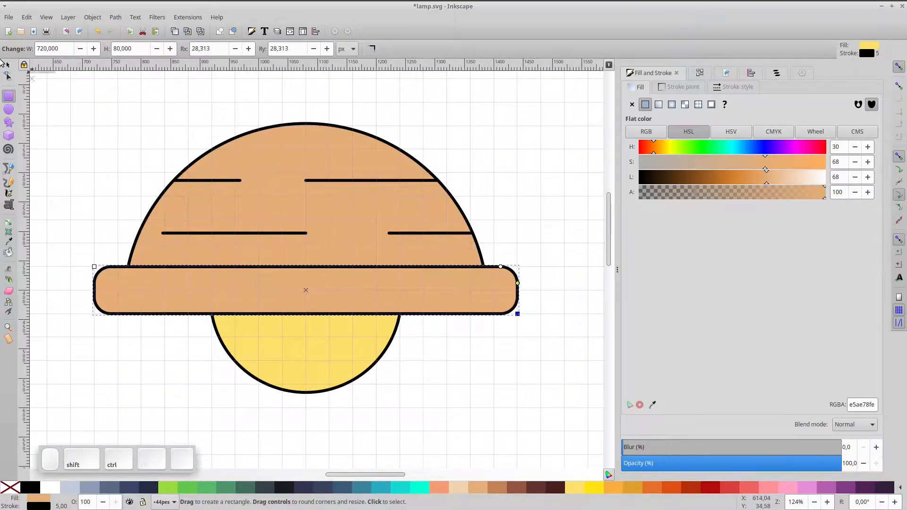
- Move the yellow half-circle straight up by about 17 px
click(8, 65)
click(332, 350)
drag(332, 350, 334, 354)
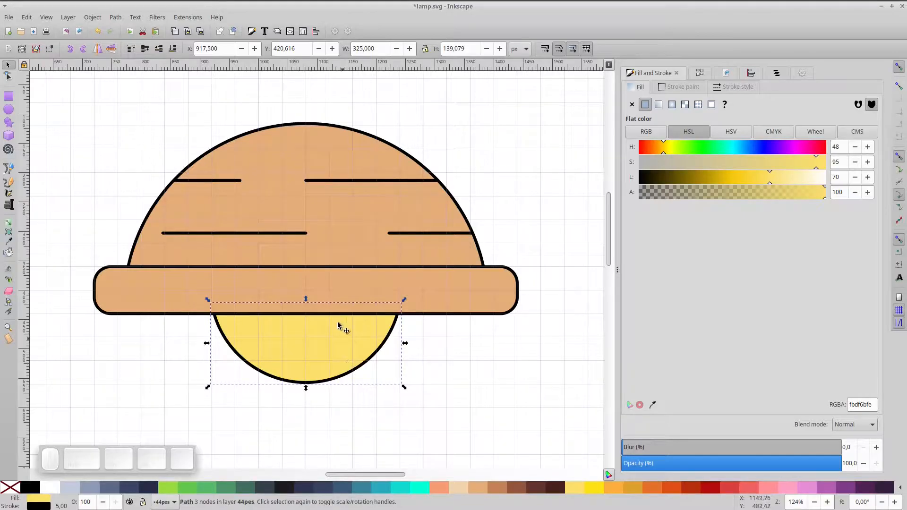
- Duplicate the dome, bar and yellow half-circle for shading and shift the top copies 80 px to the right
click(318, 208)
shift+click(348, 298)
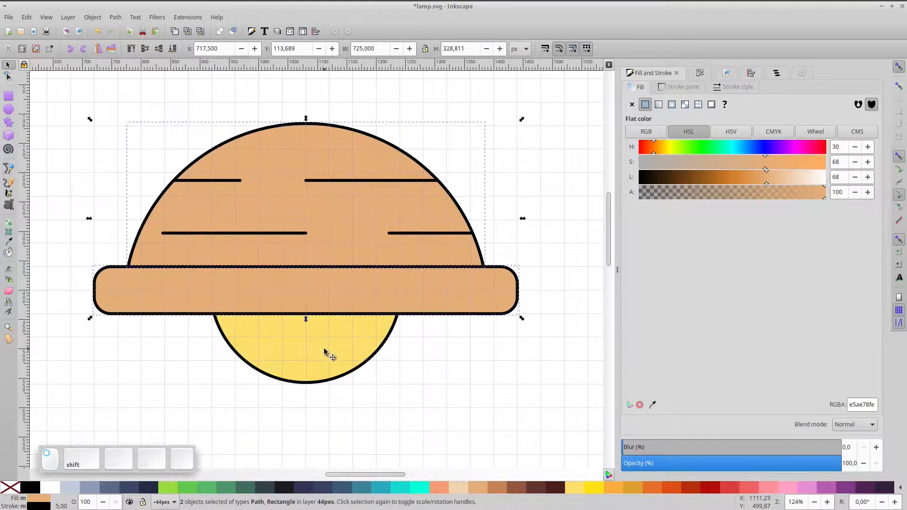
shift+click(324, 347)
key(ctrl+d)
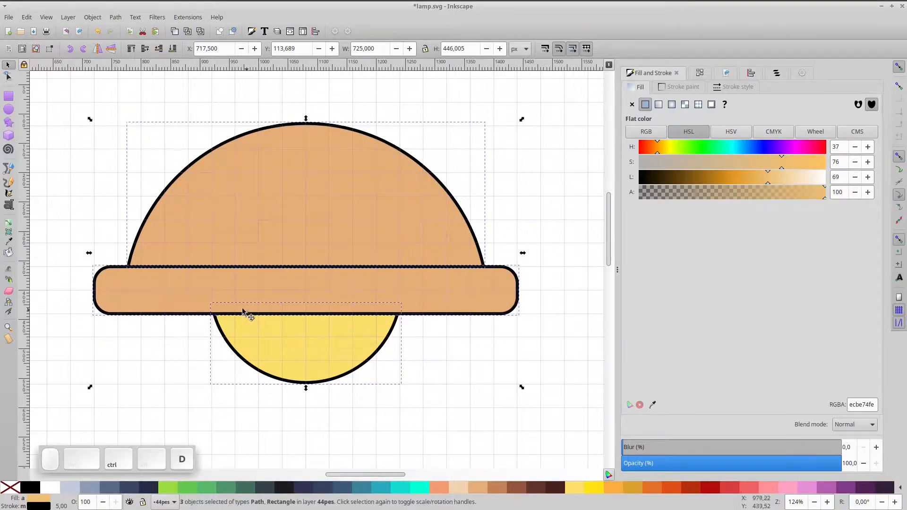
drag(162, 289, 214, 294)
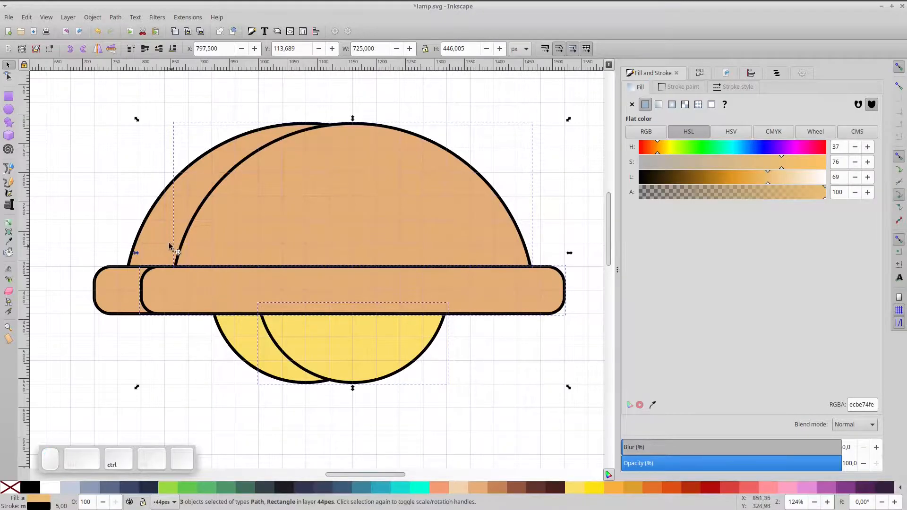
click(145, 131)
- Subtract the shifted dome from the dome copy beneath it to make a left-side shadow crescent, and lower it one level
click(227, 218)
shift+click(163, 218)
key(Page_Down)
- Subtract the shifted bar and the shifted half-circle from the matching copies beneath them to make their left-side shadow slices
click(146, 293)
shift+click(117, 294)
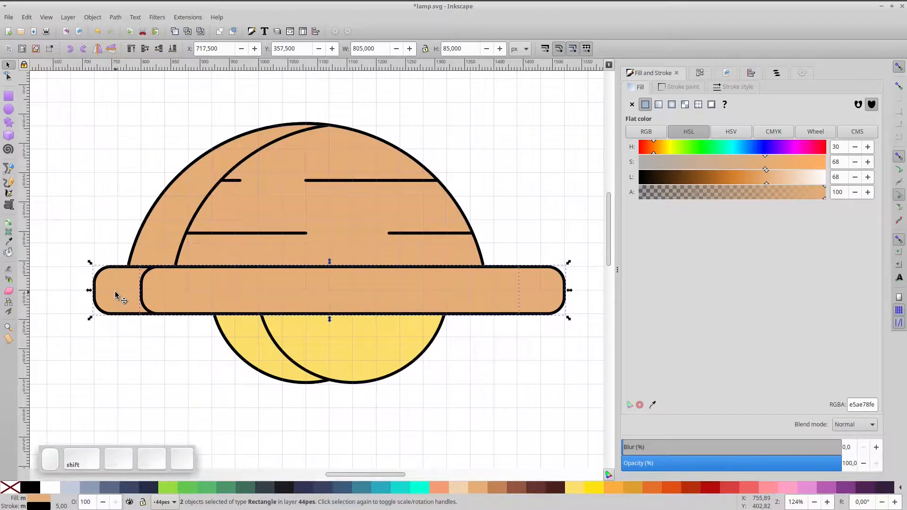
key(ctrl+minus)
click(295, 357)
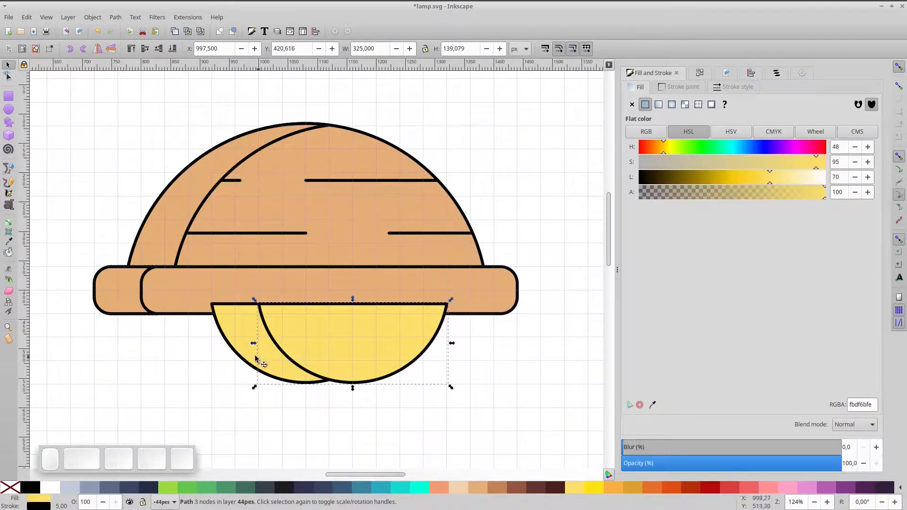
shift+click(245, 348)
key(ctrl+minus)
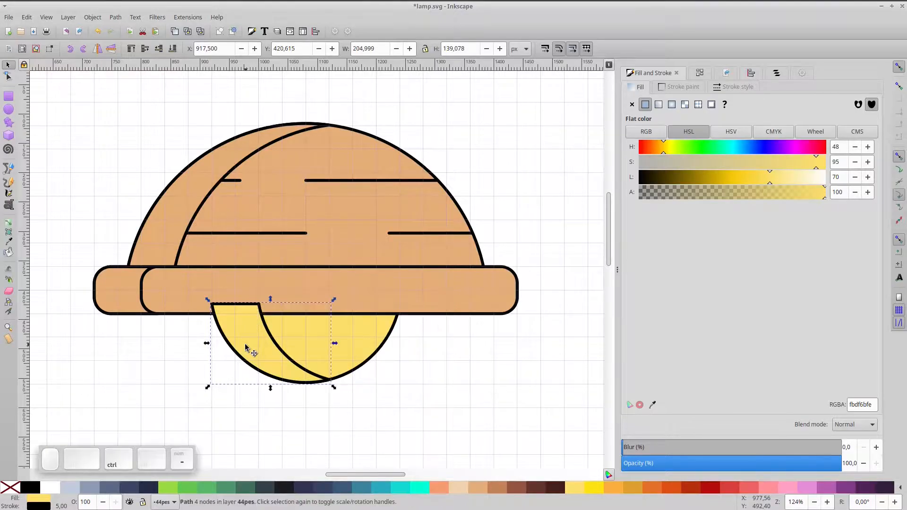
- Fill the shadow slices of the dome and the bar with brown (#C58158)
shift+click(131, 300)
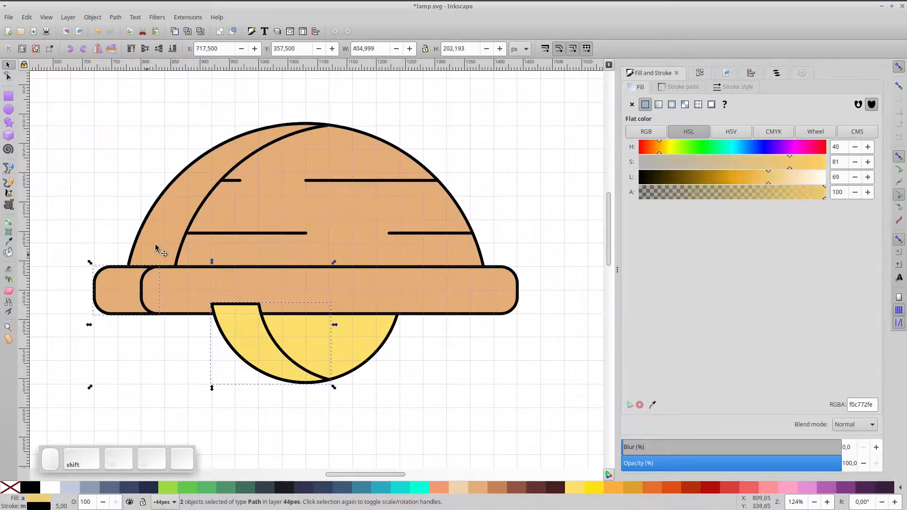
shift+click(160, 244)
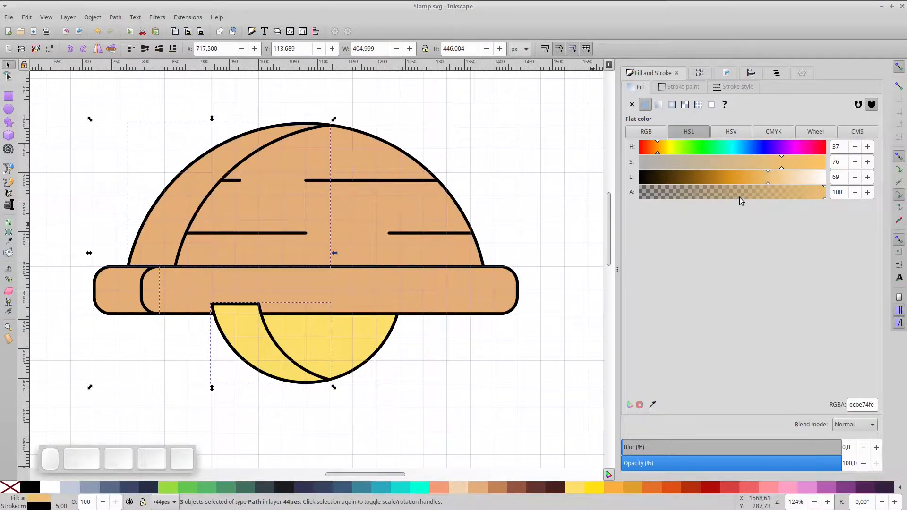
click(170, 229)
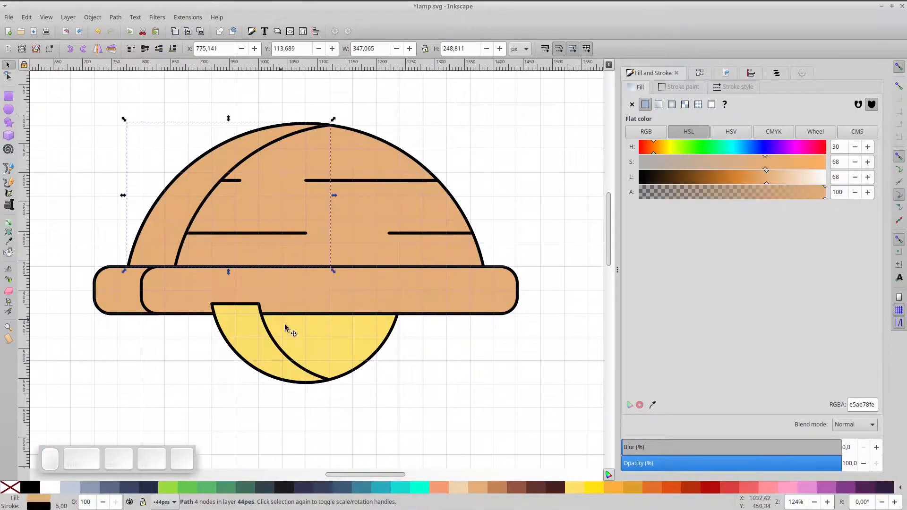
click(493, 486)
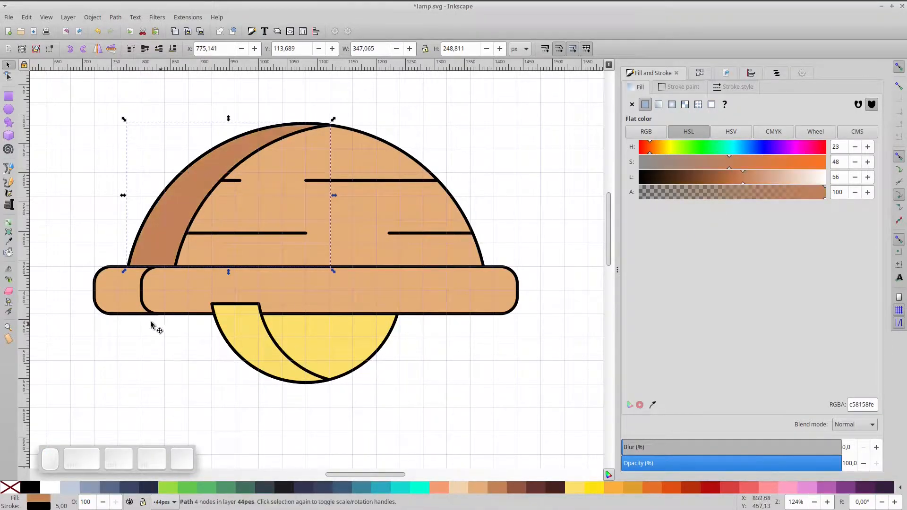
click(121, 296)
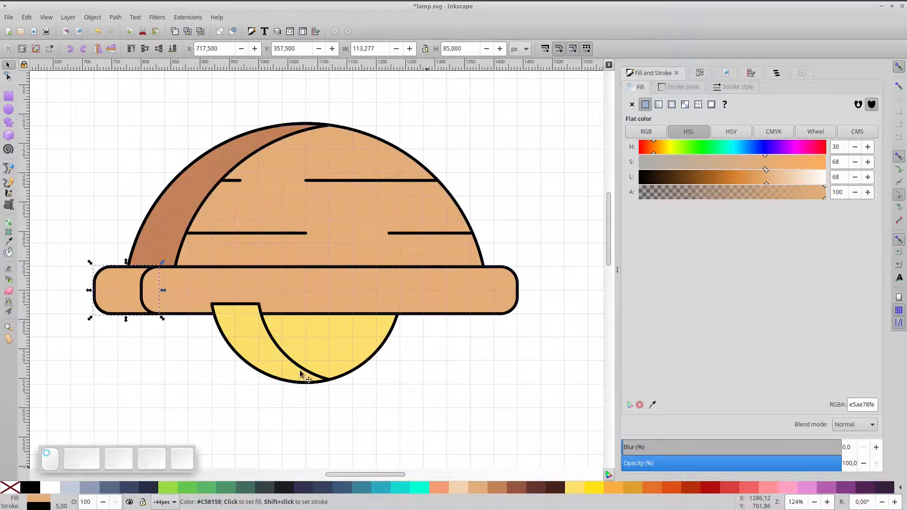
- Fill the bulb's shadow slice with orange (#FCAF3E) and lower it behind the bar
click(265, 352)
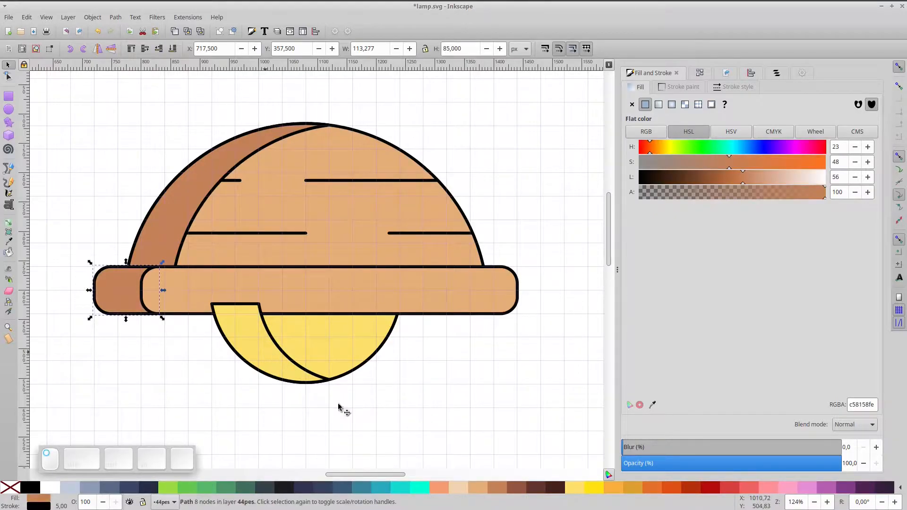
click(591, 489)
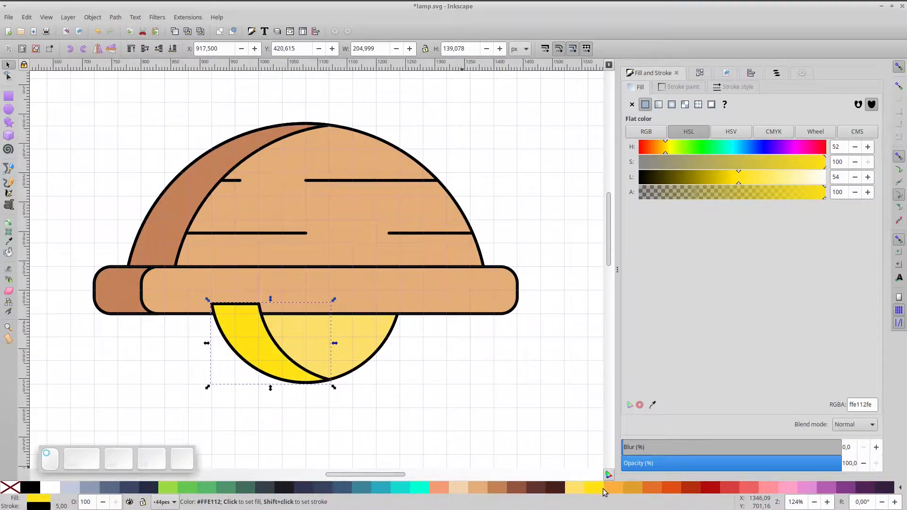
click(609, 492)
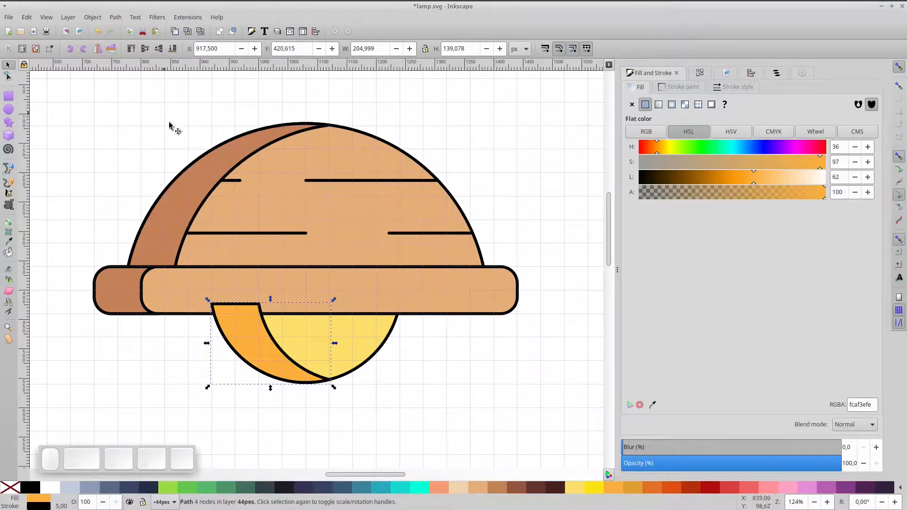
click(158, 49)
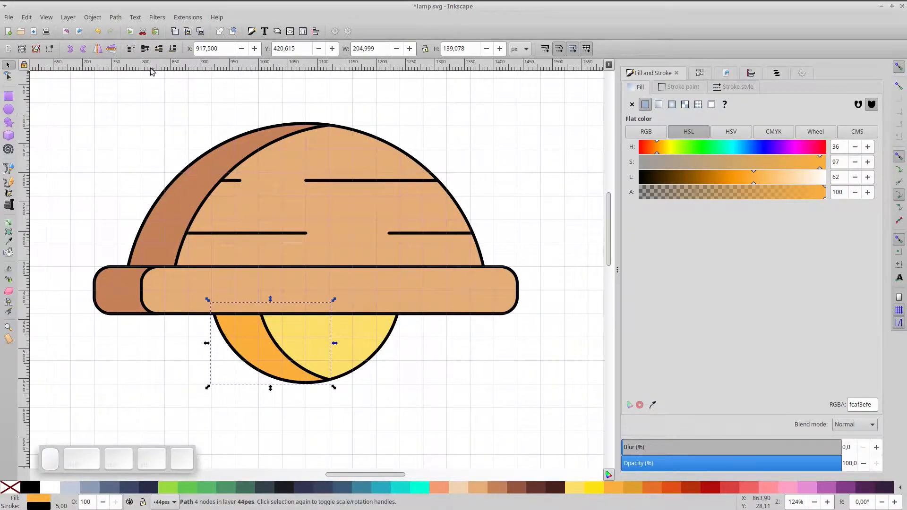
- Remove the outlines from the three left-side shadow slices of the dome, bar and bulb
shift+click(126, 294)
shift+click(147, 246)
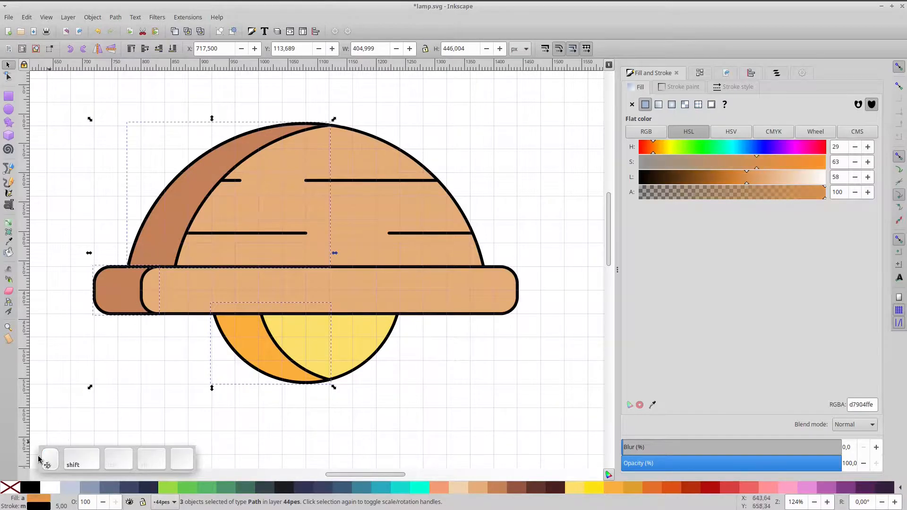
shift+click(15, 491)
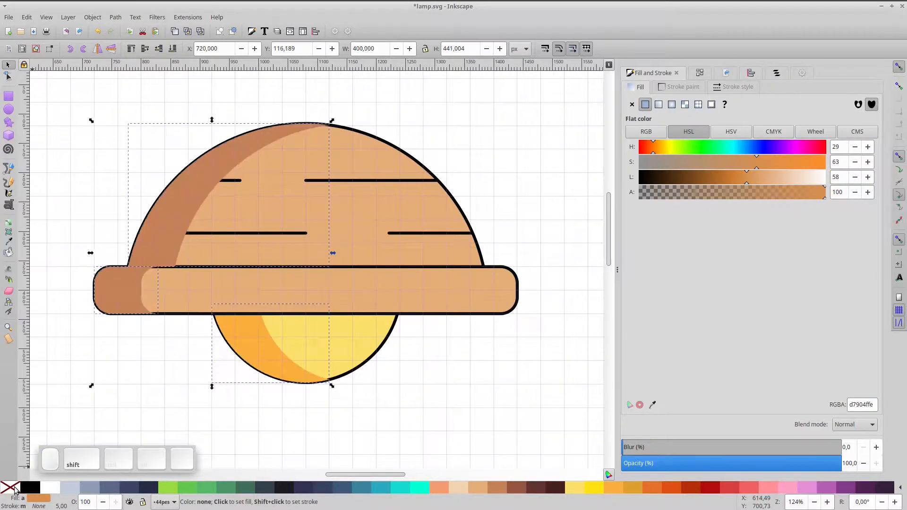
- Duplicate the bar and the bulb's half-circle, remove the copies' fills, and lower the bulb's outline copy behind the bar
click(377, 300)
key(ctrl+d)
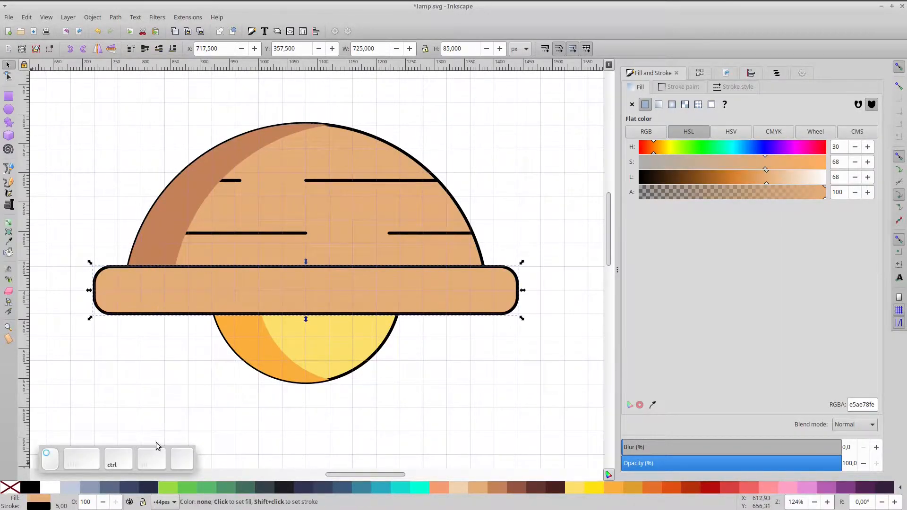
click(11, 487)
click(336, 348)
key(ctrl+d)
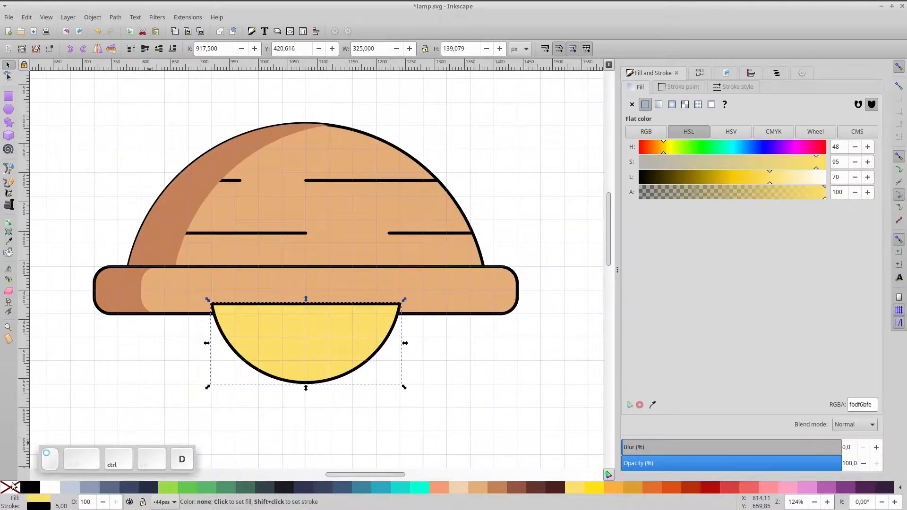
click(12, 487)
click(159, 50)
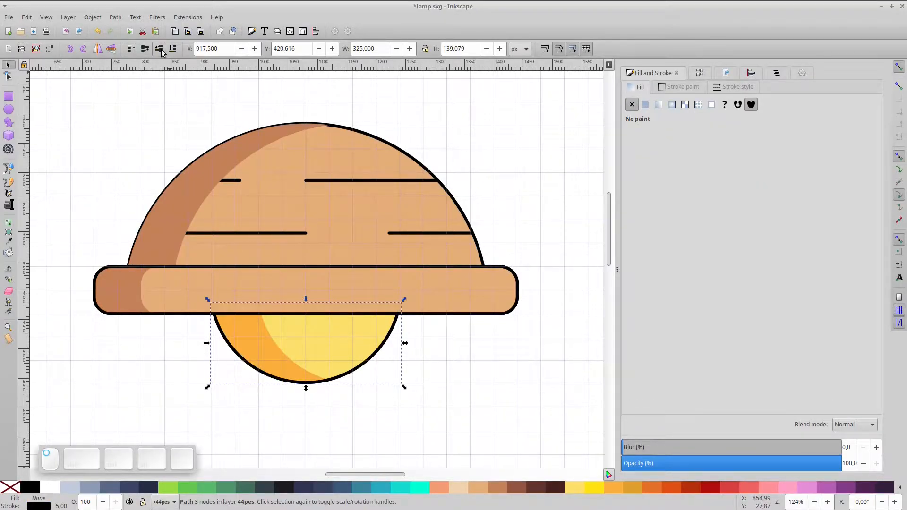
- Duplicate the dome without a fill as an outline and raise the detail lines above the dome's shadow
click(264, 205)
key(ctrl+d)
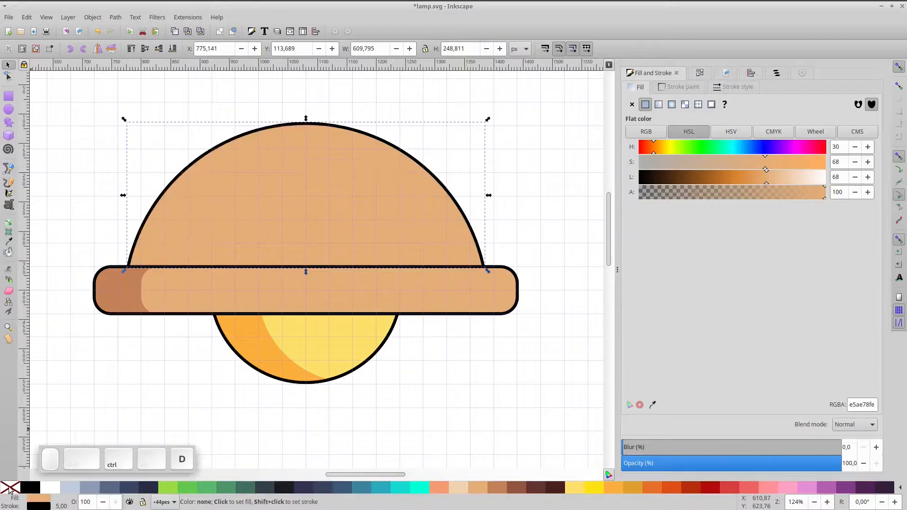
click(10, 487)
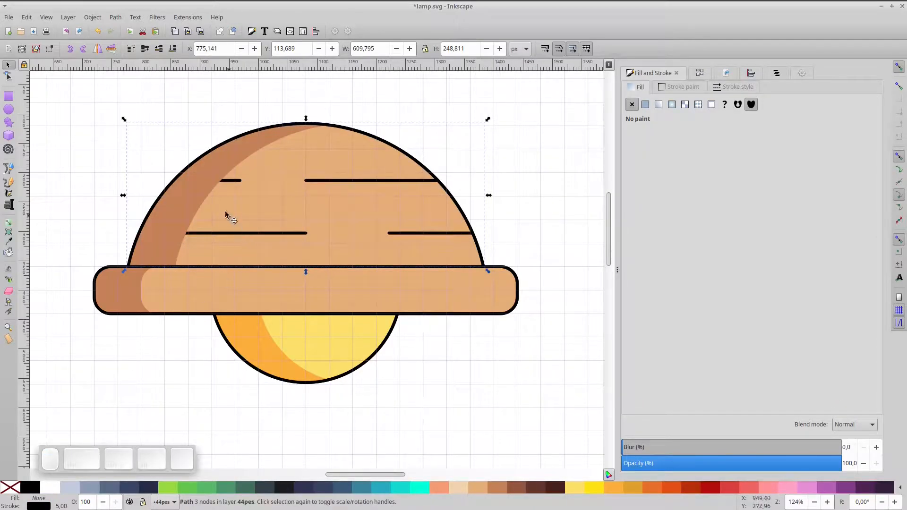
click(191, 195)
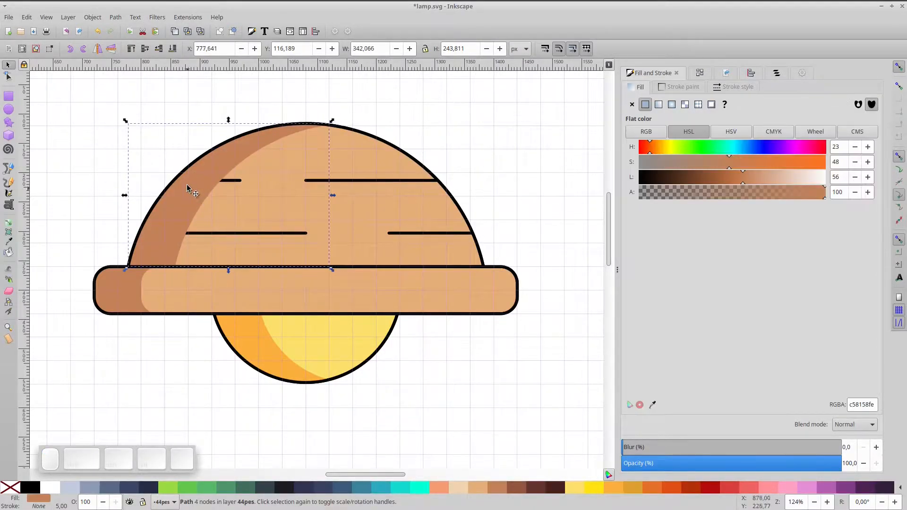
click(236, 183)
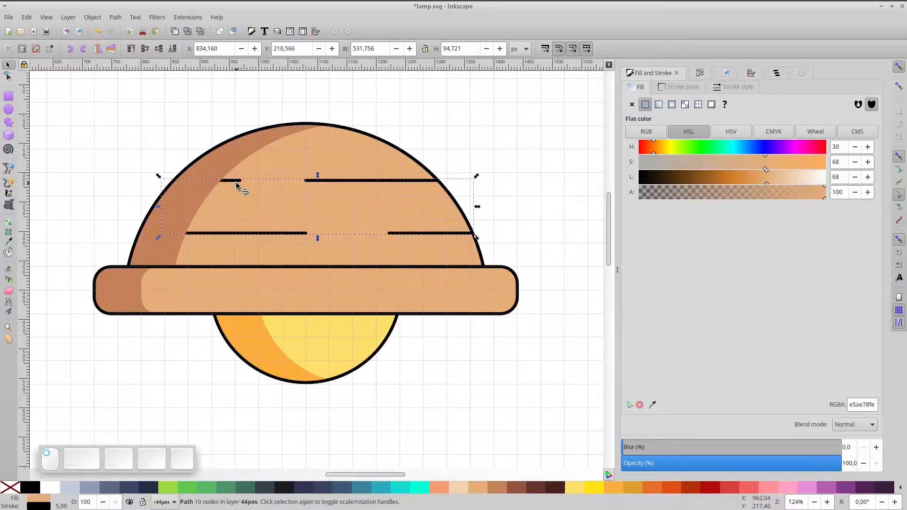
click(126, 49)
- Group all parts of the lamp and scale the group down proportionally about its centre to about 291 px wide
drag(64, 90, 552, 415)
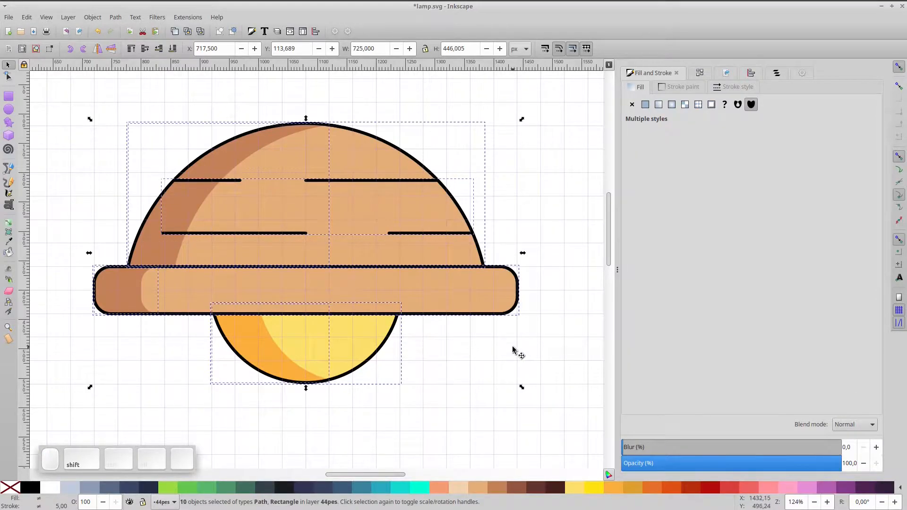
key(ctrl+g)
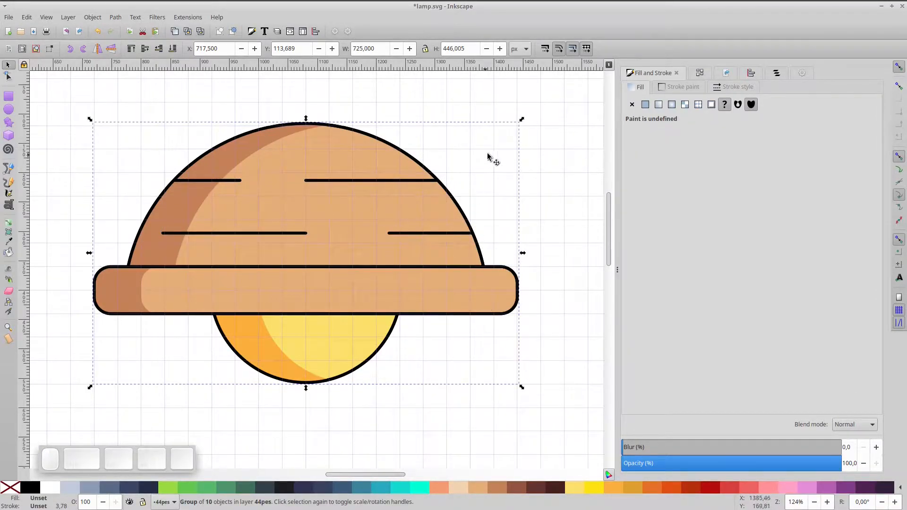
scroll(491, 208, down, 2)
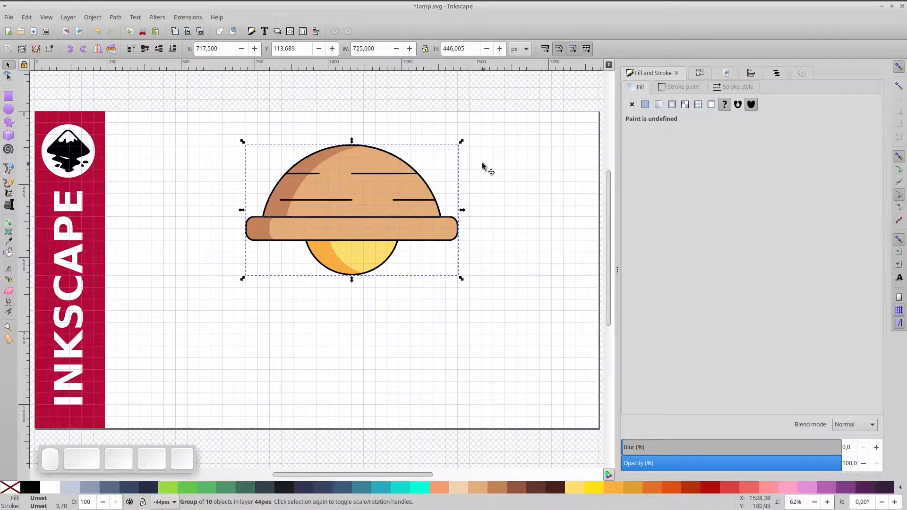
drag(462, 141, 319, 254)
scroll(356, 210, up, 2)
- Draw a square-cornered rod about 40 by 258 px above the dome, with a blue-gray fill (#C0CBDC) and black outline
click(6, 97)
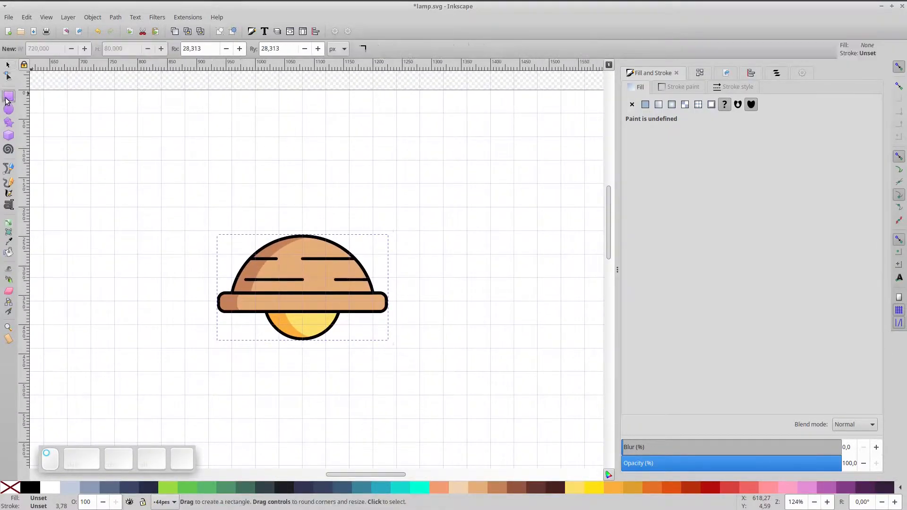
drag(283, 85, 303, 238)
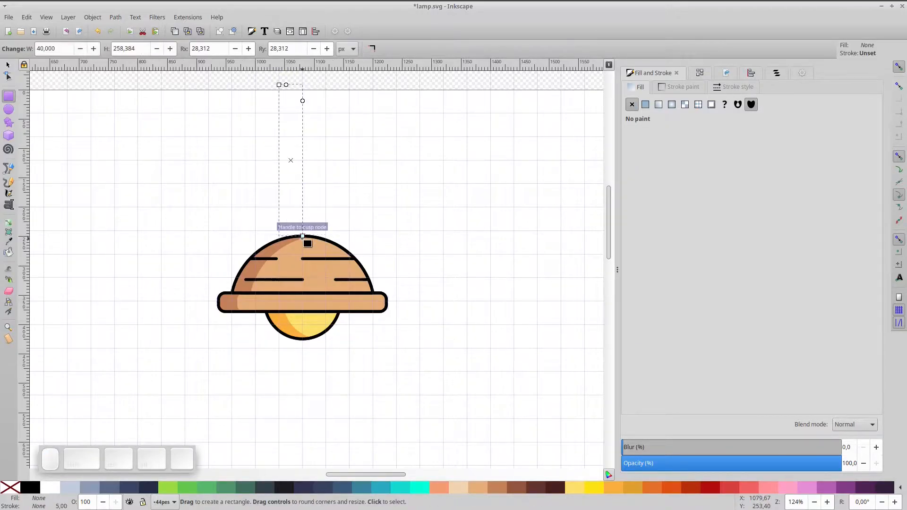
click(71, 491)
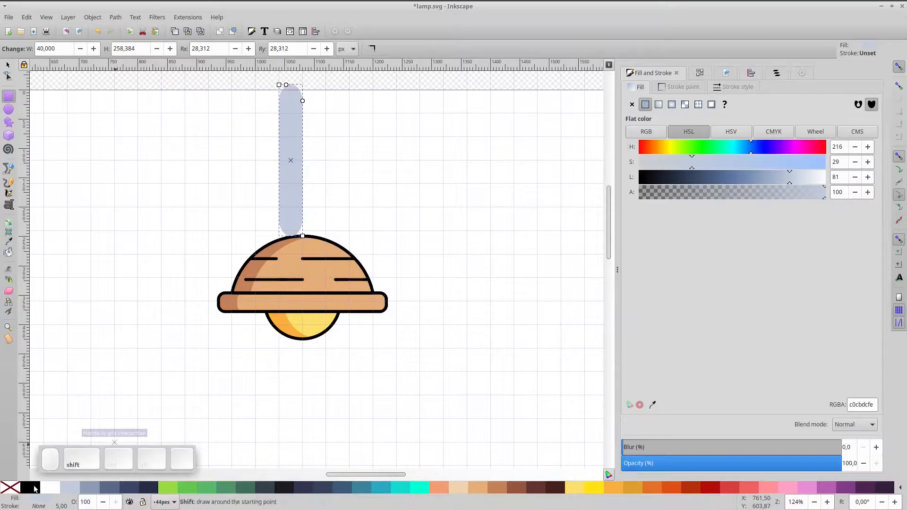
shift+click(30, 486)
click(372, 49)
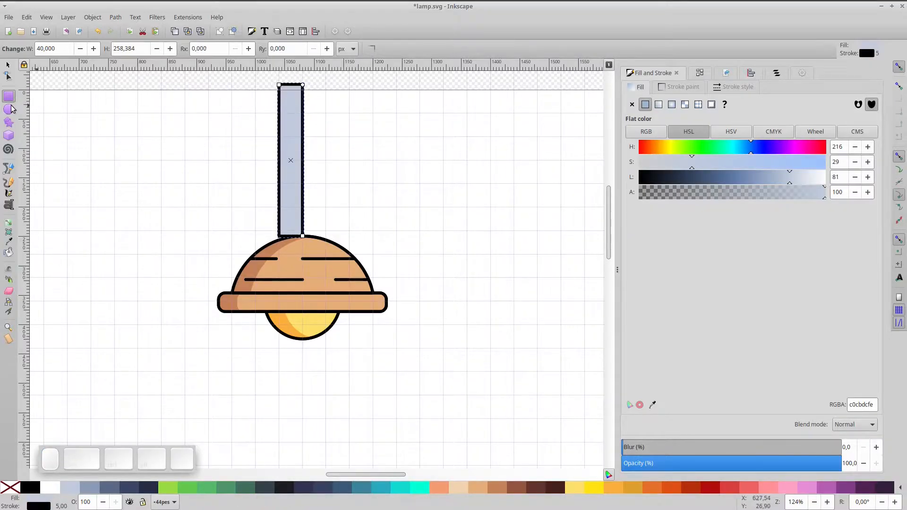
- Move the rod down to overlap the top of the dome and centre it horizontally on the lamp
click(8, 66)
drag(297, 152, 298, 154)
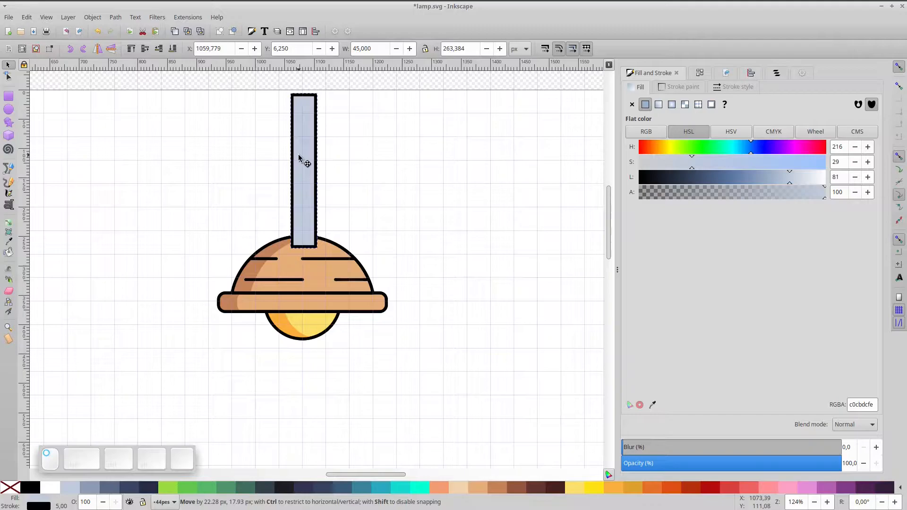
shift+click(289, 263)
click(751, 73)
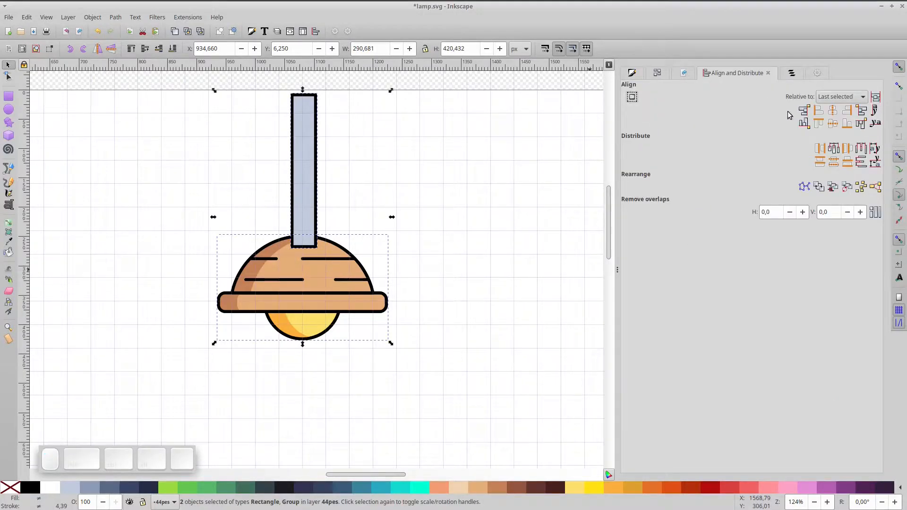
click(832, 115)
- Place the rod behind the dome, group it with the lamp, and shift the group slightly up and to the left
click(305, 156)
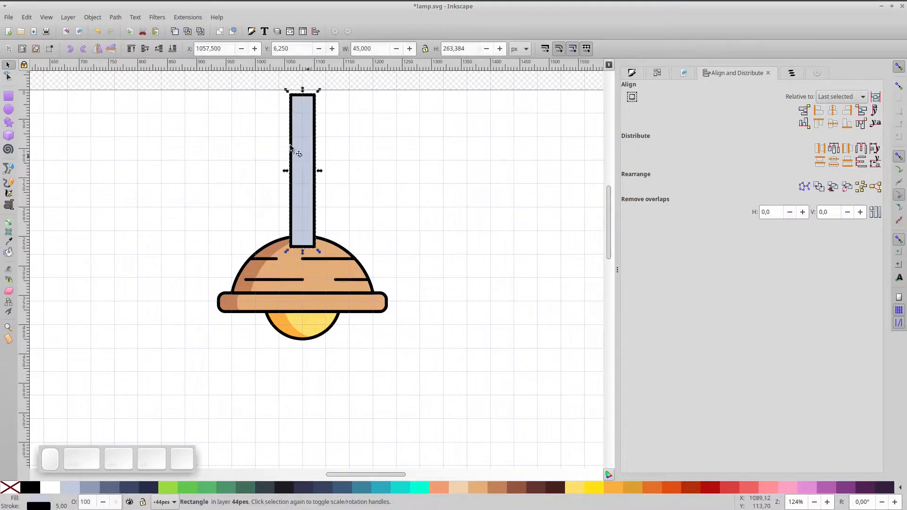
shift+click(316, 273)
key(ctrl+g)
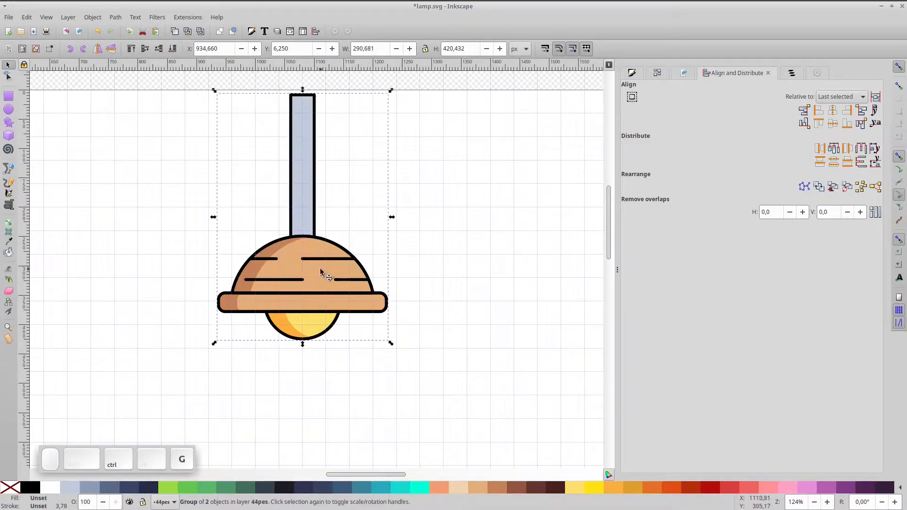
drag(315, 266, 303, 261)
drag(304, 261, 303, 261)
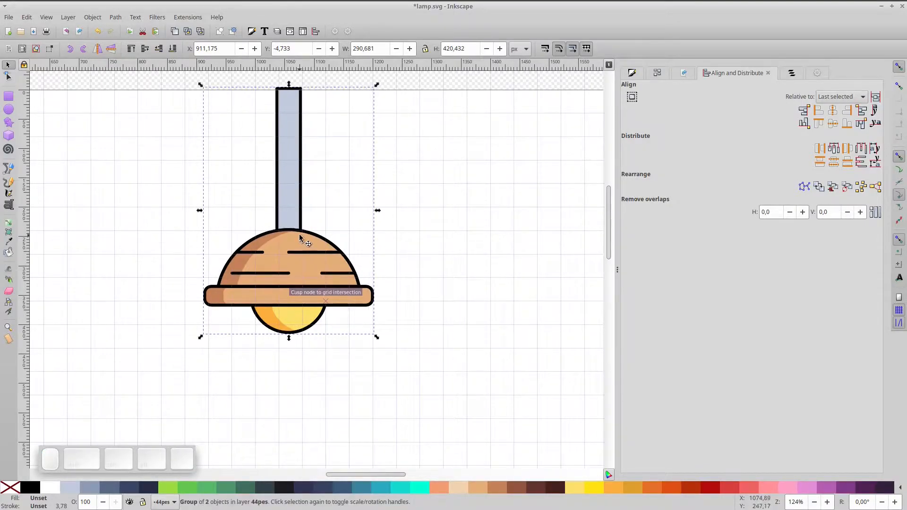
- Enter the lamp group, select the rod and raise it to the top, above the dome
key(ctrl)
scroll(280, 146, up, 1)
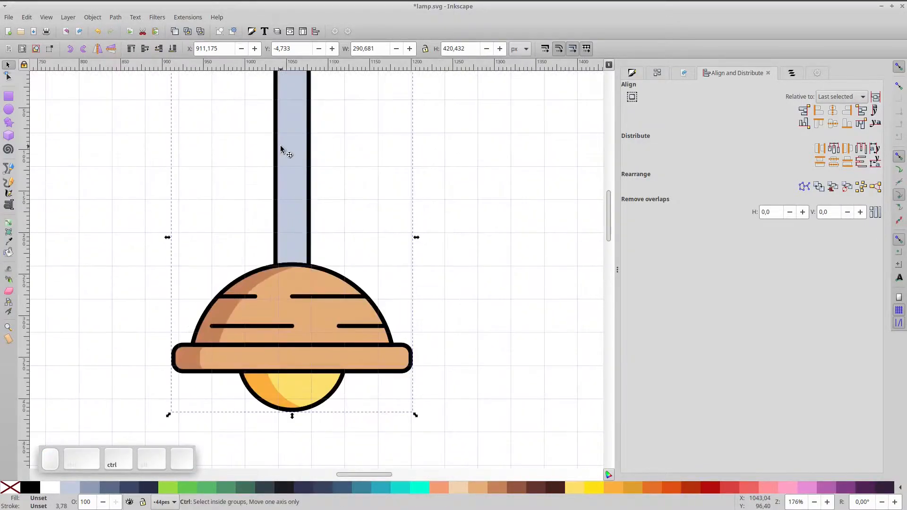
key(space)
double_click(290, 252)
ctrl+click(290, 251)
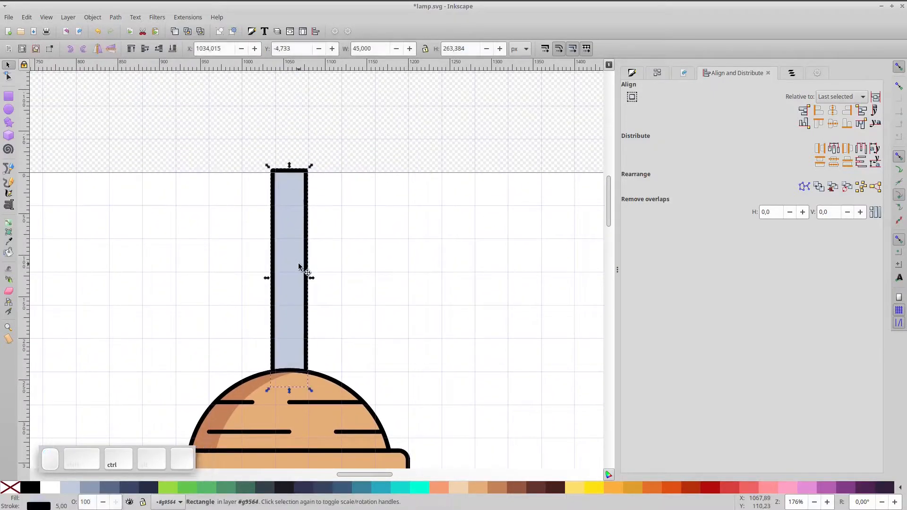
key(Home)
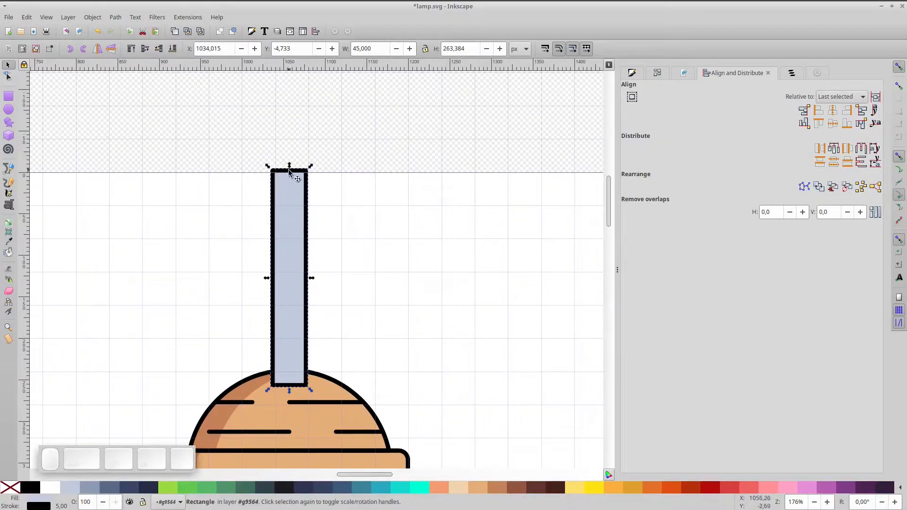
- Divide the rod into segments with three shortened copies, the middle one about 40 px tall, keep them behind the dome, and leave the group
drag(290, 190, 289, 256)
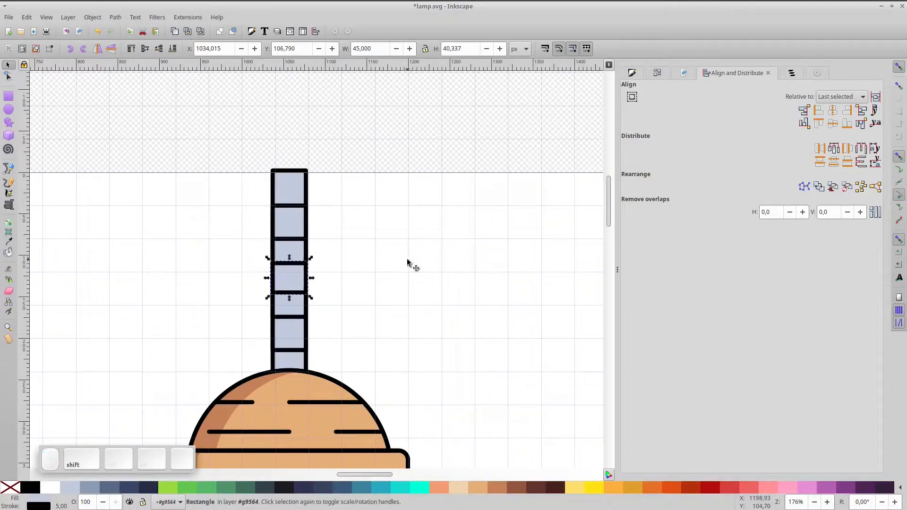
click(396, 134)
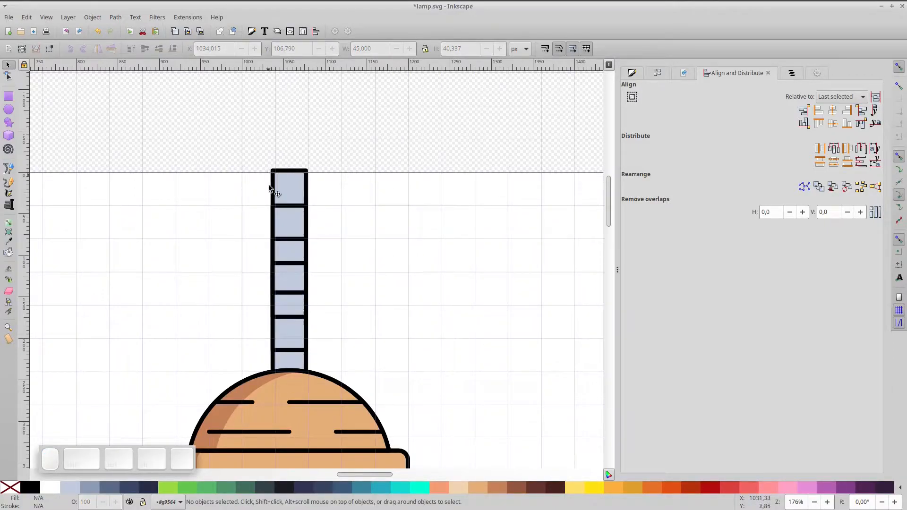
click(271, 384)
click(298, 267)
key(Escape)
- Move the lamp group back to the middle, then centre it horizontally on the white background and align their top edges
click(296, 337)
drag(297, 337, 316, 333)
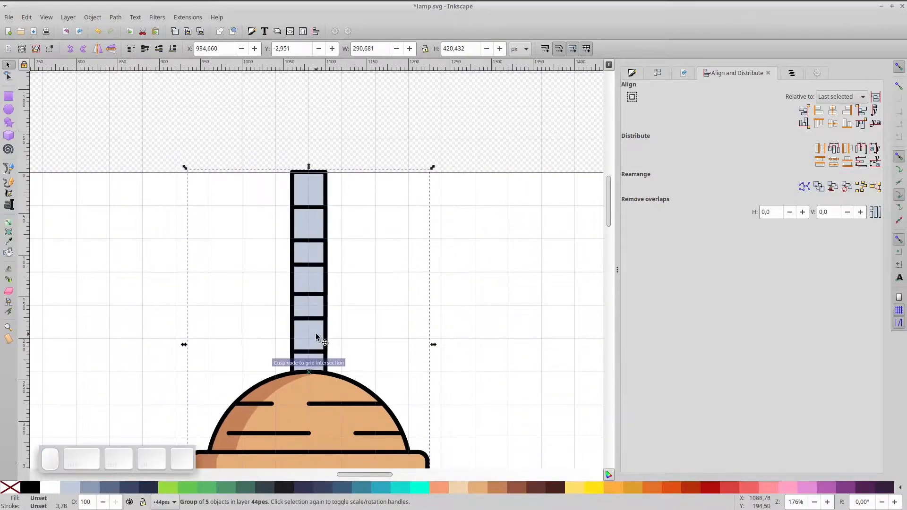
key(5)
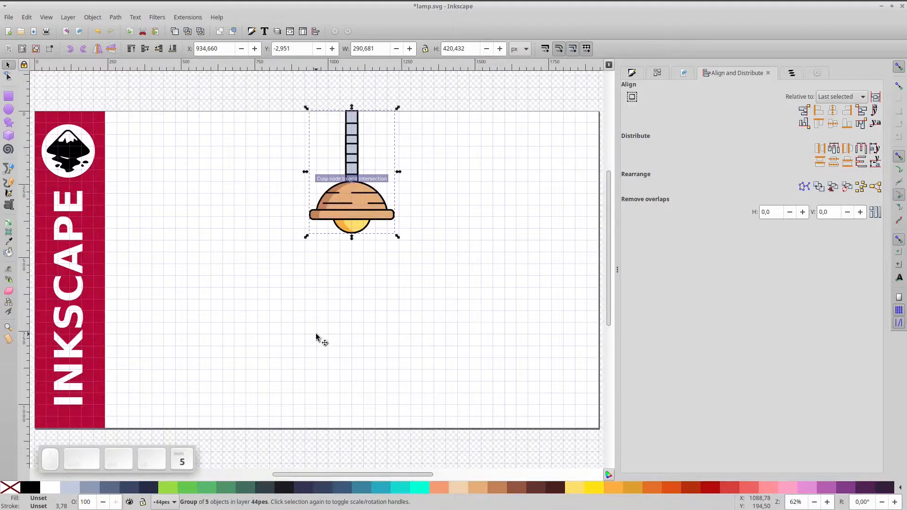
click(372, 96)
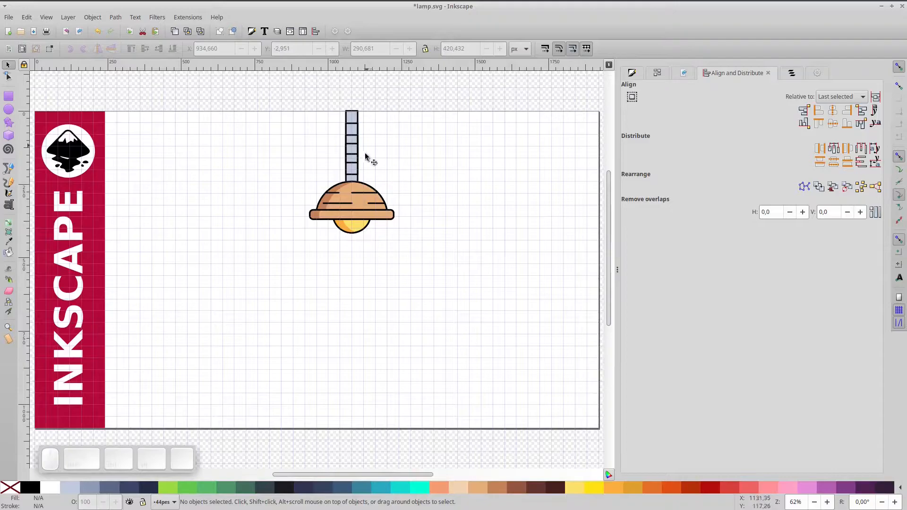
click(358, 187)
shift+click(480, 159)
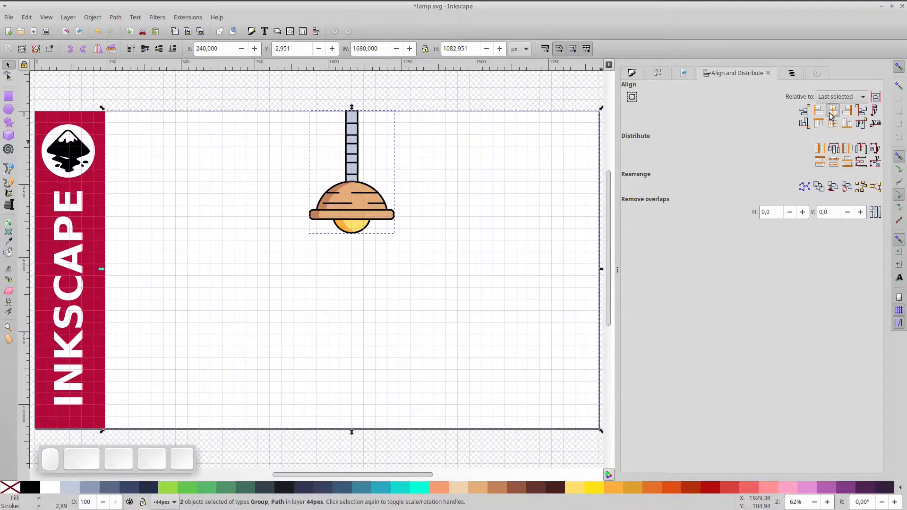
click(818, 123)
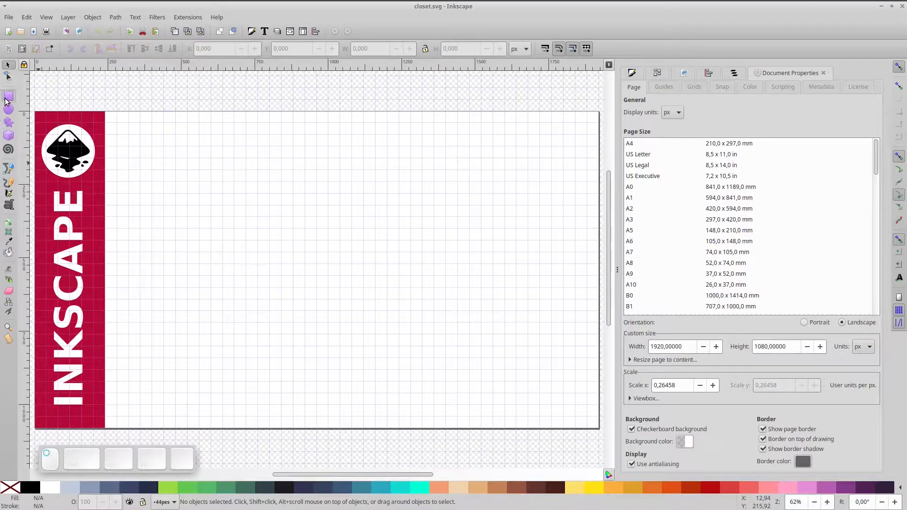
- In closet.svg, draw a 480 by 640 px rectangle with 20 px rounded corners, a tan fill and a black outline
click(8, 97)
drag(355, 193, 358, 263)
drag(373, 299, 494, 383)
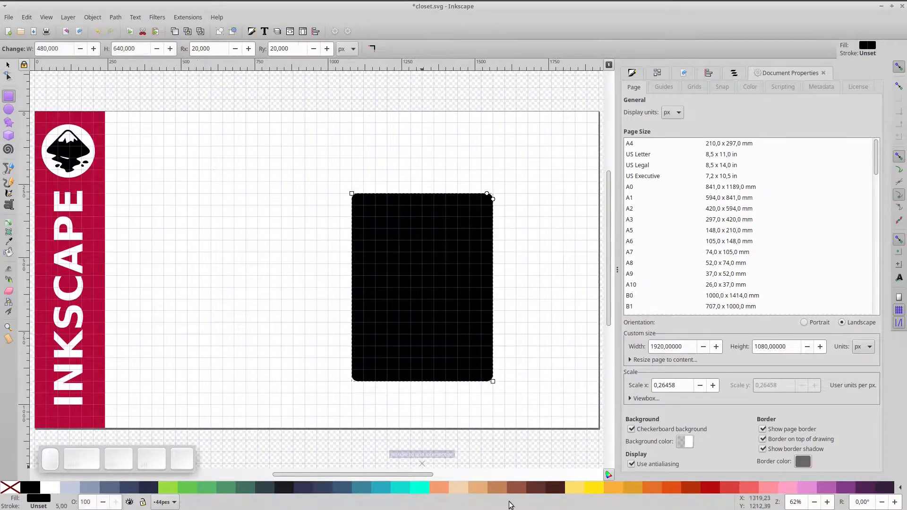
click(476, 488)
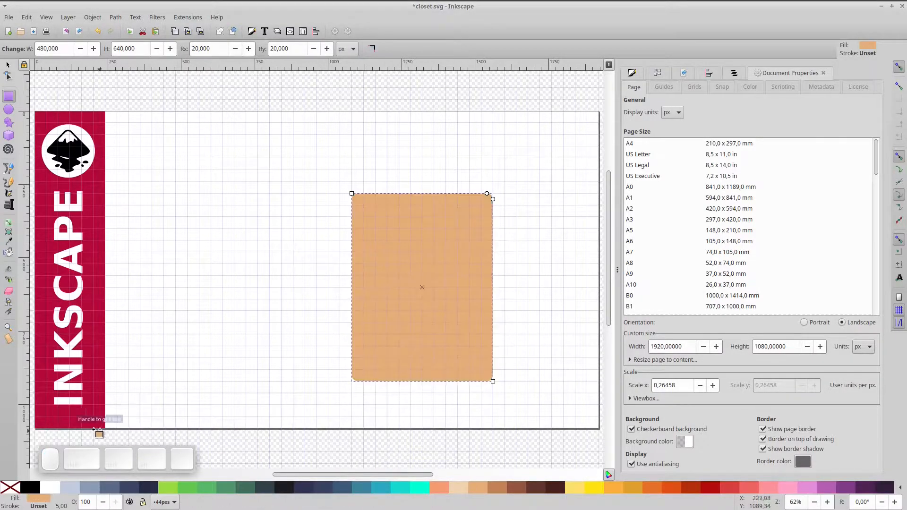
shift+click(28, 491)
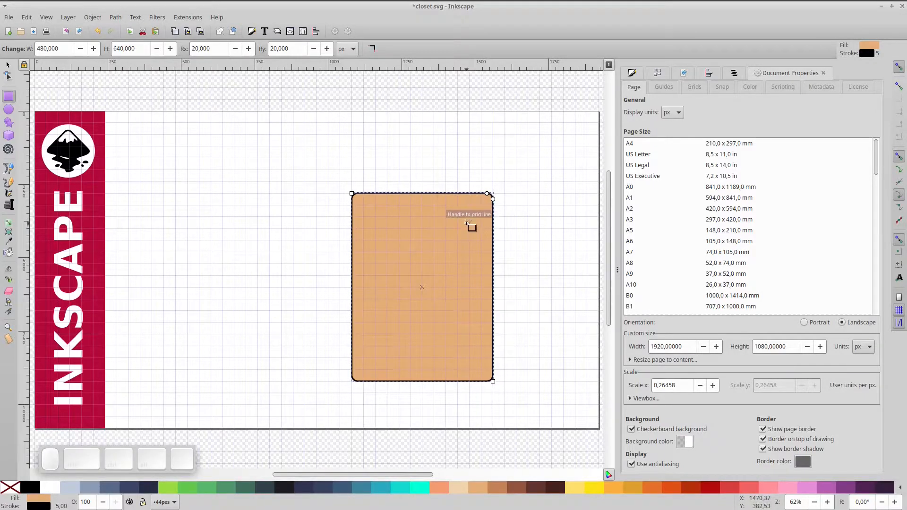
ctrl+scroll(467, 237, up, 1)
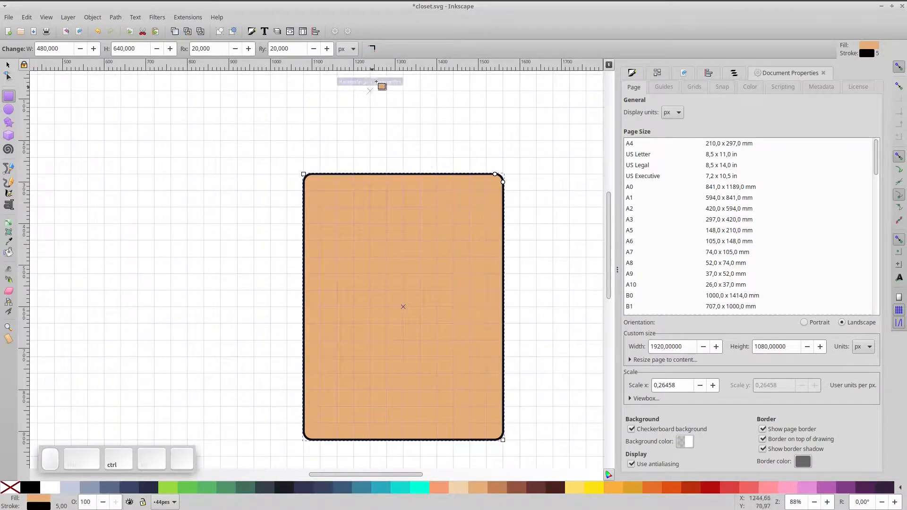
- Make the closet rectangle's corners sharp and draw a 160 by 560 px door panel inside its left half
click(372, 49)
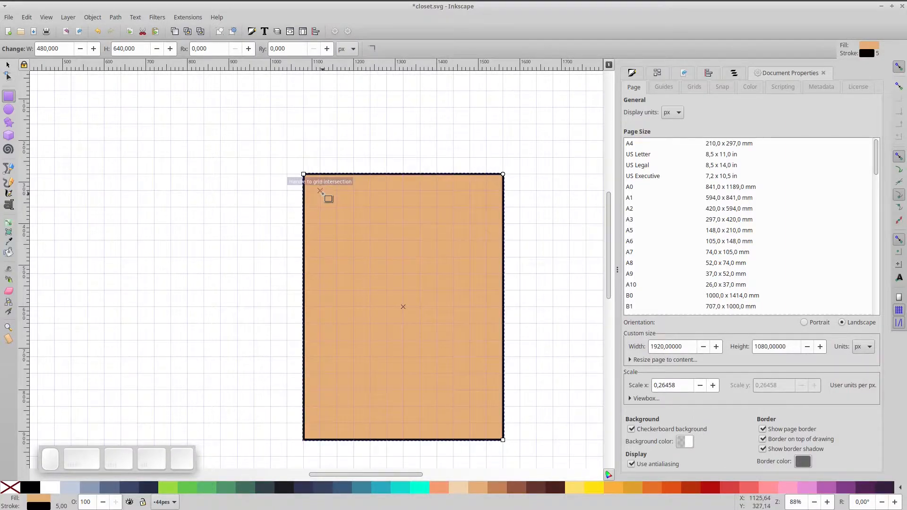
drag(320, 189, 389, 423)
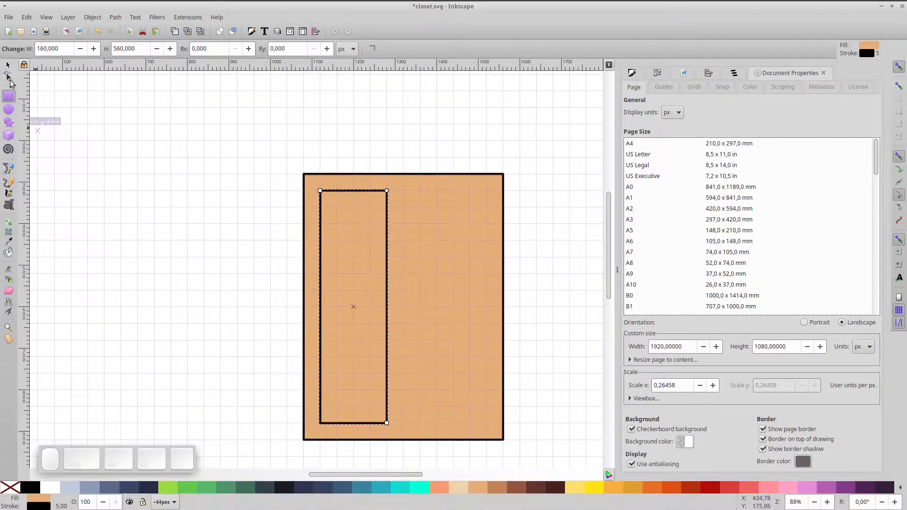
- Duplicate the door about 15 px to the left, behind the original, and fill the copy with darker brown
click(9, 67)
ctrl+scroll(327, 239, up, 1)
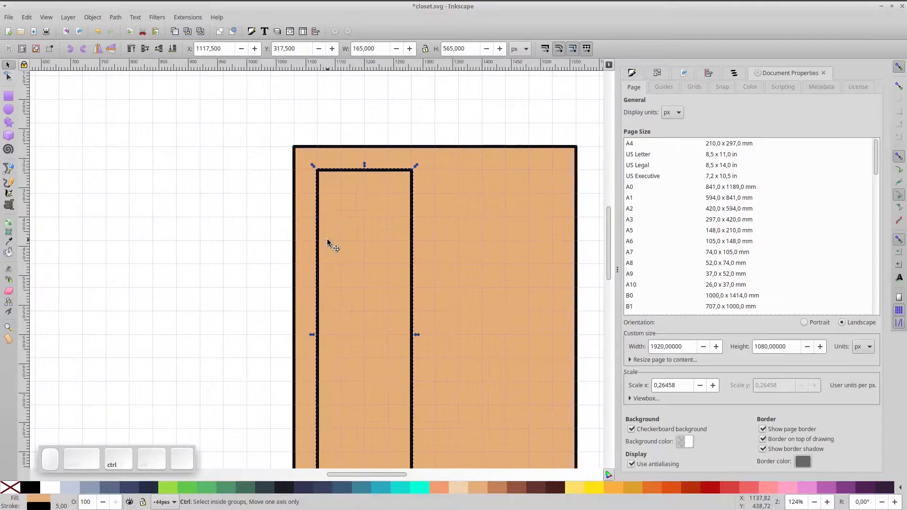
drag(364, 260, 360, 259)
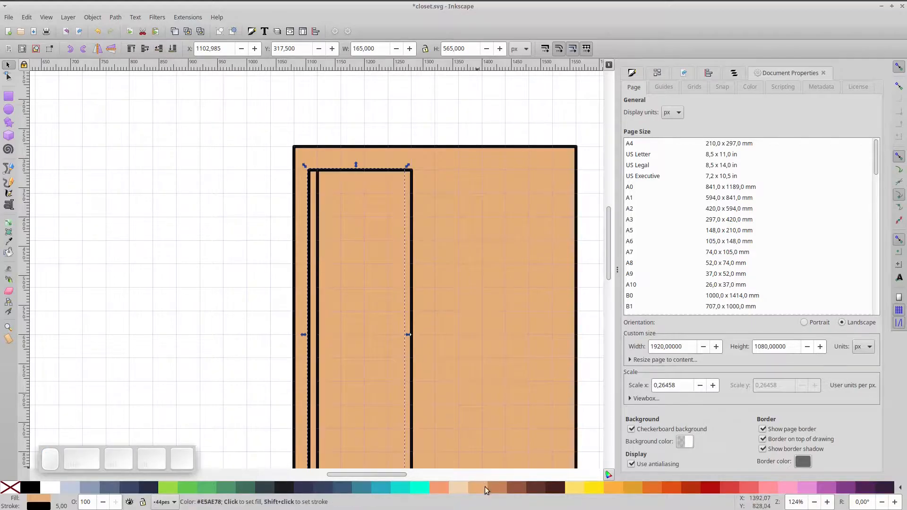
key(ctrl+z)
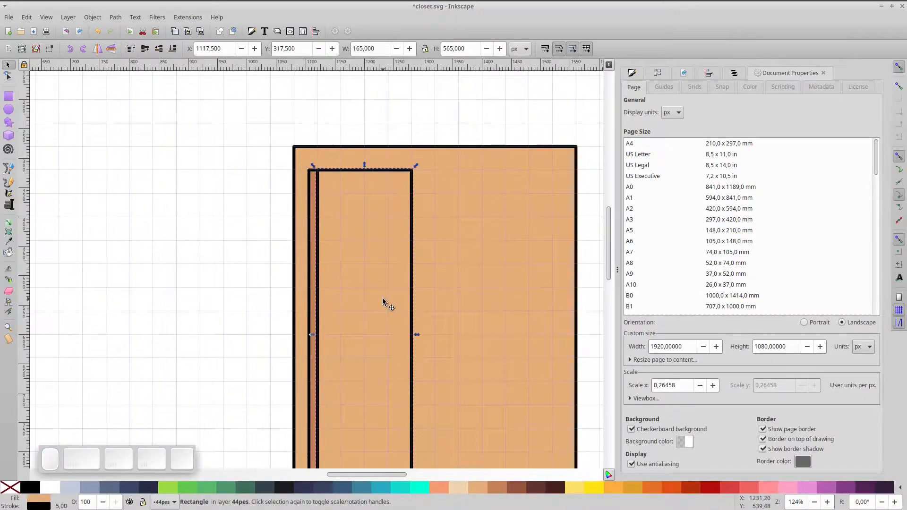
- Group the door with its brown edge and place a copy of the group 240 px to the right
click(314, 274)
key(shift)
shift+click(340, 276)
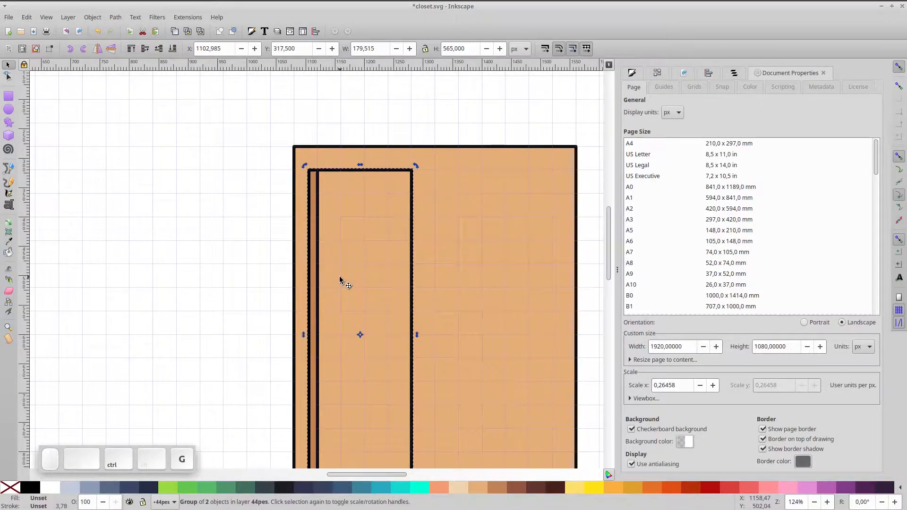
drag(352, 304, 492, 306)
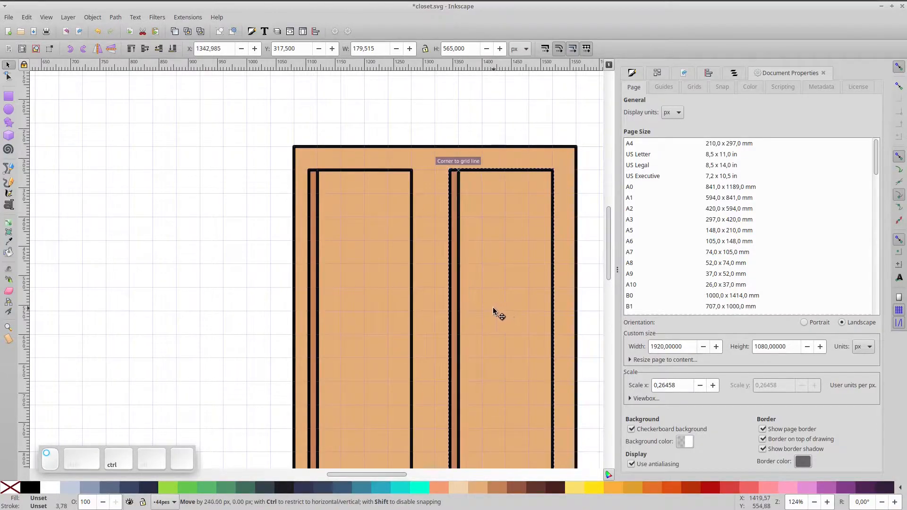
- Group the two doors and centre them horizontally on the closet front, aligning relative to the last selected object
shift+click(395, 280)
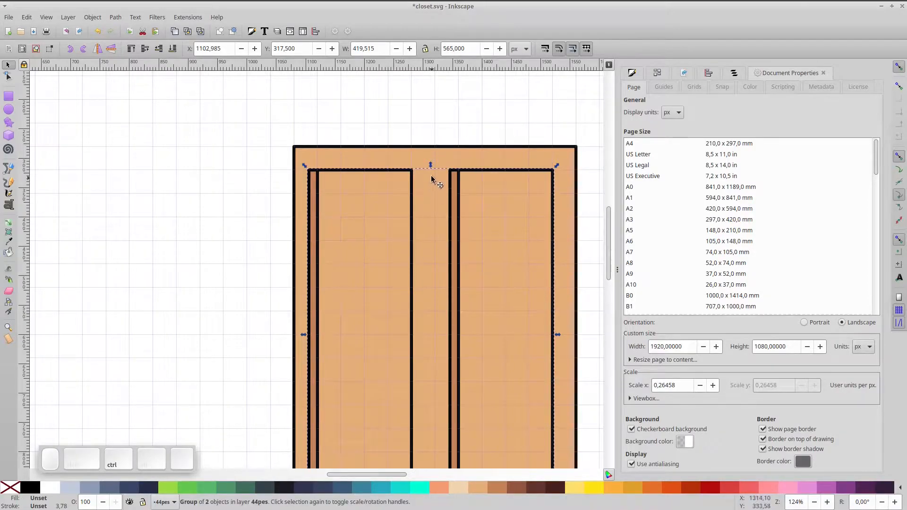
shift+click(442, 159)
click(709, 72)
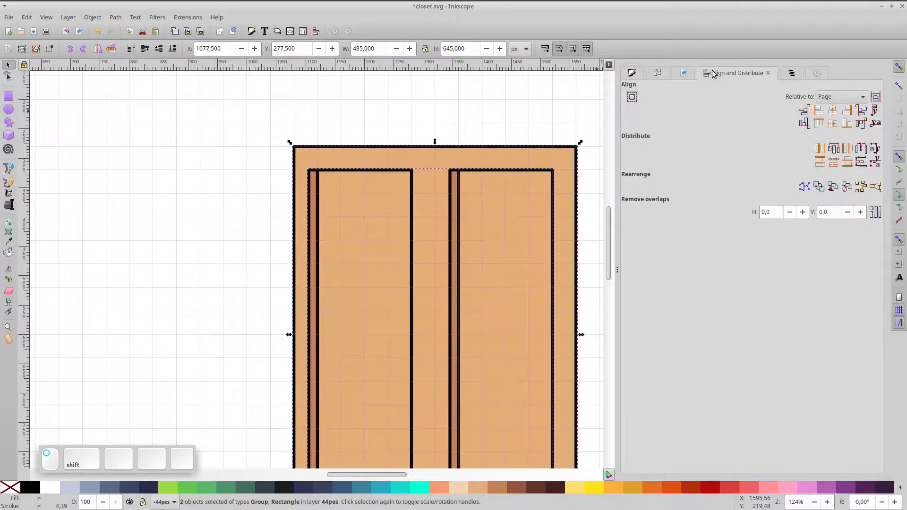
click(832, 112)
click(828, 98)
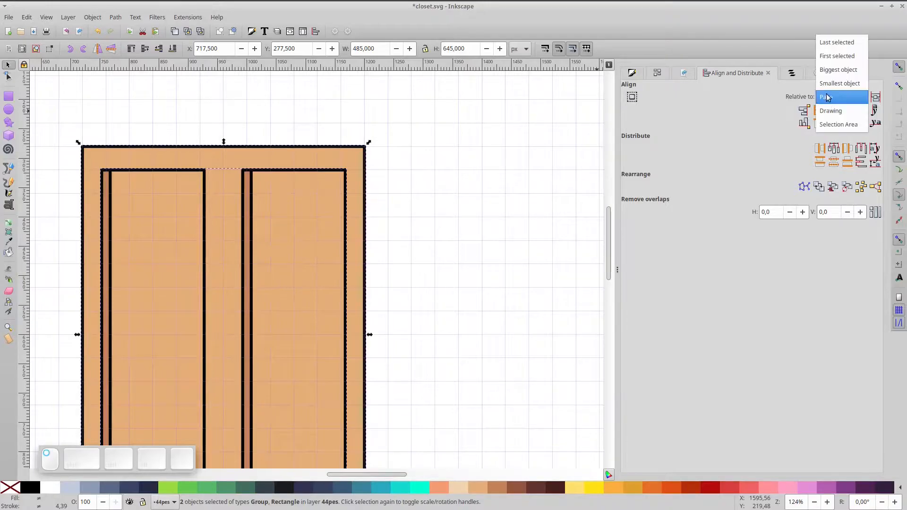
click(836, 42)
key(ctrl+z)
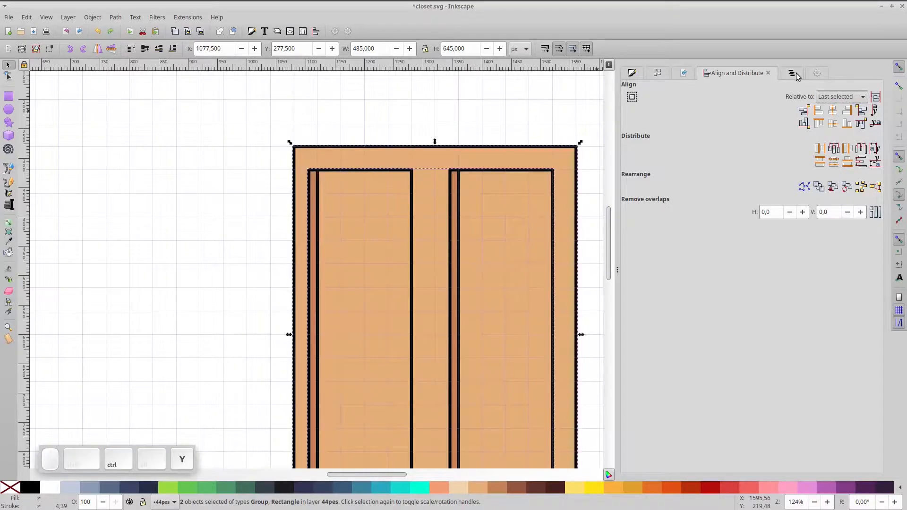
click(833, 112)
click(422, 256)
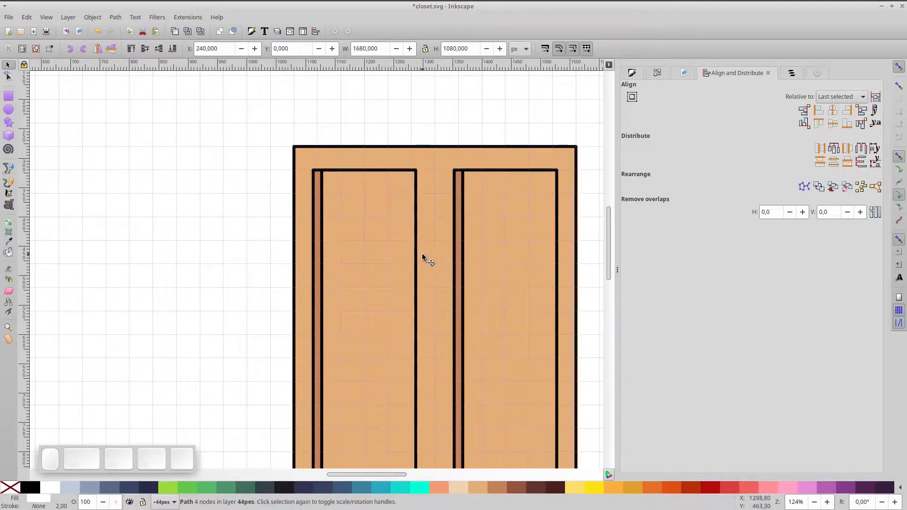
- Duplicate the closet front 160 px to the left, fill the copy with darker brown and lower it behind the front as the side
scroll(423, 255, down, 1)
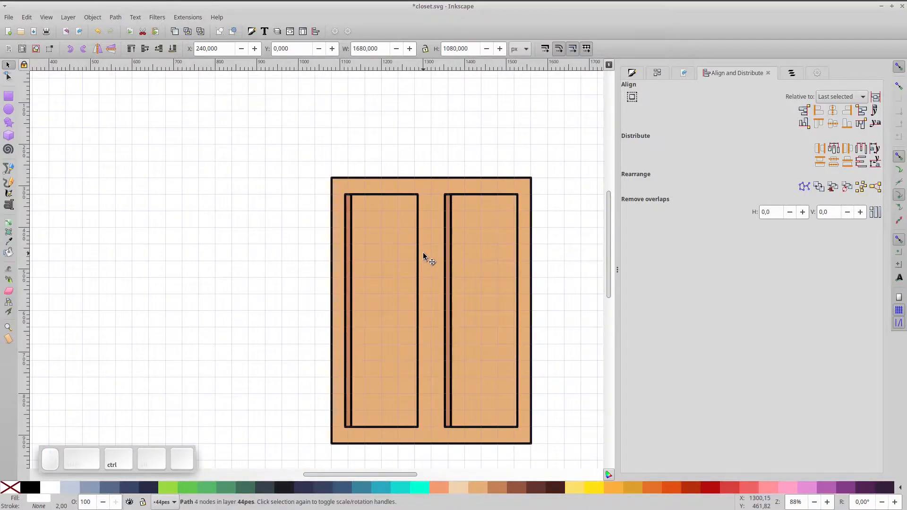
scroll(423, 253, down, 1)
scroll(424, 252, up, 1)
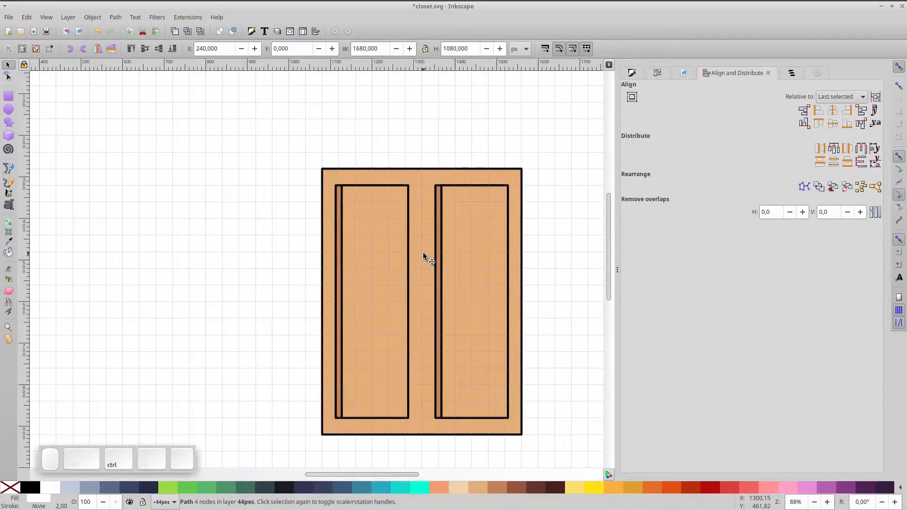
click(418, 177)
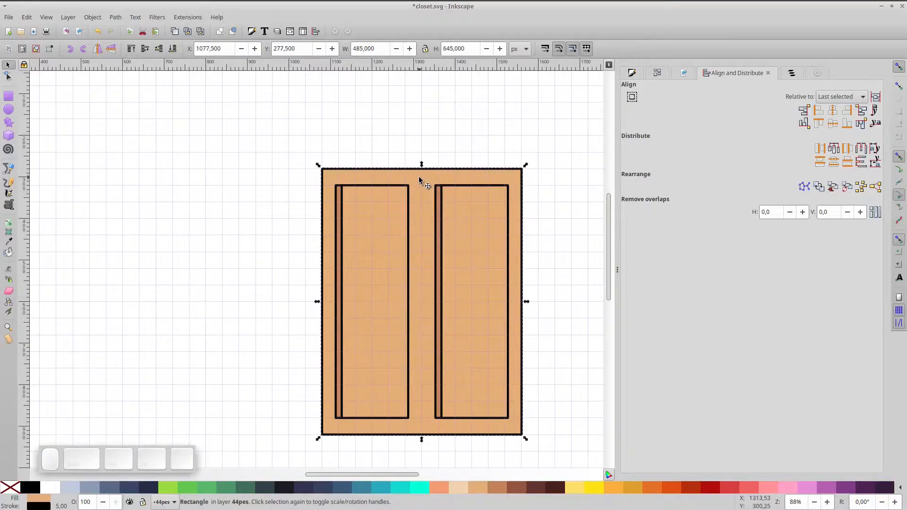
key(ctrl+d)
drag(418, 182, 385, 177)
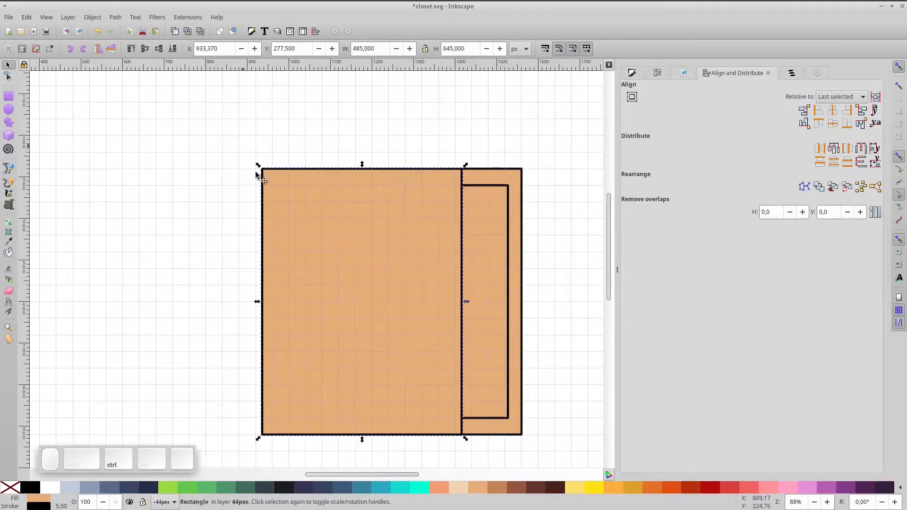
click(490, 488)
click(159, 49)
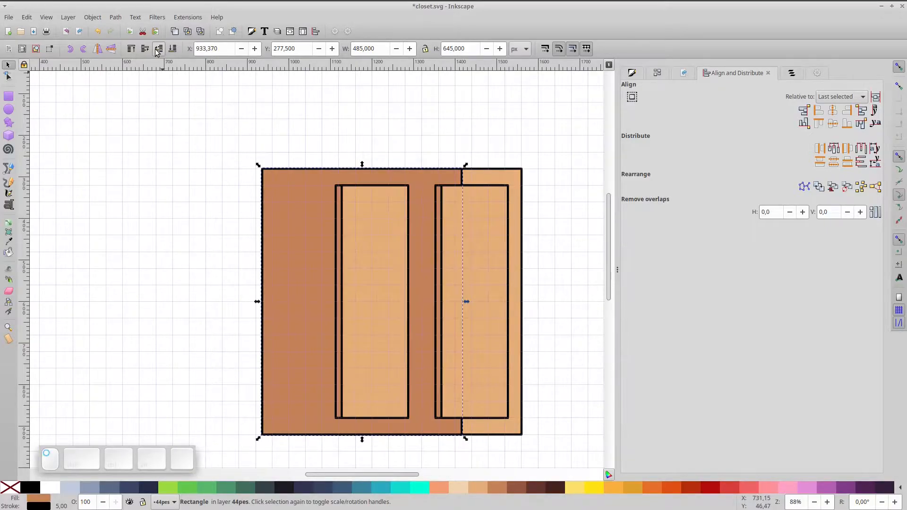
click(158, 49)
drag(290, 314, 285, 308)
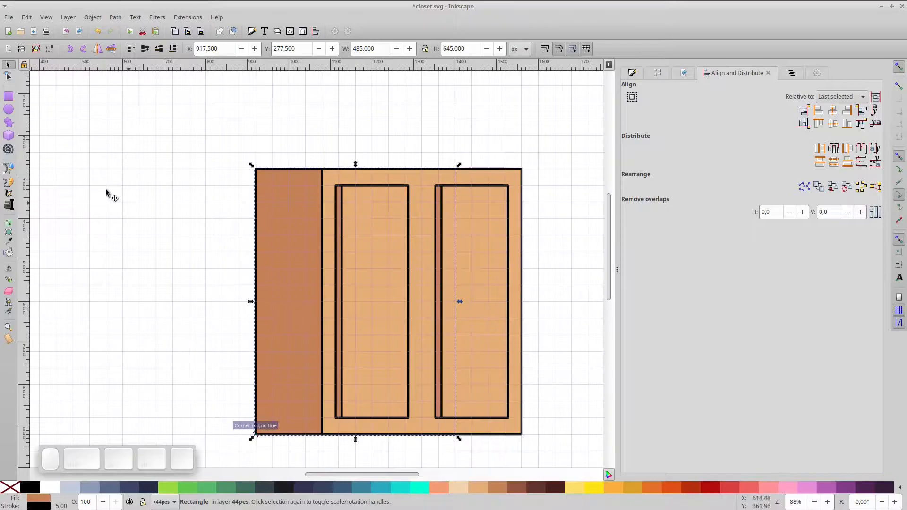
- Draw a 560 by 40 px slab along the top of the closet front and fill it with the front's tan colour
click(8, 95)
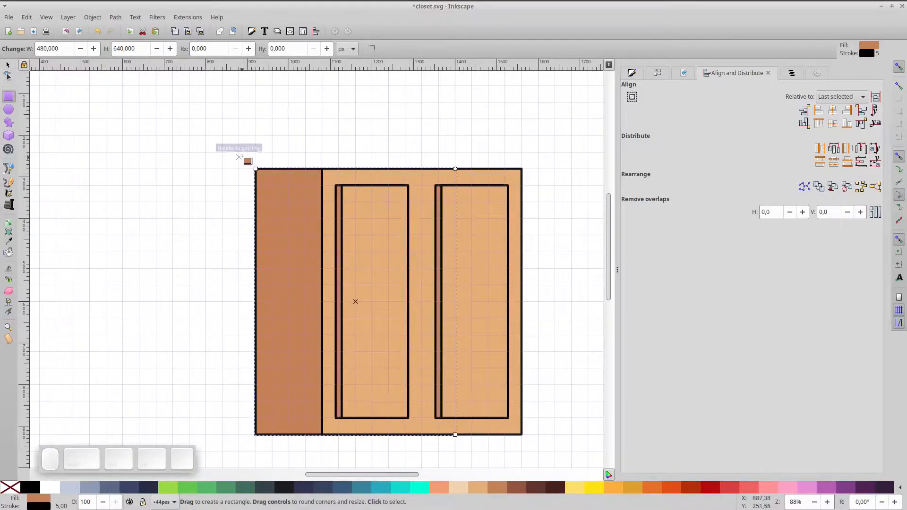
drag(240, 155, 538, 165)
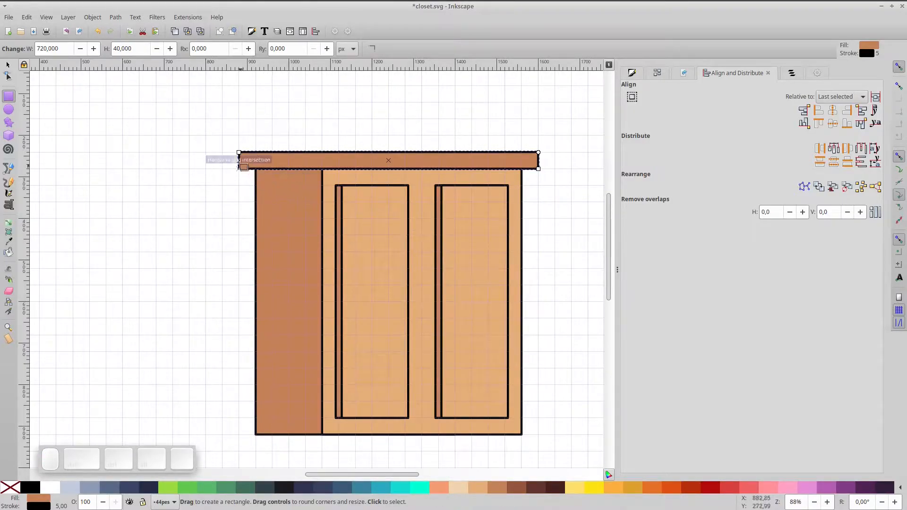
drag(239, 152, 306, 153)
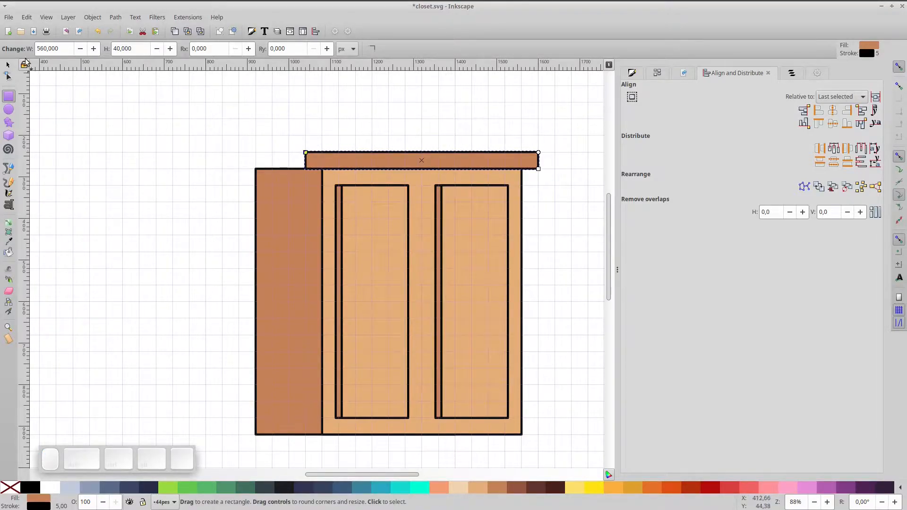
key(d)
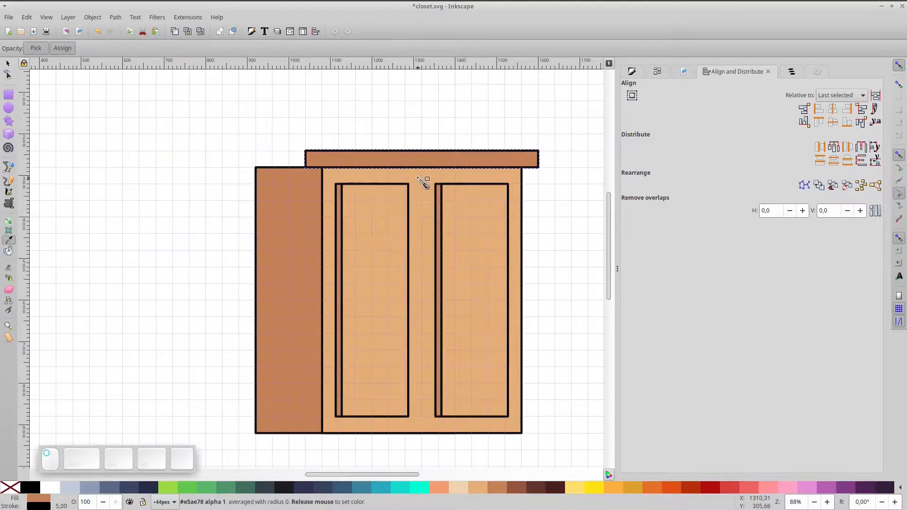
click(424, 185)
- Duplicate the top slab 160 px to the left, fill the copy with darker brown and lower it behind the tan slab
click(8, 65)
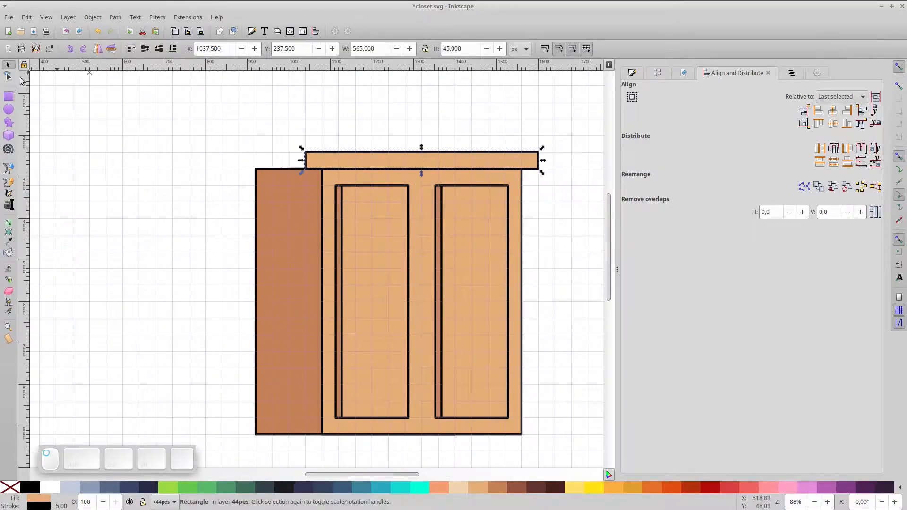
drag(399, 160, 331, 159)
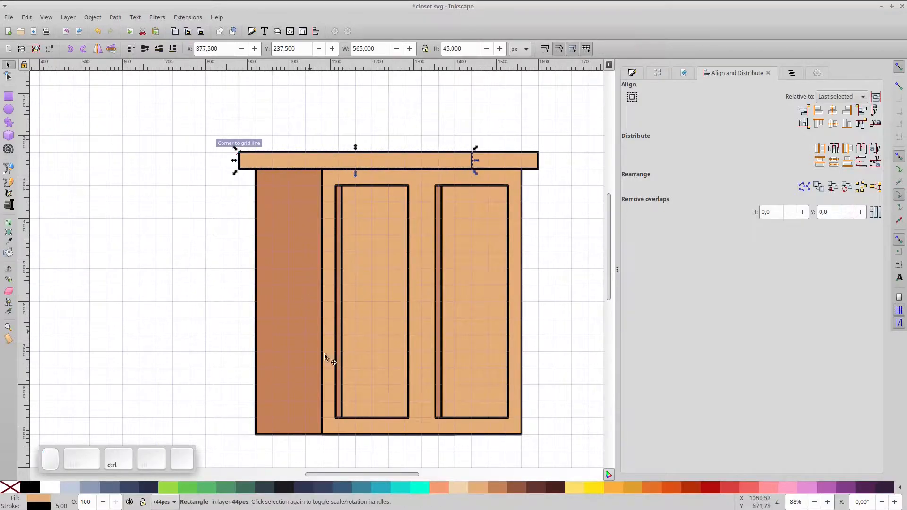
click(494, 488)
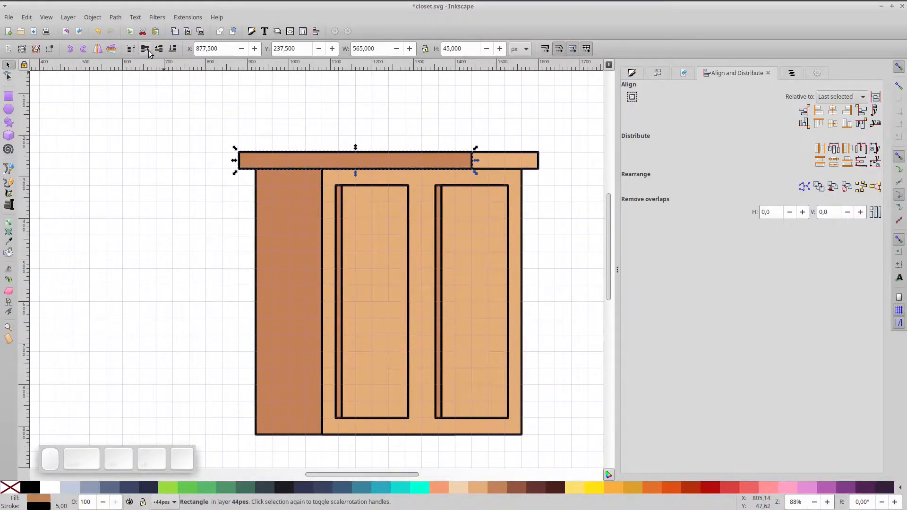
click(159, 51)
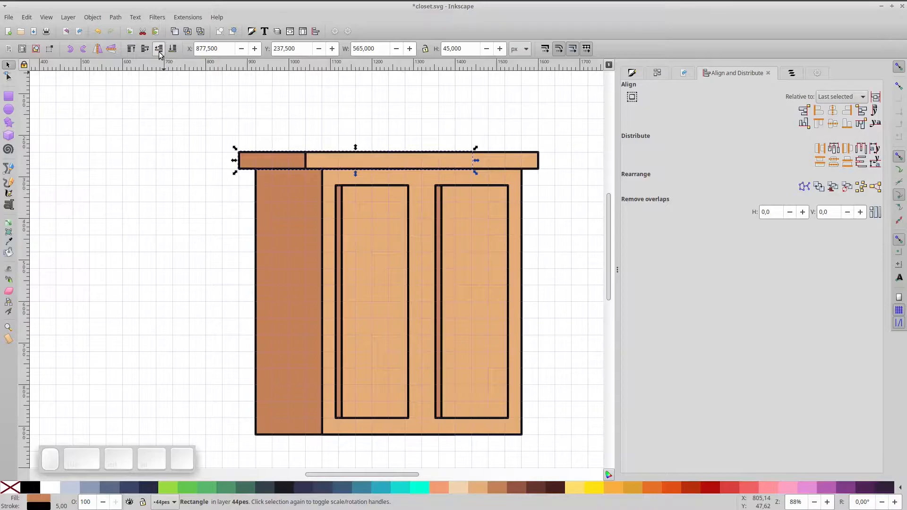
click(177, 169)
- Round the corners of the tan and brown top slabs, giving the brown one a radius of about 16 px
scroll(339, 156, up, 2)
drag(339, 176, 225, 164)
double_click(535, 162)
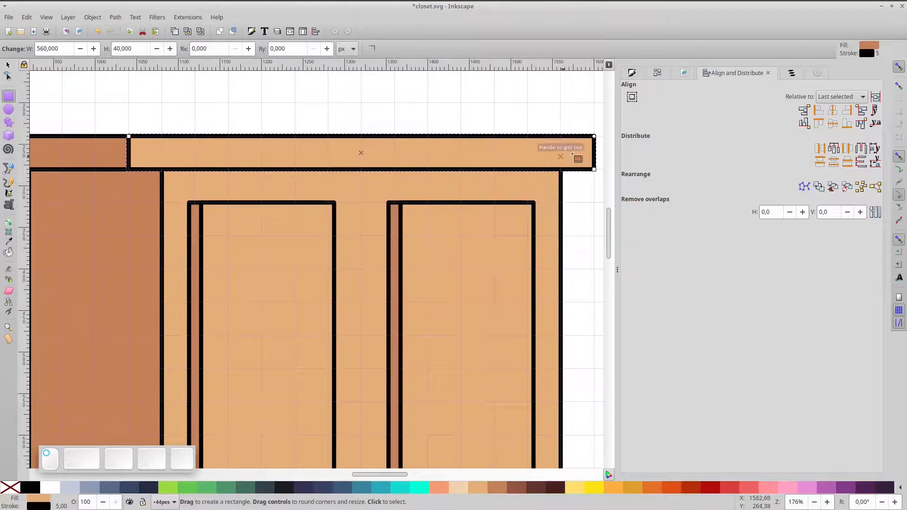
drag(595, 136, 594, 147)
click(86, 158)
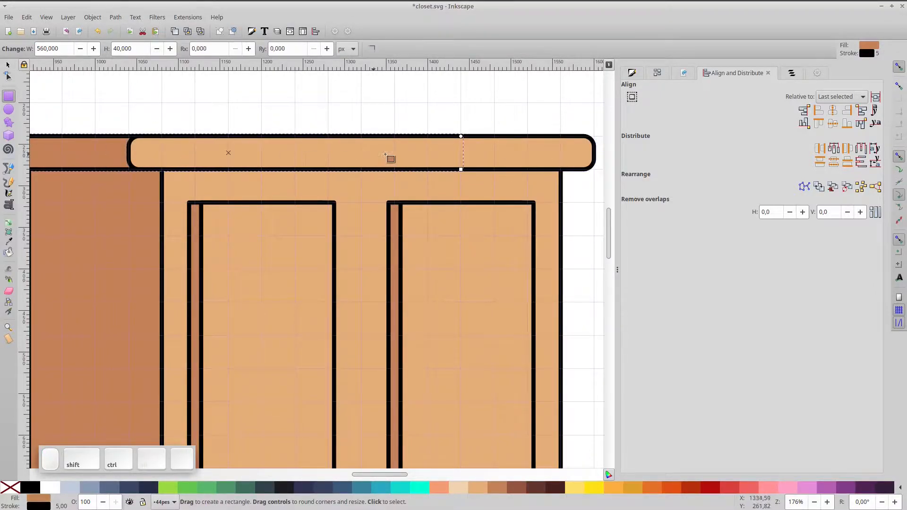
drag(461, 137, 464, 151)
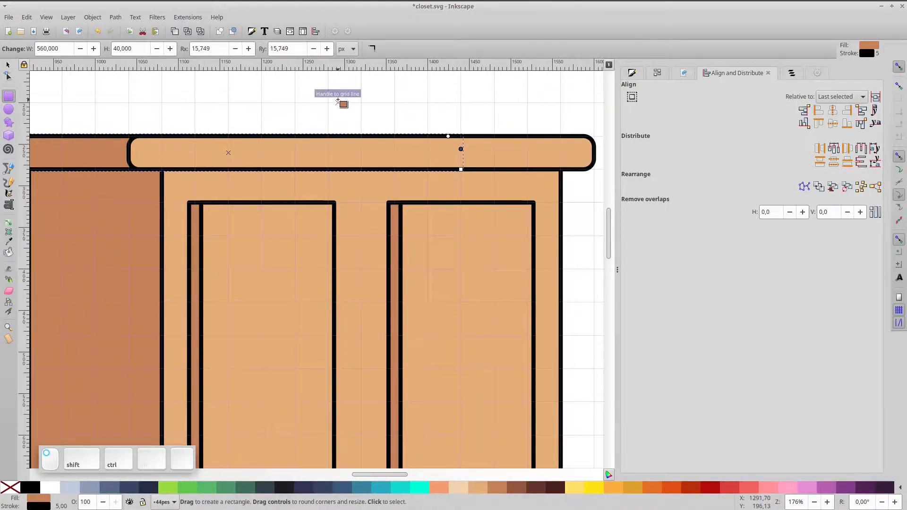
click(336, 99)
- Group the two rounded top slabs and stack a copy of the group 40 px above them
scroll(330, 175, down, 1)
drag(323, 258, 351, 214)
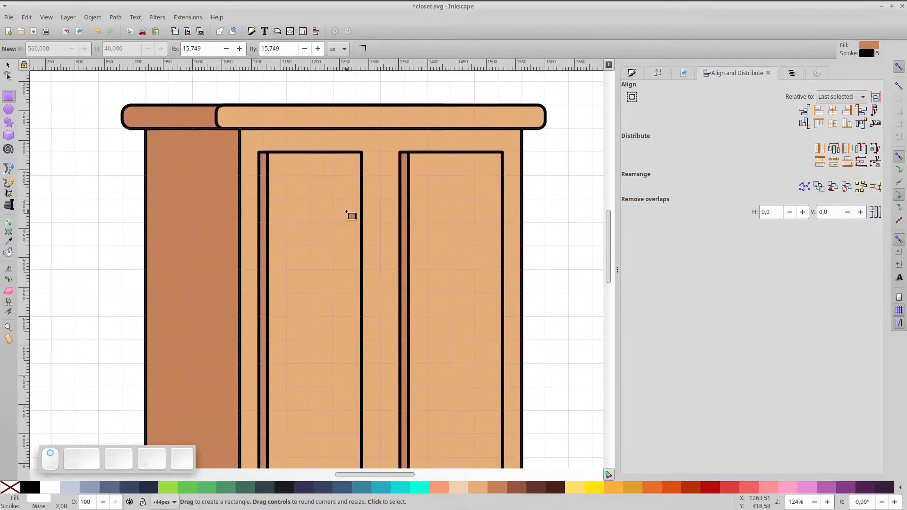
click(8, 65)
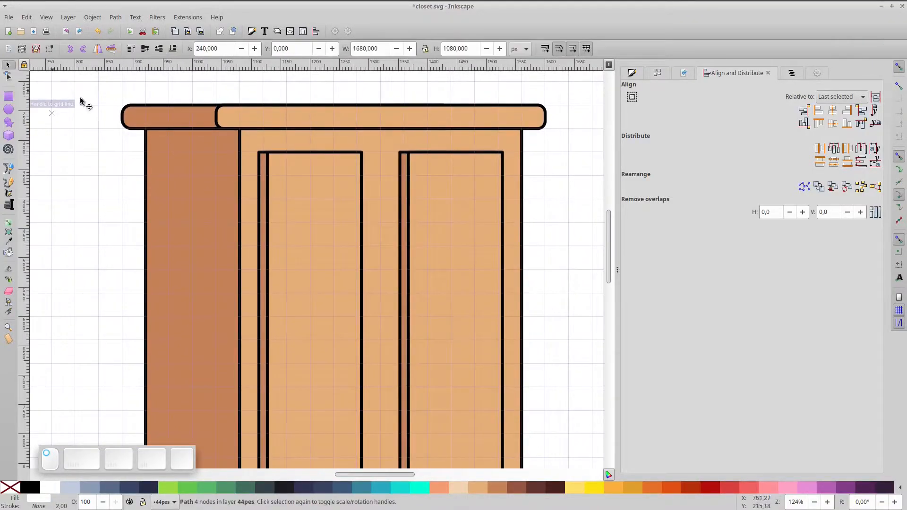
click(148, 110)
shift+click(233, 120)
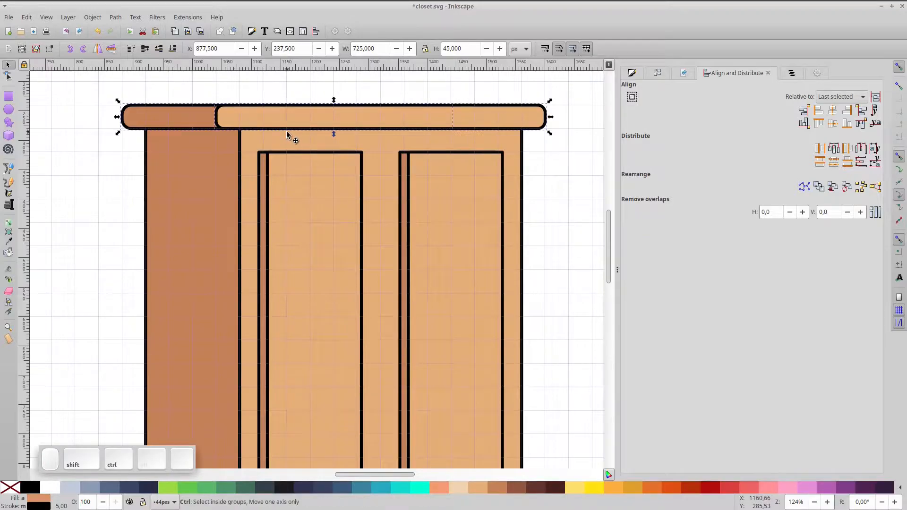
key(ctrl+g)
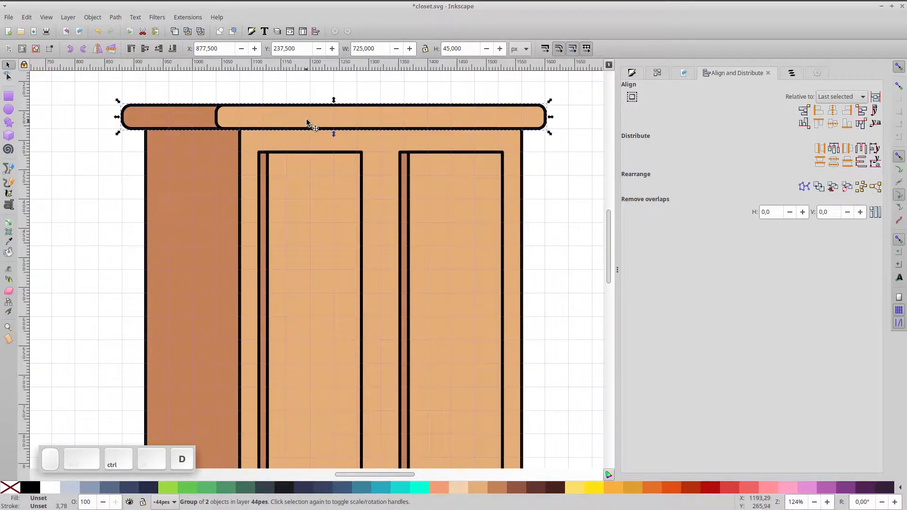
drag(306, 106, 307, 91)
key(space)
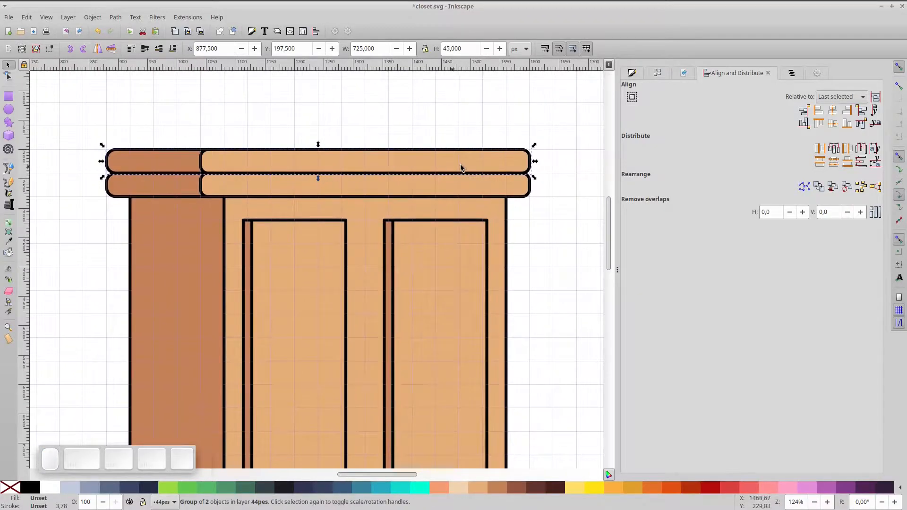
key(Escape)
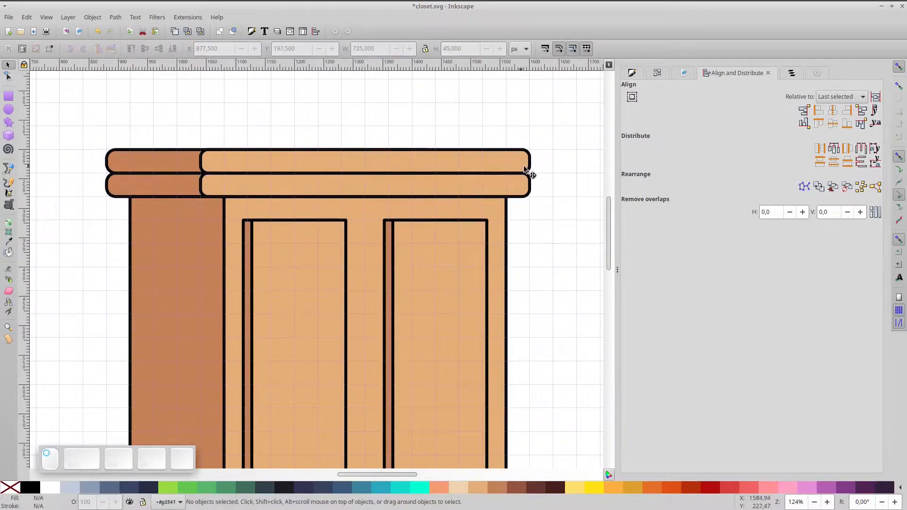
- Widen the uppermost slab pair by extending the tan slab 40 px to the right and the brown slab 40 px to the left
click(517, 161)
key(r)
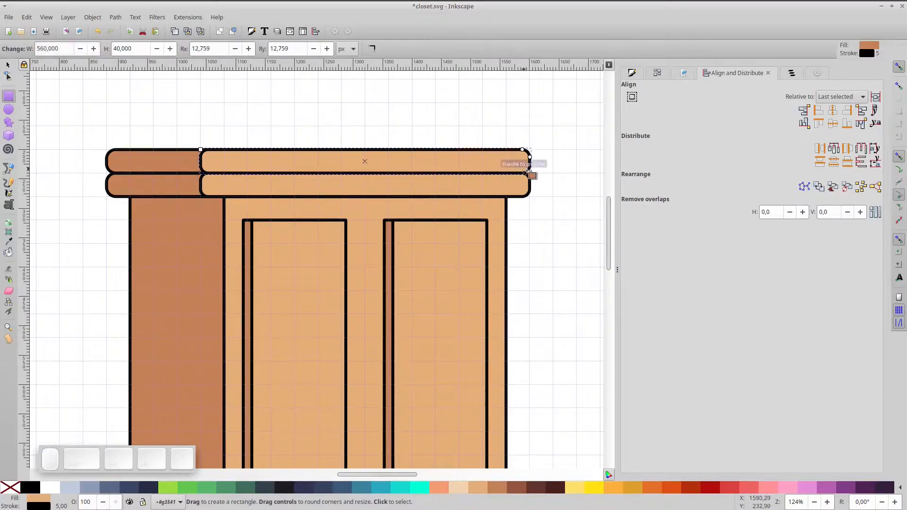
drag(529, 172, 553, 173)
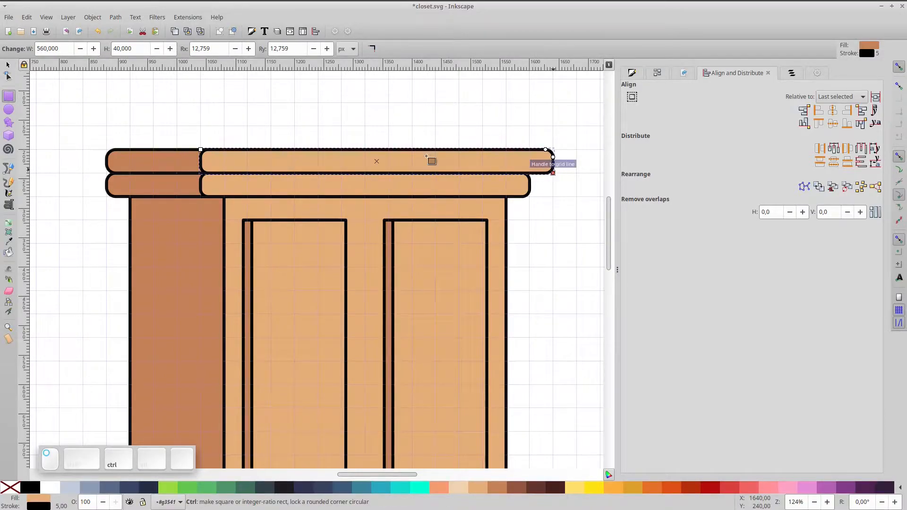
click(176, 160)
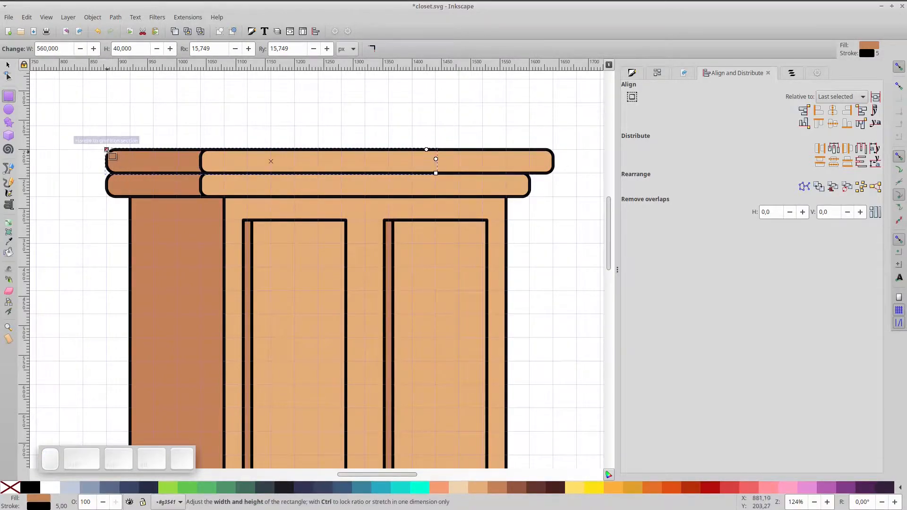
drag(107, 150, 83, 150)
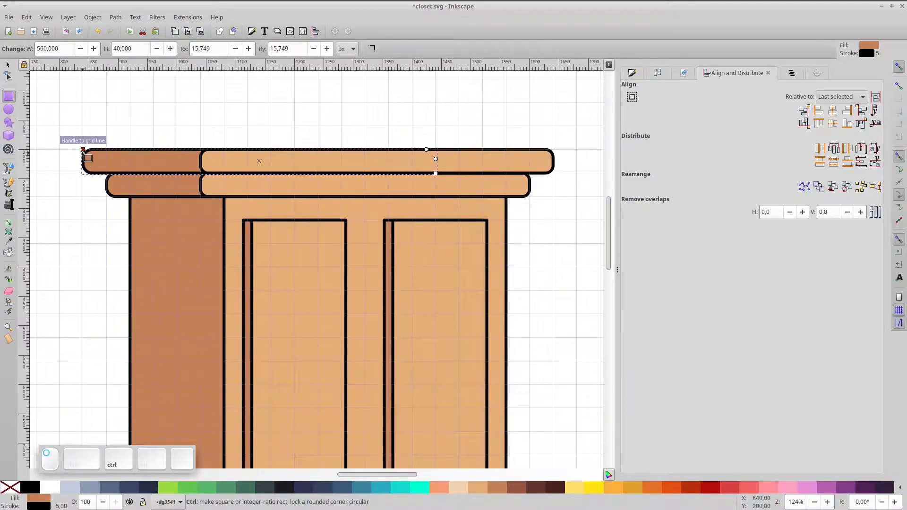
click(191, 120)
- Duplicate the lower top-slab group and move the copy straight down to the closet's bottom edge as a base
scroll(253, 180, down, 3)
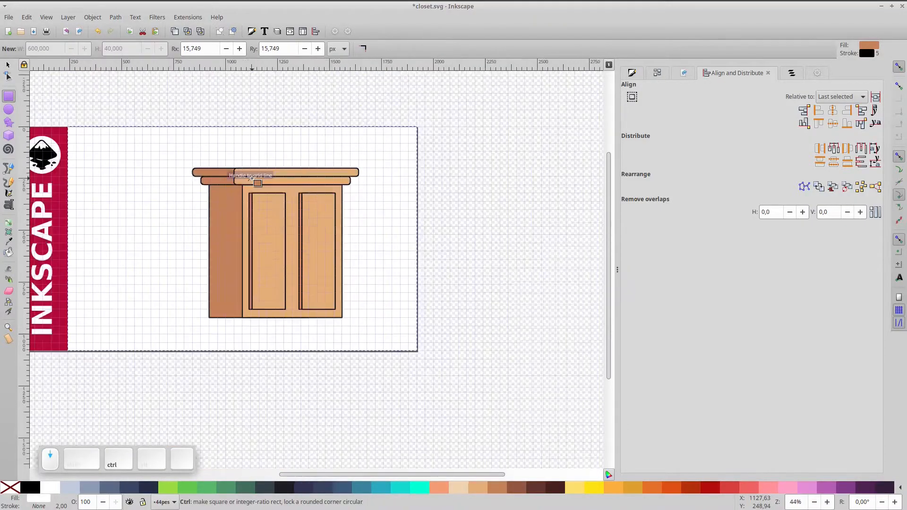
key(space)
scroll(350, 337, up, 1)
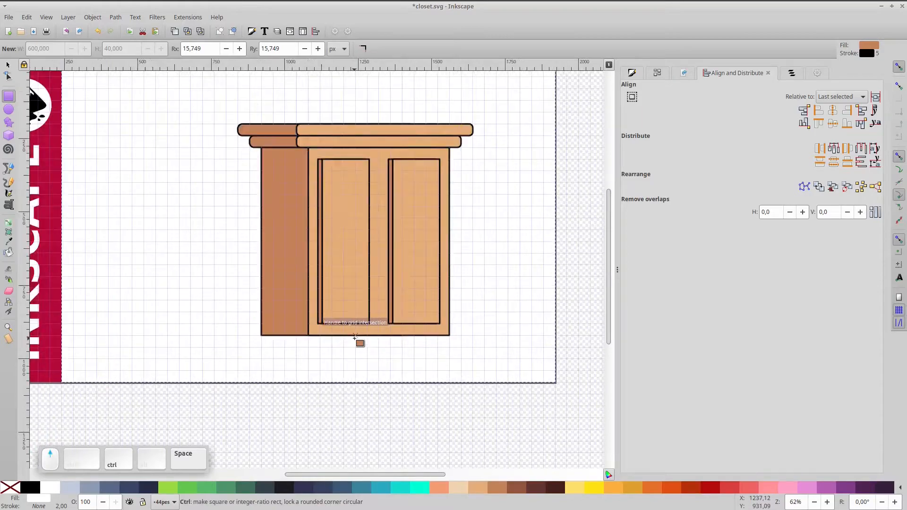
click(8, 65)
click(263, 142)
key(ctrl)
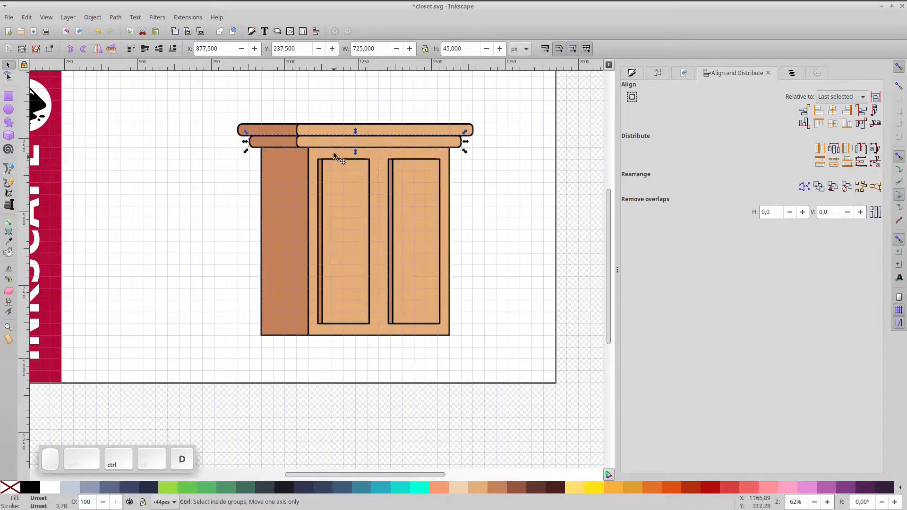
drag(331, 142, 330, 341)
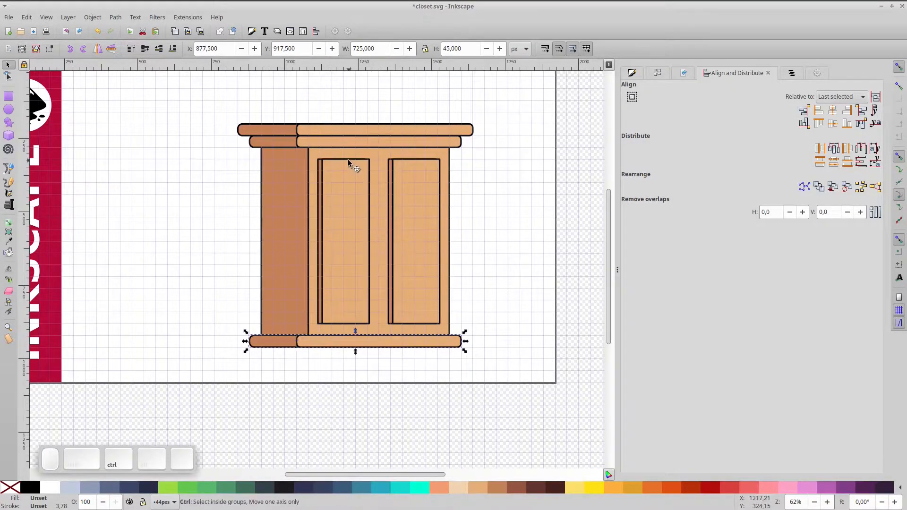
- Extend the left end of the uppermost tan slab 40 px further left over the brown slab
scroll(348, 159, up, 1)
double_click(296, 121)
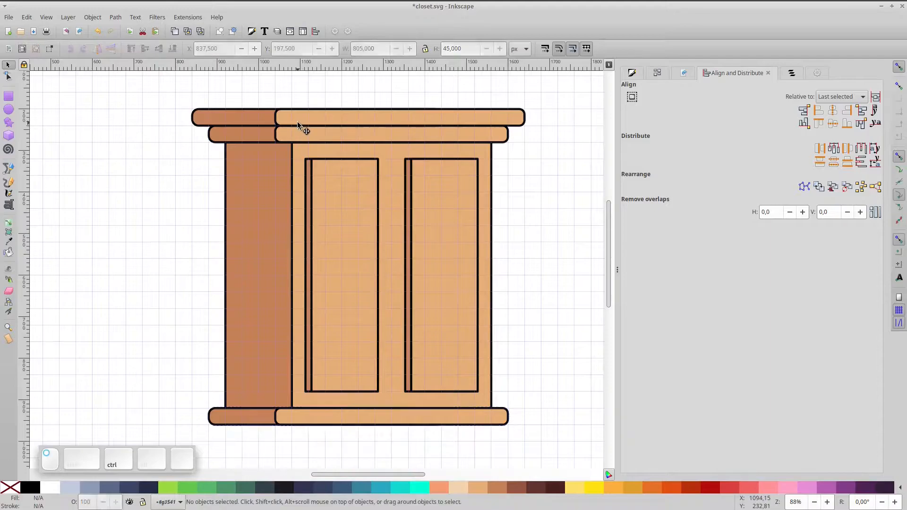
scroll(279, 119, up, 2)
key(r)
click(282, 116)
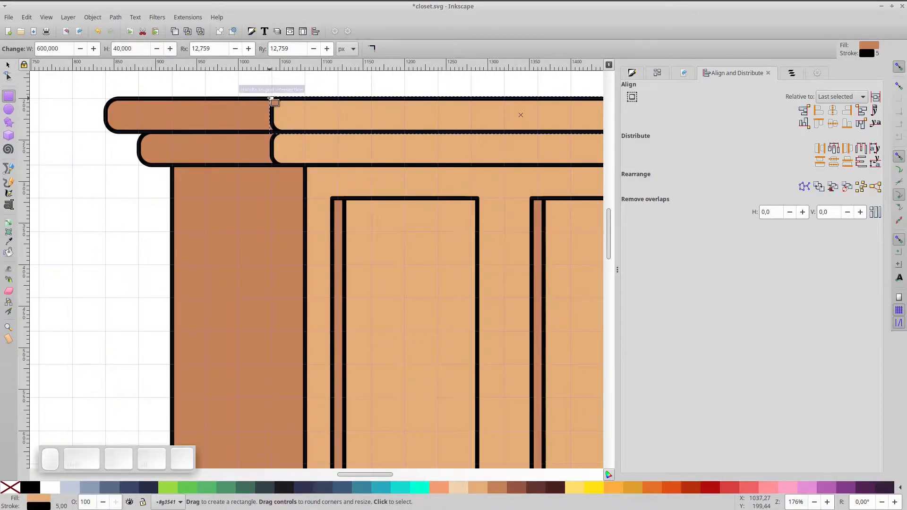
drag(255, 101, 238, 100)
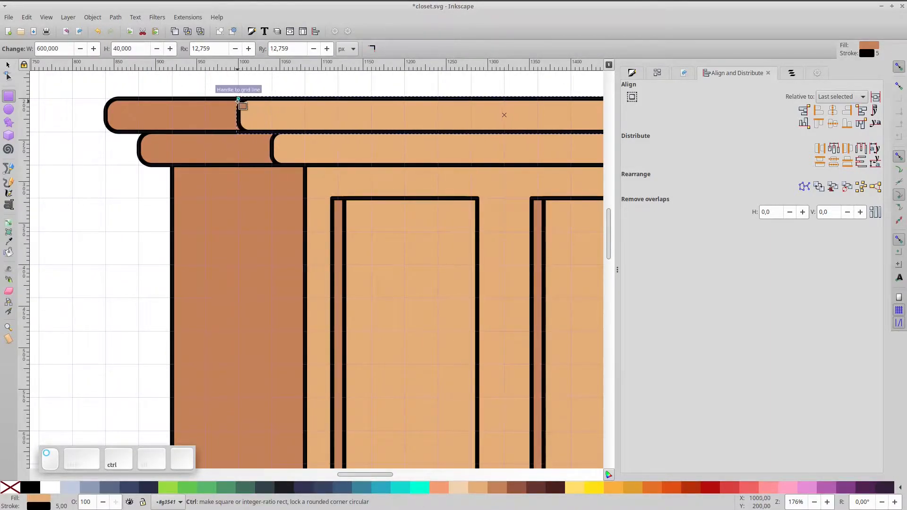
- Ungroup the lower top-slab pair and the base-slab pair
click(256, 212)
scroll(250, 210, down, 3)
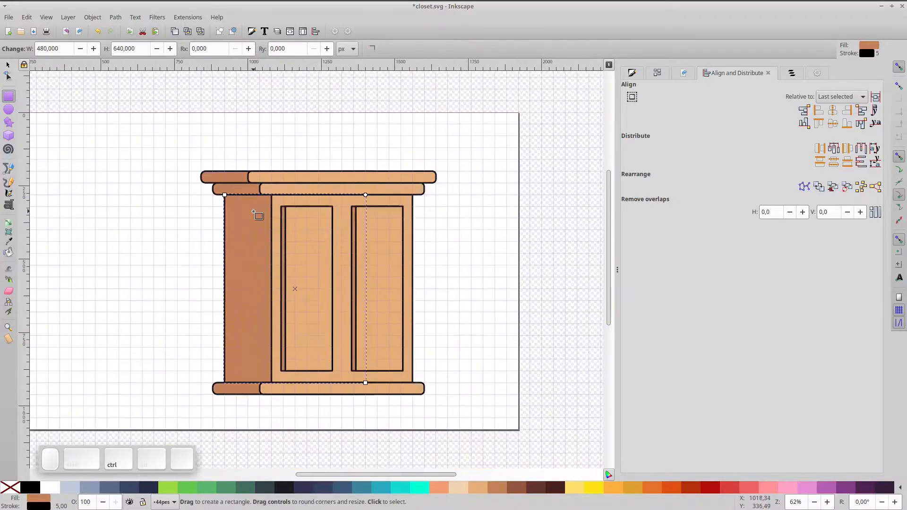
key(space)
click(8, 65)
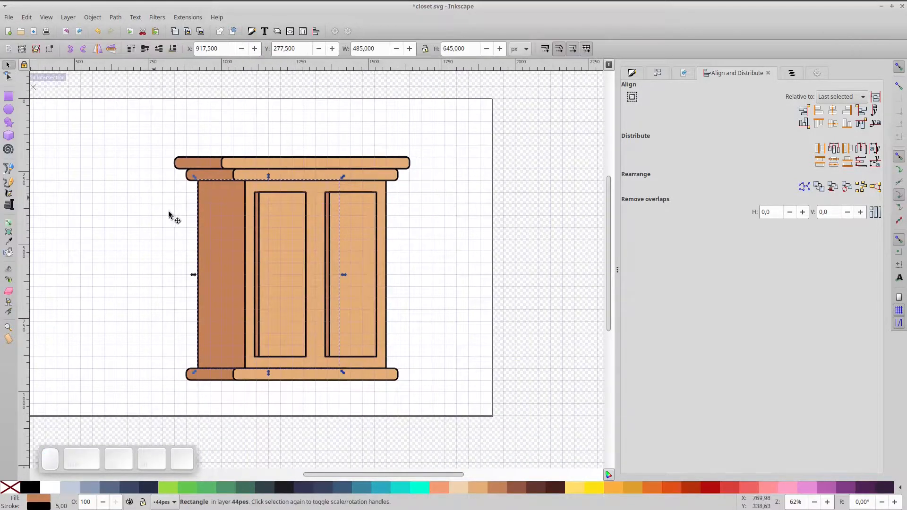
key(space)
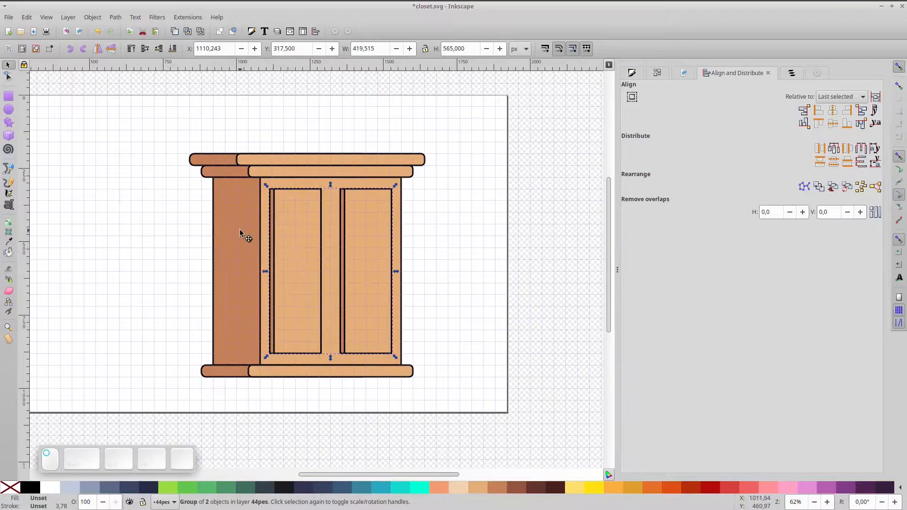
scroll(226, 190, up, 1)
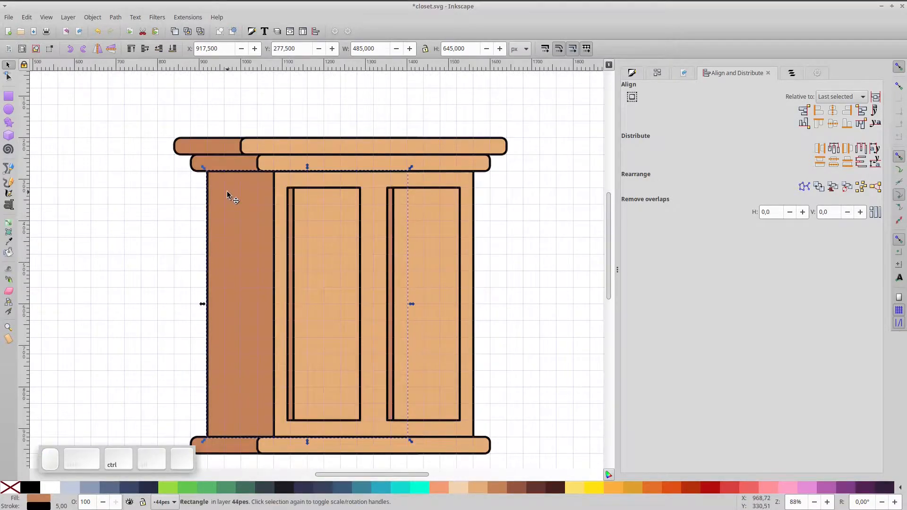
click(209, 162)
key(ctrl+shift+g)
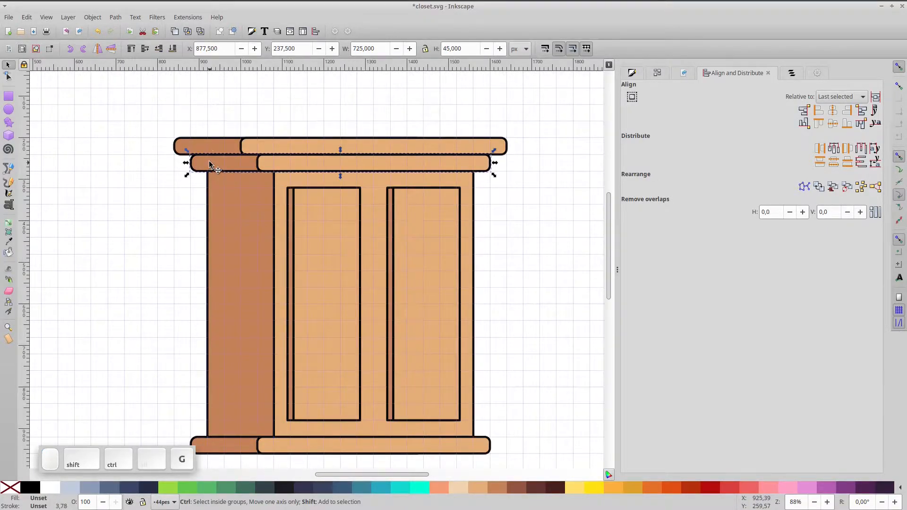
click(248, 447)
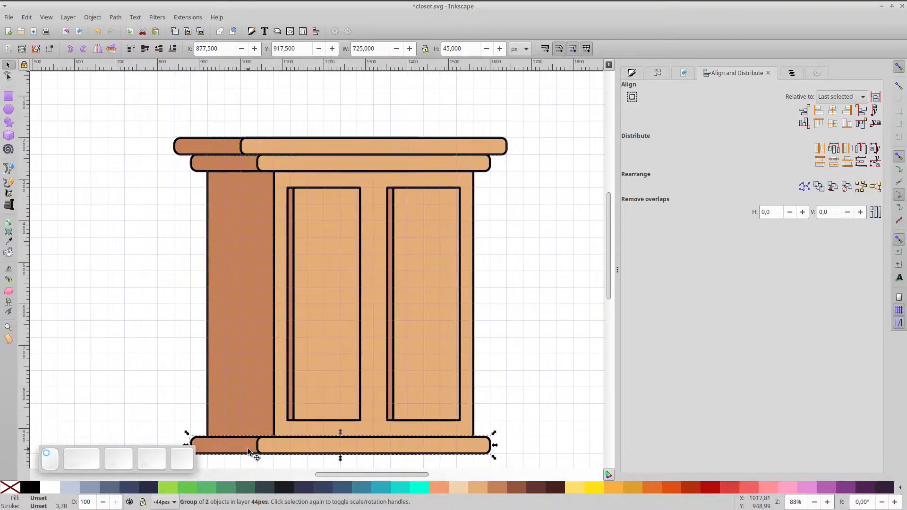
key(ctrl+shift+g)
- Duplicate the brown side panel with the three brown slabs and unite the copies into one silhouette
scroll(276, 330, down, 1)
click(258, 230)
shift+click(219, 118)
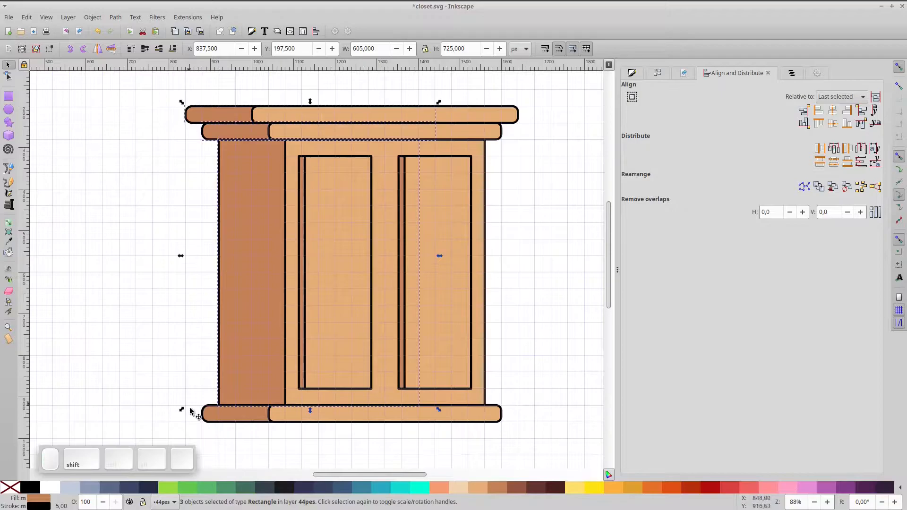
shift+click(216, 414)
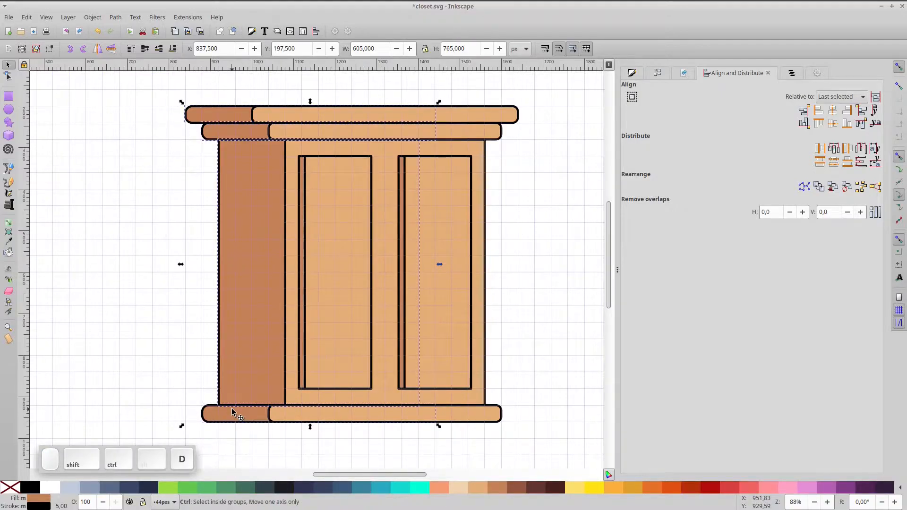
key(ctrl+KP_Add)
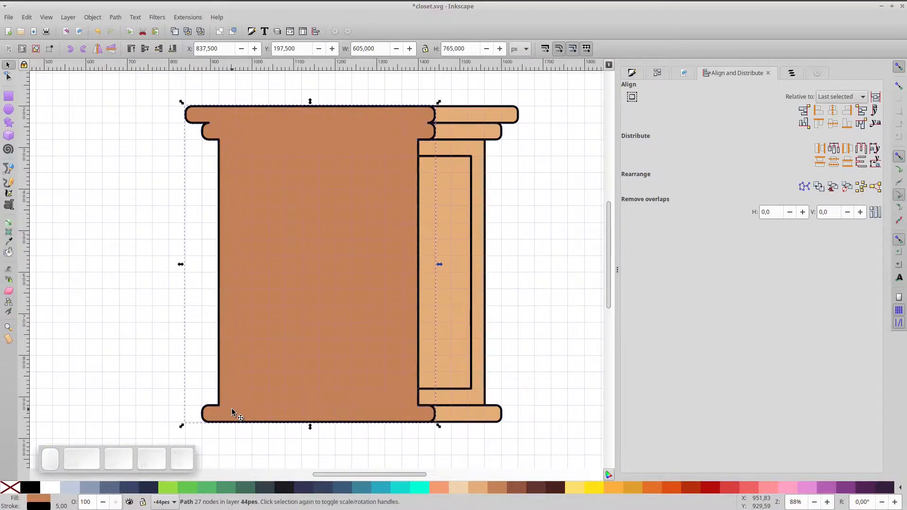
- Duplicate the united brown silhouette and shift the copy 36 px to the right
key(ctrl+d)
key(Right)
key(Right)
key(Right)
key(Right)
key(Right)
key(Right)
key(Right)
key(Right)
key(Right)
key(Right)
key(Right)
key(Right)
key(Right)
key(Right)
key(Right)
key(Right)
key(Right)
key(Right)
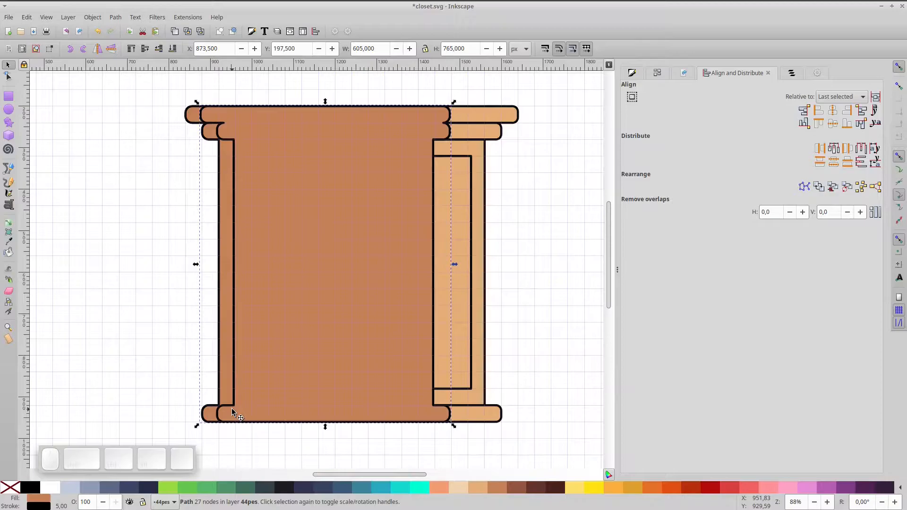
- Subtract the shifted copy from the silhouette, fill the remaining shadow strip with dark brown and remove its outline
shift+click(222, 202)
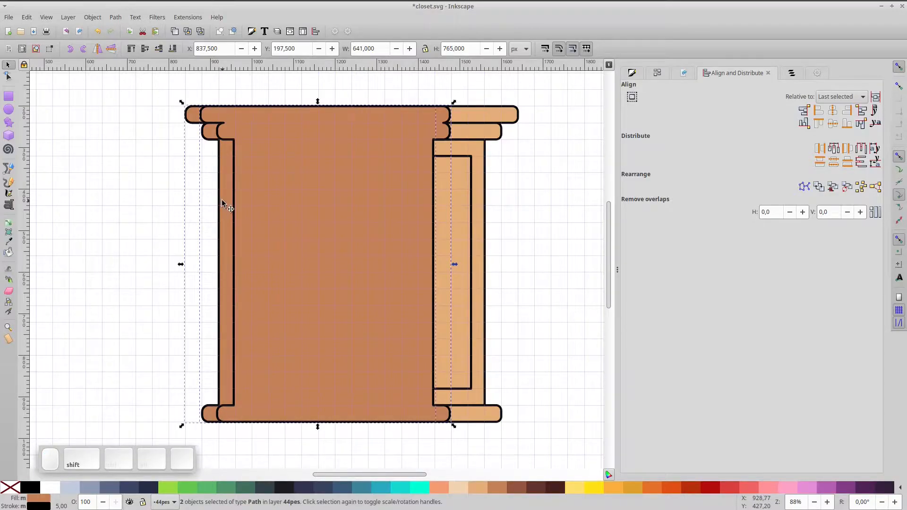
key(ctrl+minus)
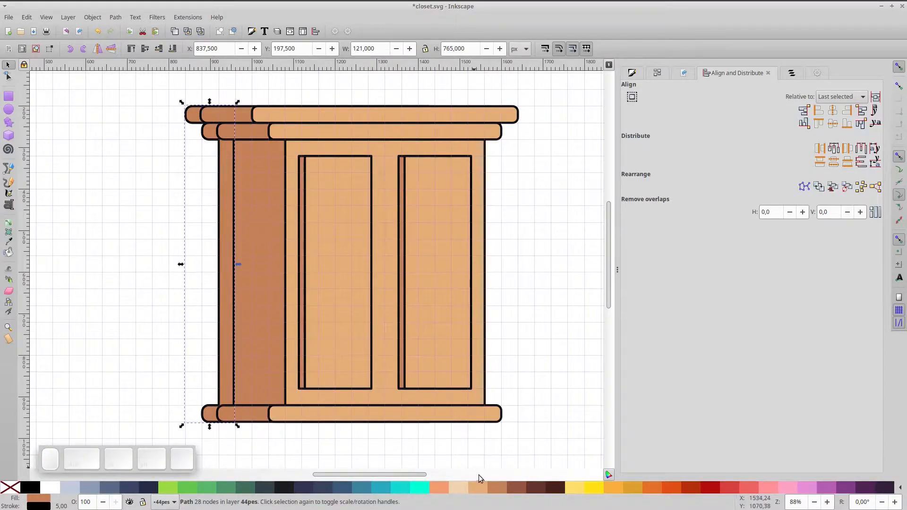
click(511, 485)
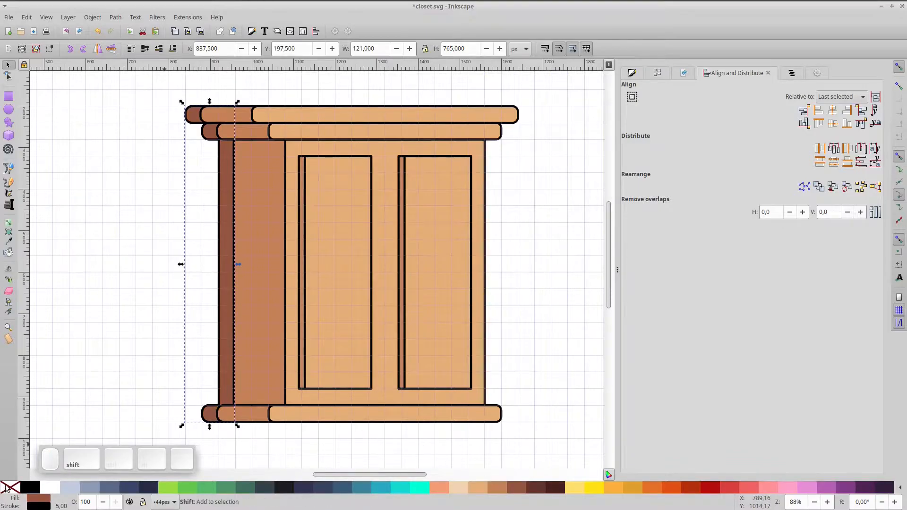
- Group the brown side panel with its three slabs, then duplicate the group with no fill as an outline over the shadow
click(255, 258)
shift+click(247, 134)
shift+click(240, 117)
shift+click(240, 415)
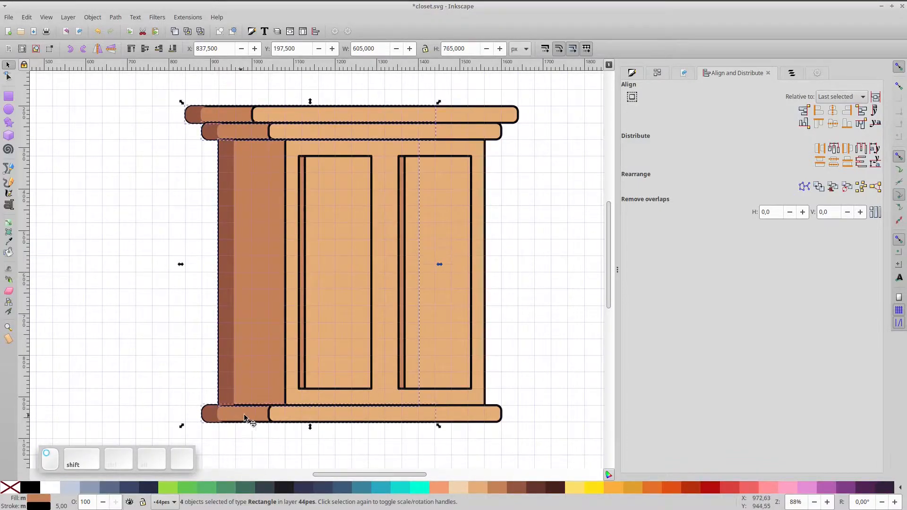
key(ctrl+g)
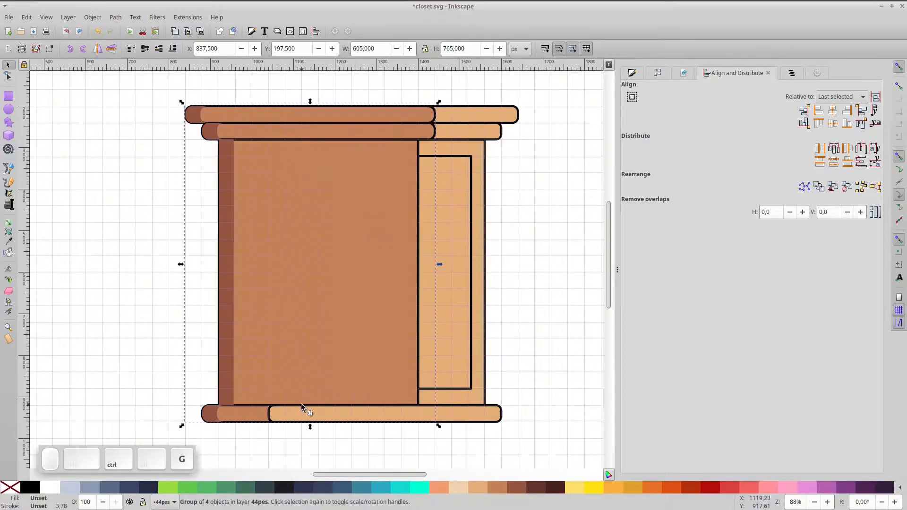
key(ctrl)
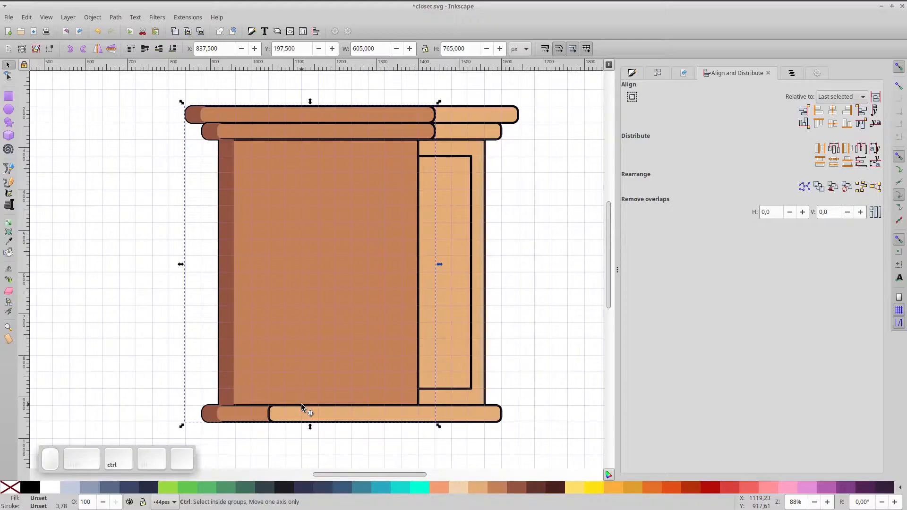
key(ctrl+z)
key(ctrl+y)
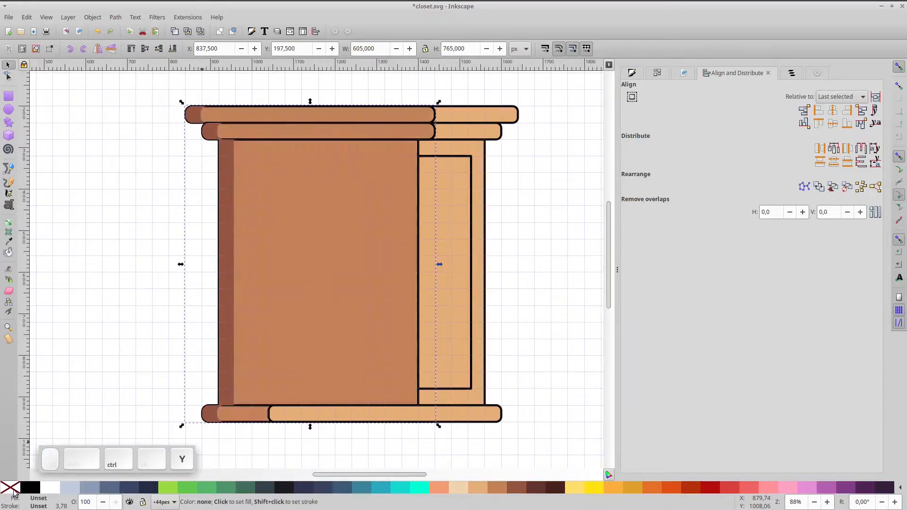
key(ctrl)
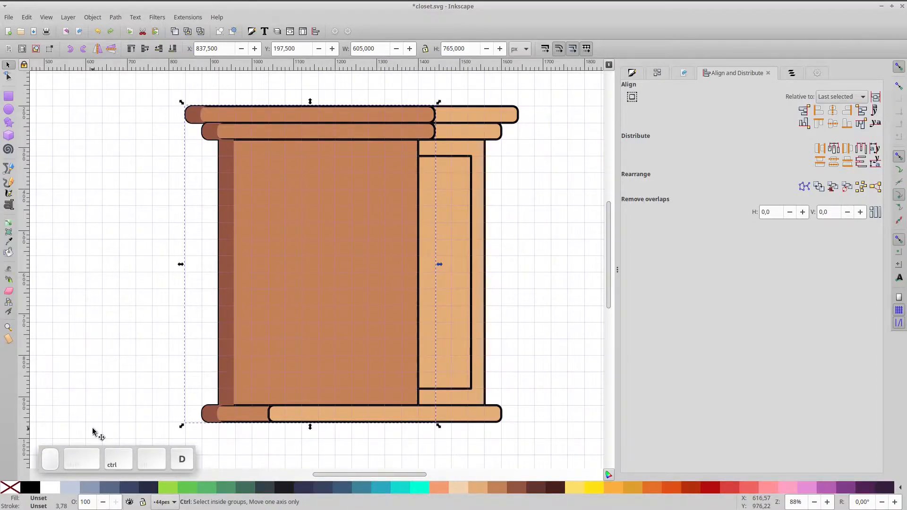
key(ctrl+d)
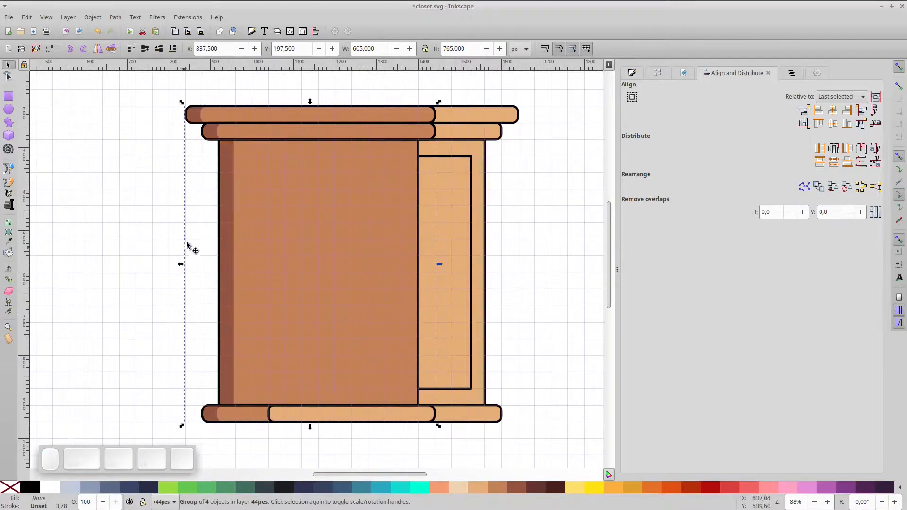
- Group the outline copy, the dark shadow strip and the brown side group together
key(shift)
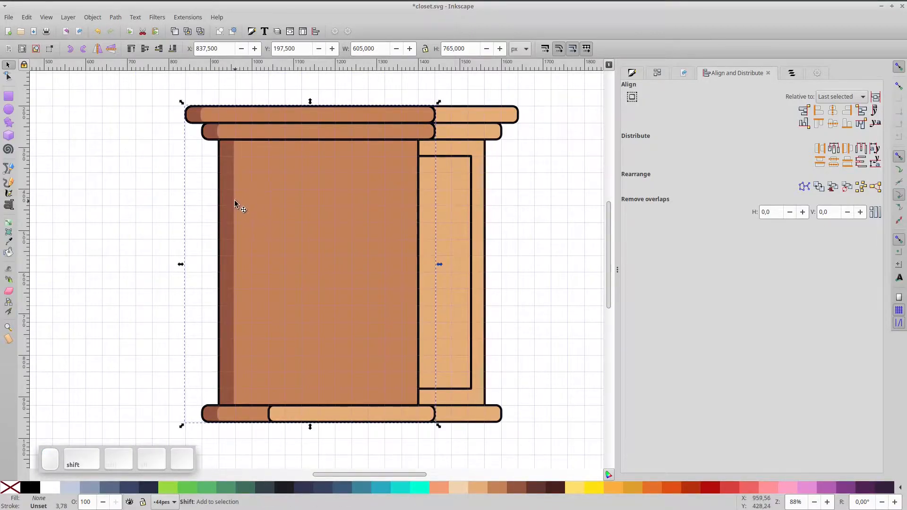
shift+click(230, 199)
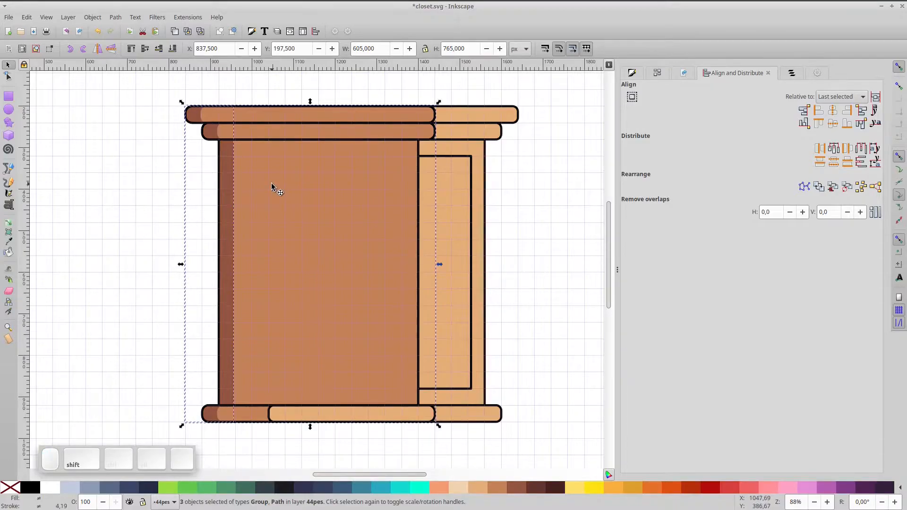
drag(302, 167, 283, 190)
key(ctrl+z)
key(ctrl+g)
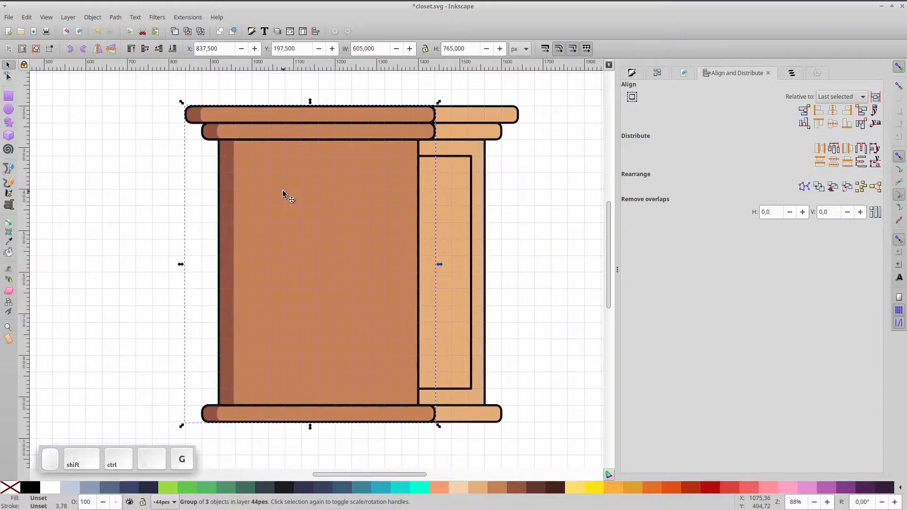
- Lower the shaded side group behind the closet's tan front and slabs, then select the pair of doors
click(159, 51)
click(159, 51)
click(159, 51)
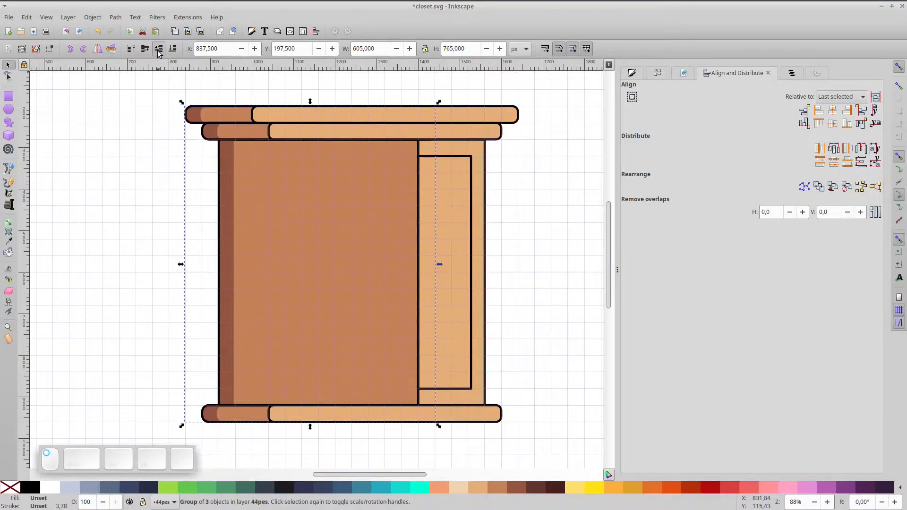
click(159, 51)
click(158, 51)
click(140, 205)
drag(373, 280, 358, 273)
click(411, 239)
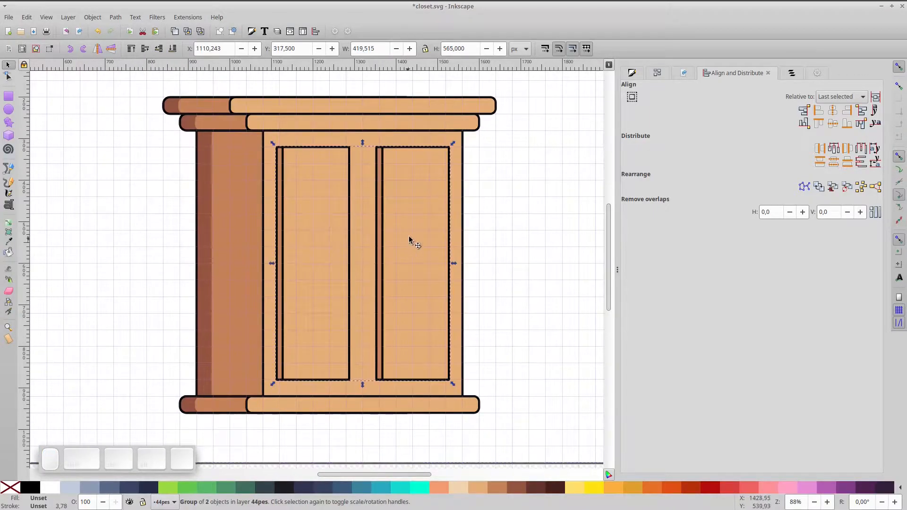
- Flip the pair of doors horizontally so their shaded edge strips swap sides
click(97, 49)
click(142, 258)
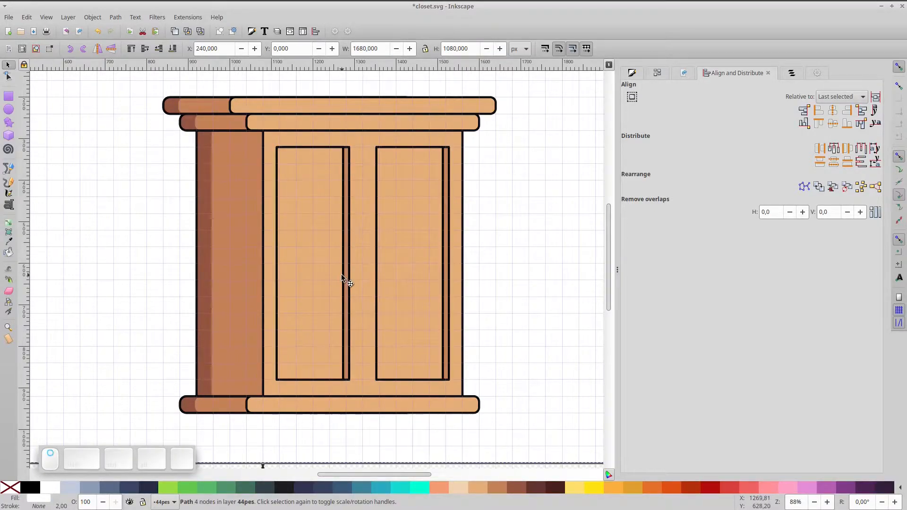
drag(341, 274, 315, 282)
- Recolor the left door inside its group: front panel in the closet side's medium brown, edge strip in dark brown
double_click(296, 259)
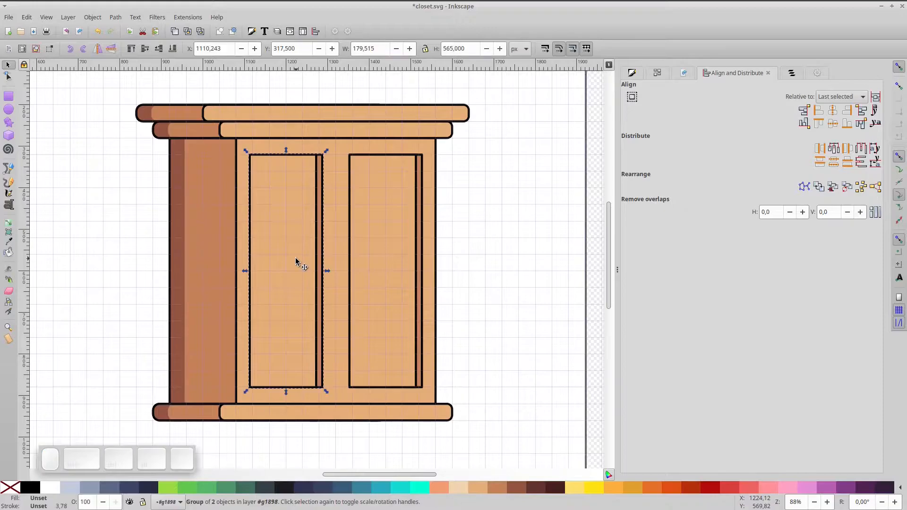
click(210, 207)
key(d)
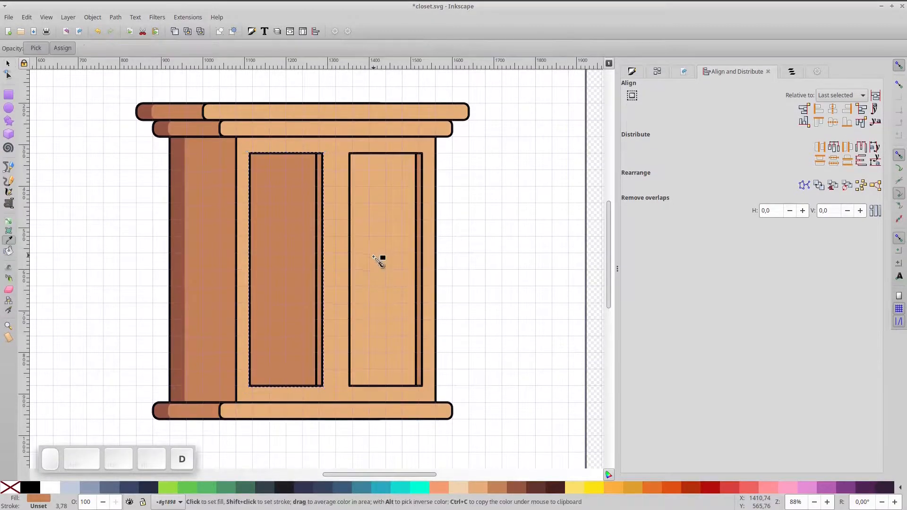
scroll(309, 228, up, 1)
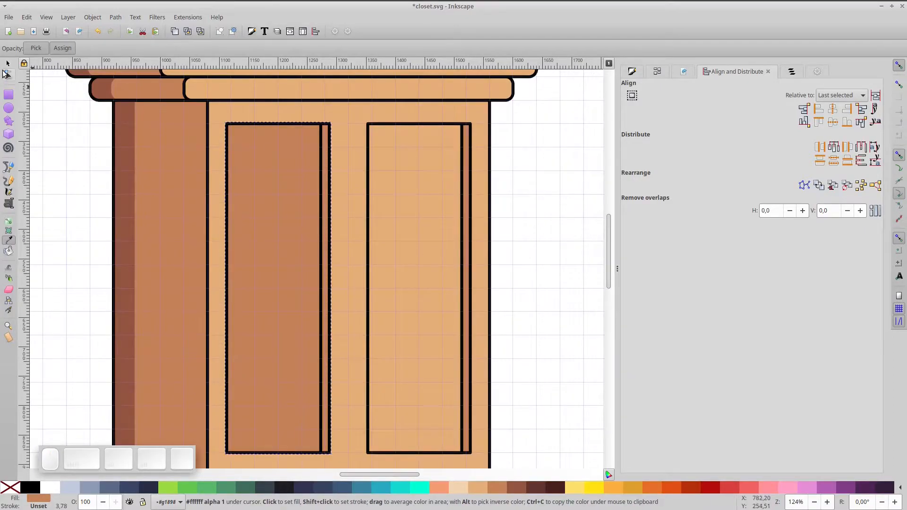
click(7, 65)
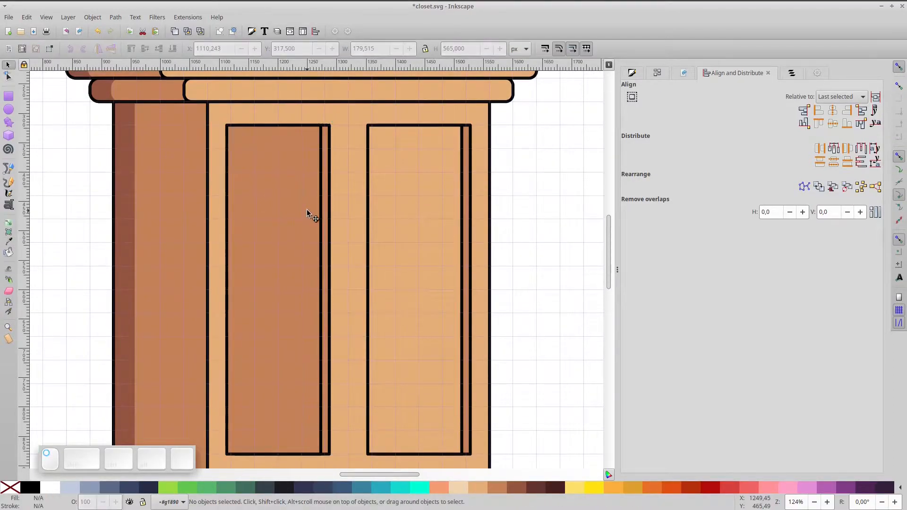
drag(316, 211, 327, 208)
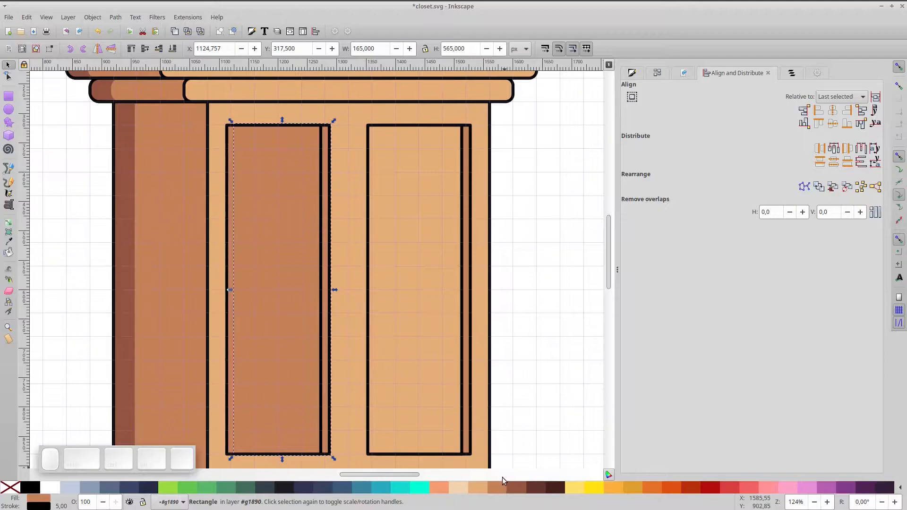
click(512, 489)
- Fill the right door's front panel with medium brown and its edge strip with dark brown
click(422, 273)
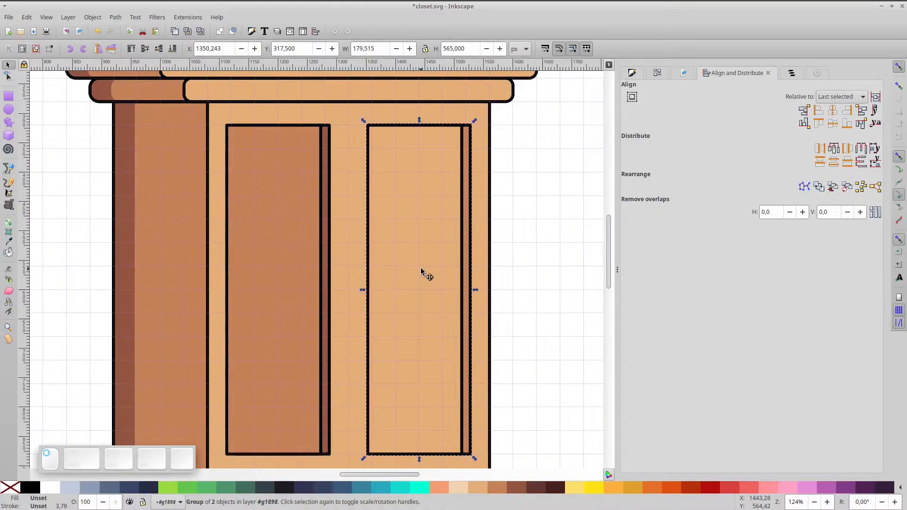
click(489, 490)
drag(471, 398, 480, 399)
click(519, 488)
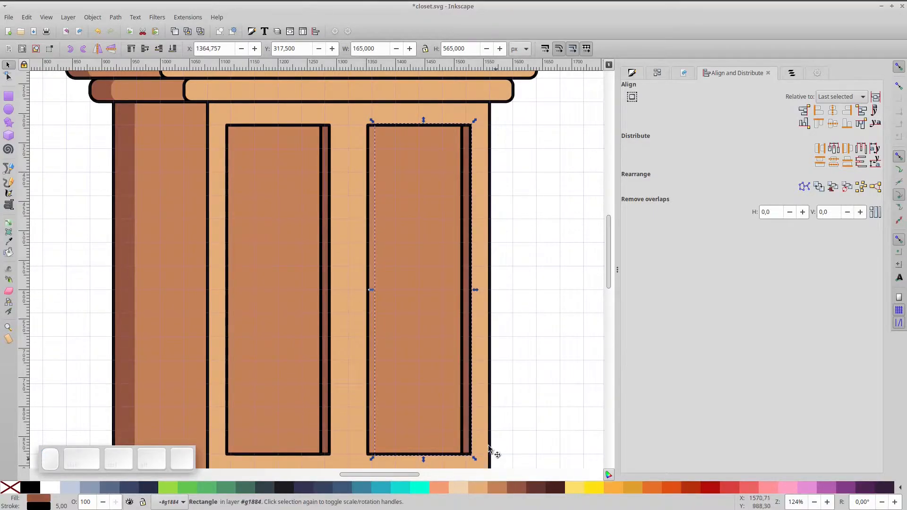
- Draw a dark brown circle with a radius of about 22.6 px as the left door's knob and give it a black outline
click(288, 265)
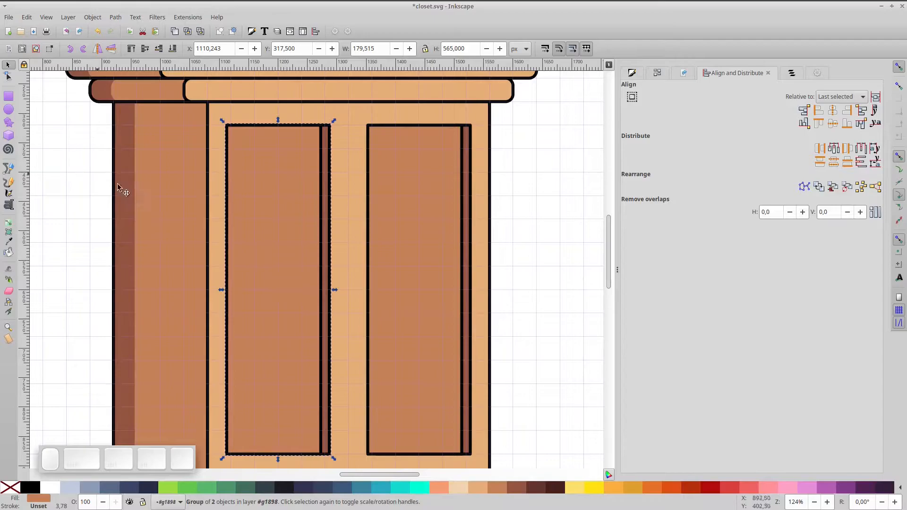
scroll(373, 349, down, 1)
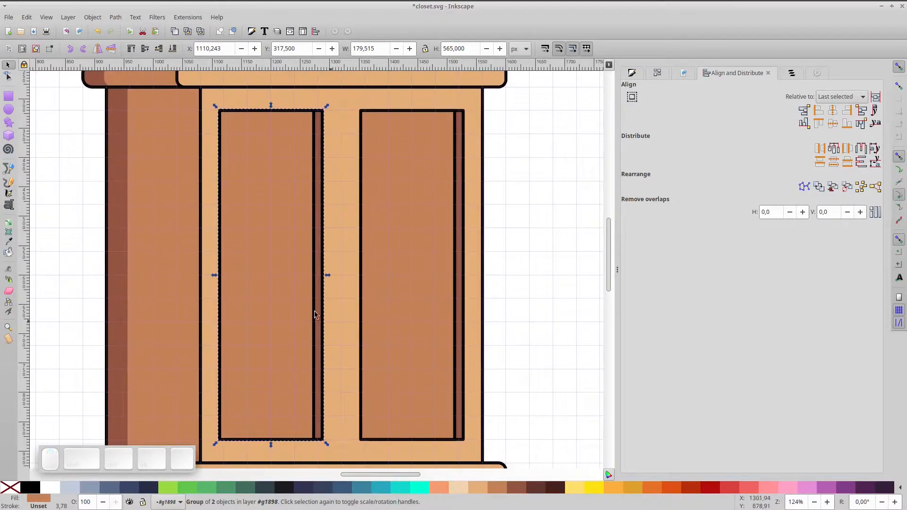
click(10, 111)
scroll(304, 284, up, 2)
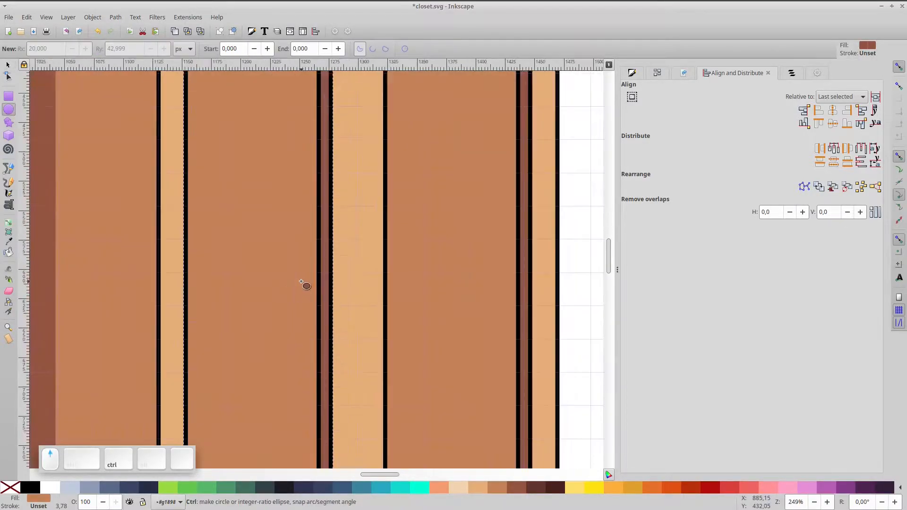
drag(285, 270, 324, 299)
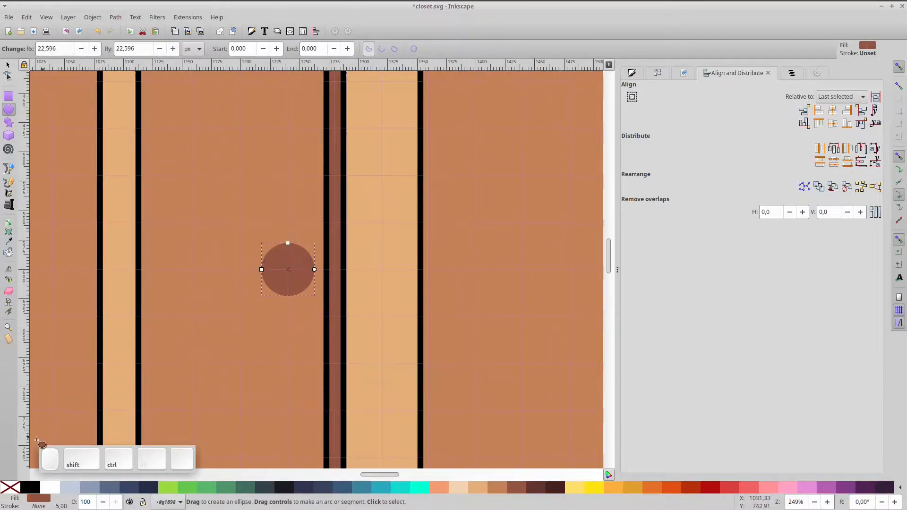
shift+click(30, 487)
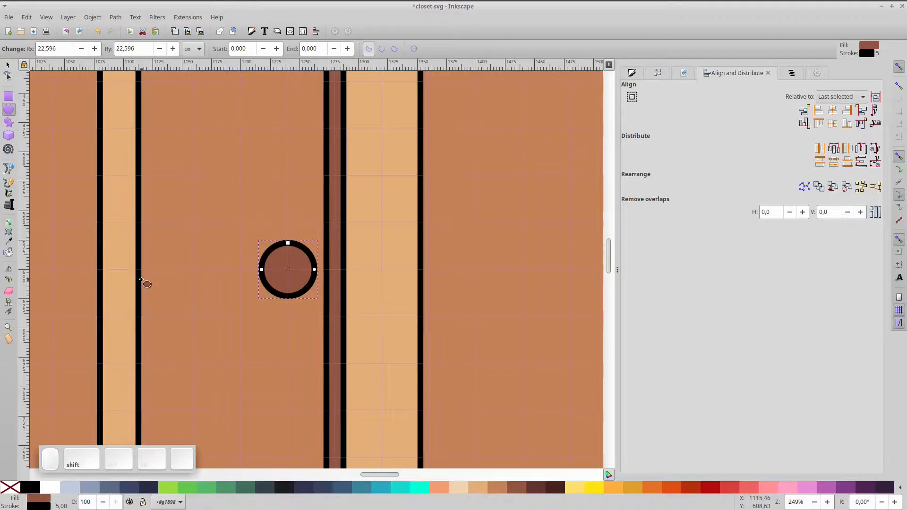
- Offset a copy of the knob circle about 10 px to the left, lower it behind the original and fill it with darker brown
scroll(235, 242, down, 1)
scroll(275, 250, up, 2)
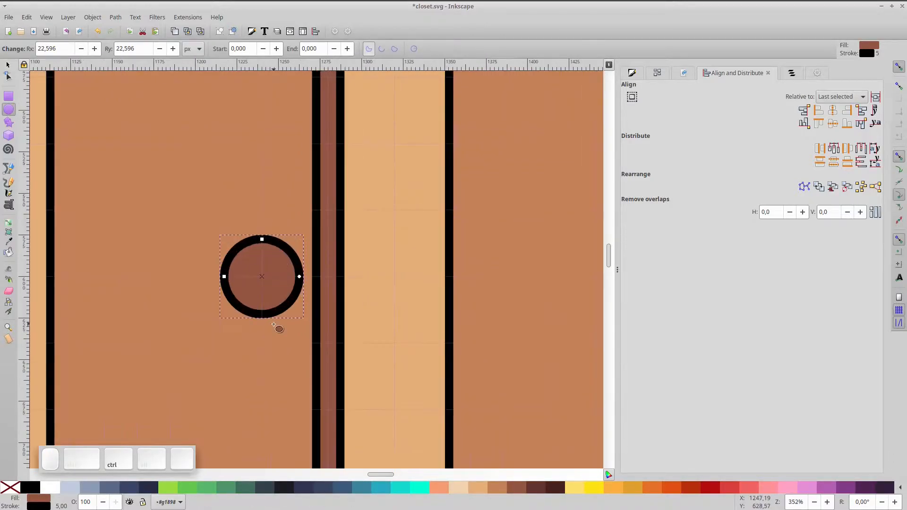
click(9, 66)
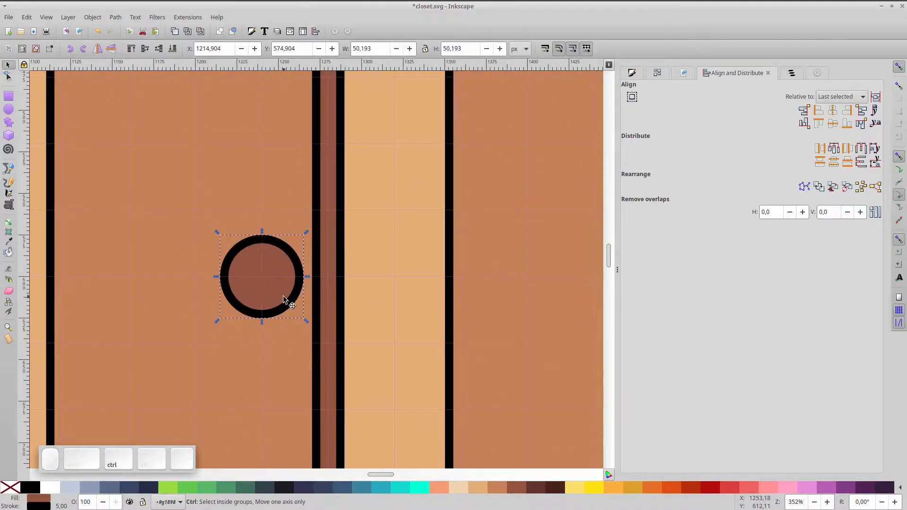
drag(286, 280, 268, 280)
key(Page_Down)
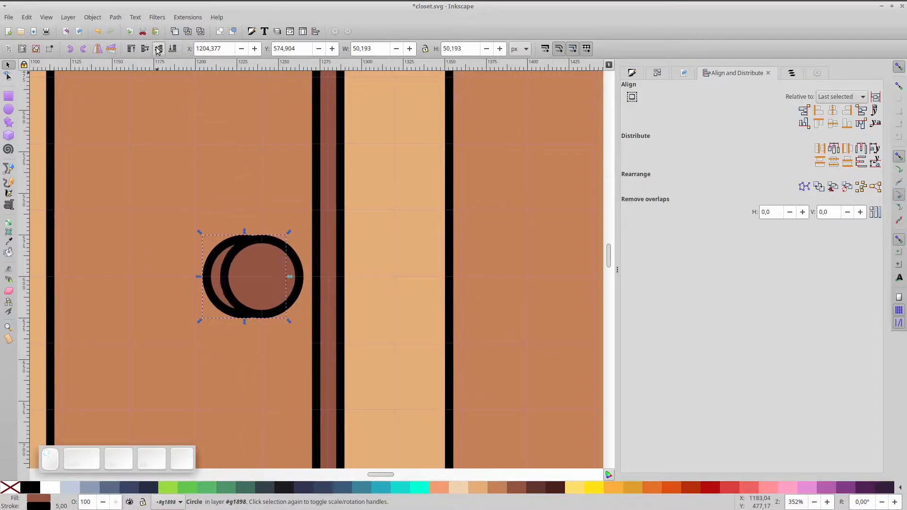
click(530, 488)
- Create a knob highlight by intersecting a copy of the front circle with a diagonally shifted copy, filled tan without an outline
click(254, 291)
key(ctrl+d)
drag(278, 290, 288, 294)
shift+click(263, 256)
key(ctrl+KP_Multiply)
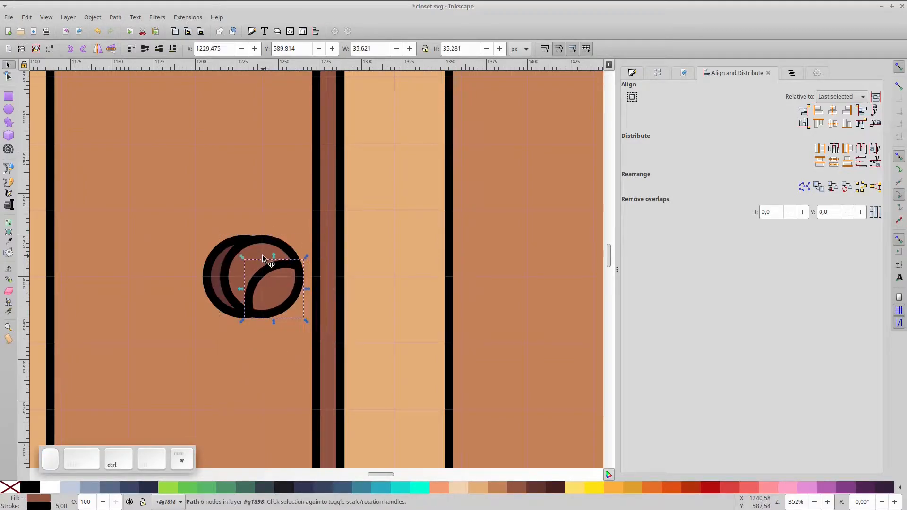
click(485, 491)
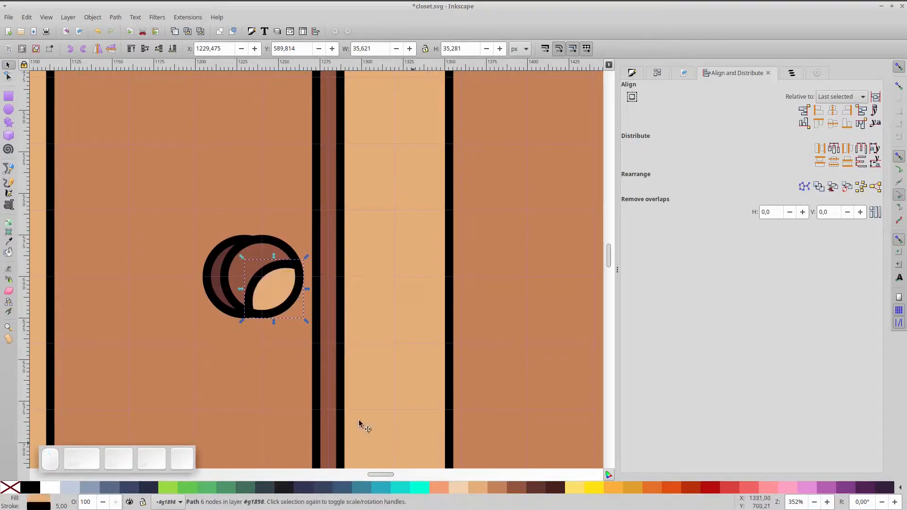
shift+click(9, 487)
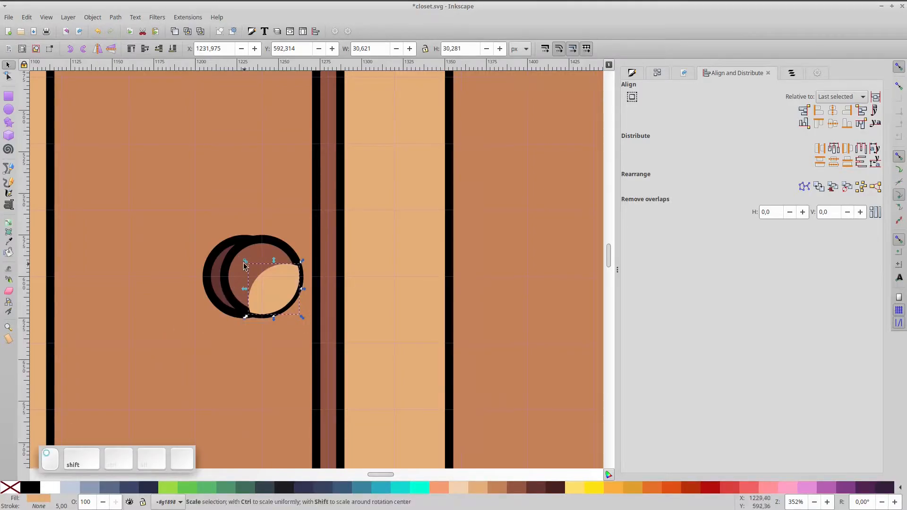
- Duplicate the front knob circle with no fill as an outline over the highlight, then group all four knob pieces
click(259, 261)
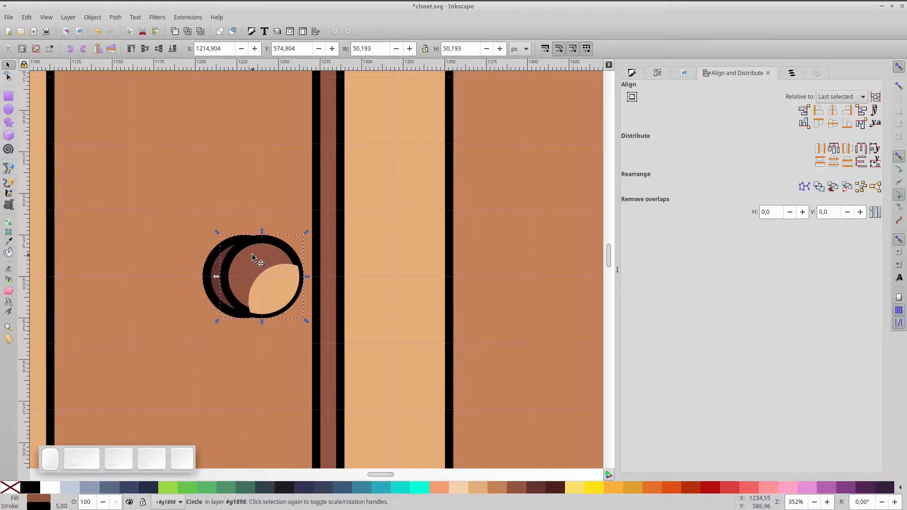
key(ctrl+d)
click(9, 487)
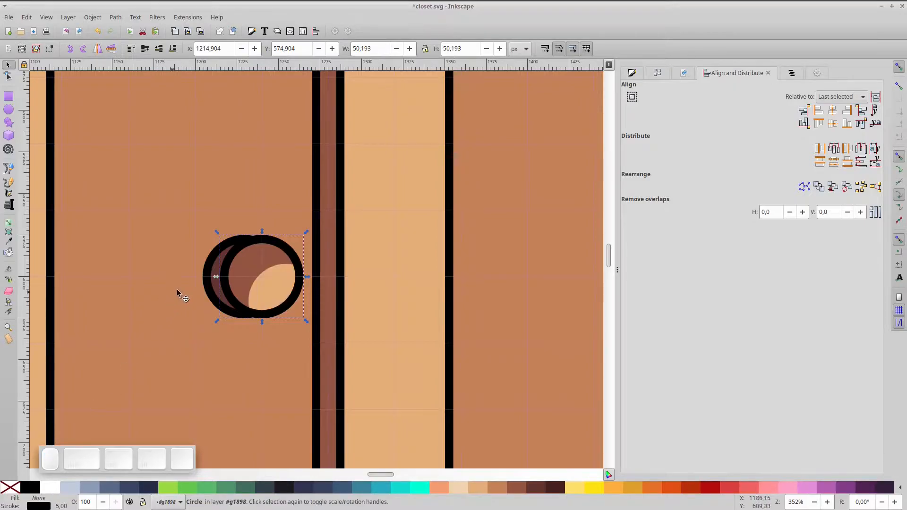
drag(162, 186, 306, 349)
key(ctrl+g)
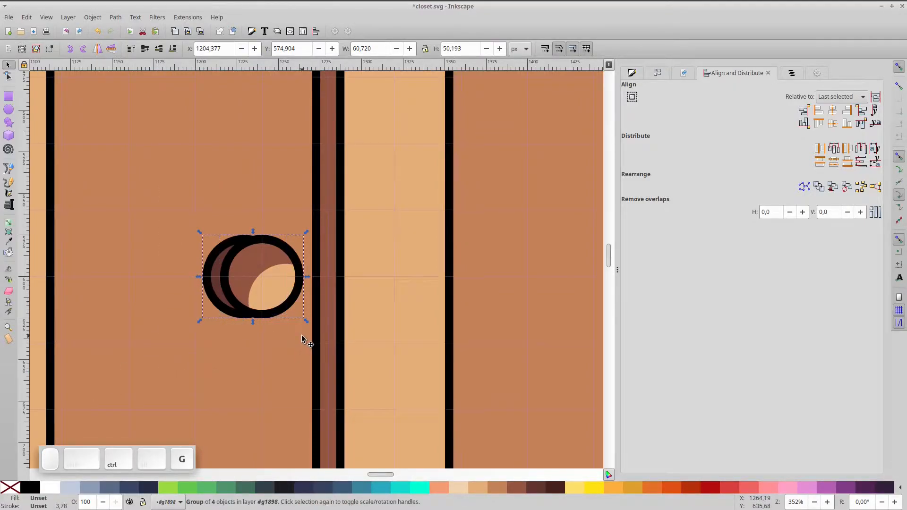
- Copy the knob group and paste it inside the right door's group, level with the left door's knob
key(ctrl+c)
click(510, 311)
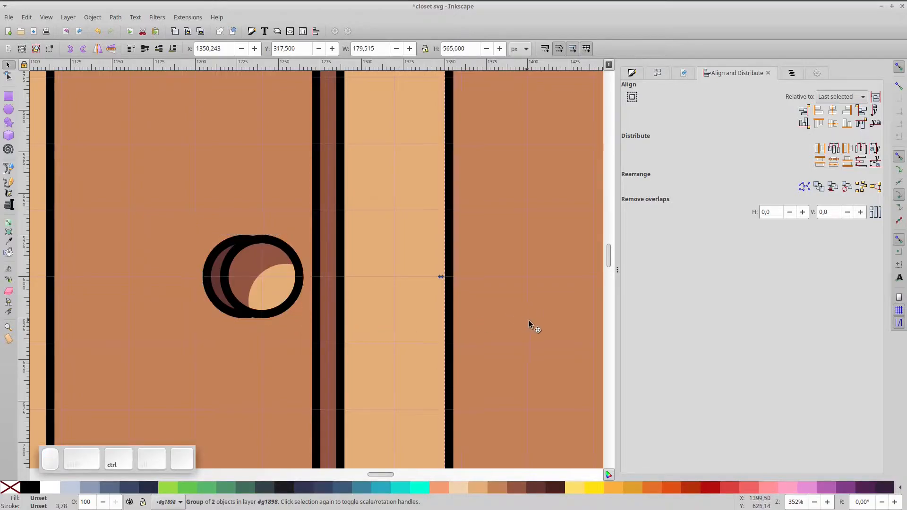
drag(527, 320, 288, 313)
double_click(389, 263)
click(390, 264)
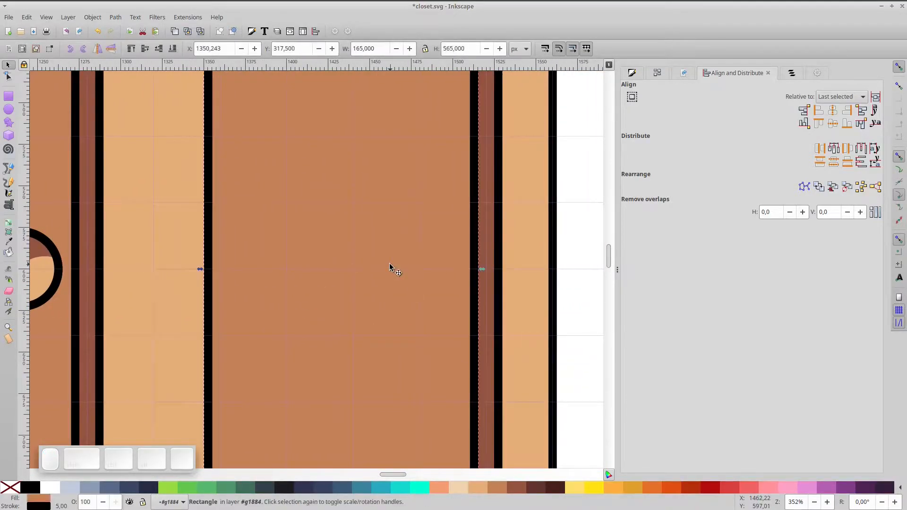
ctrl+scroll(389, 267, down, 3)
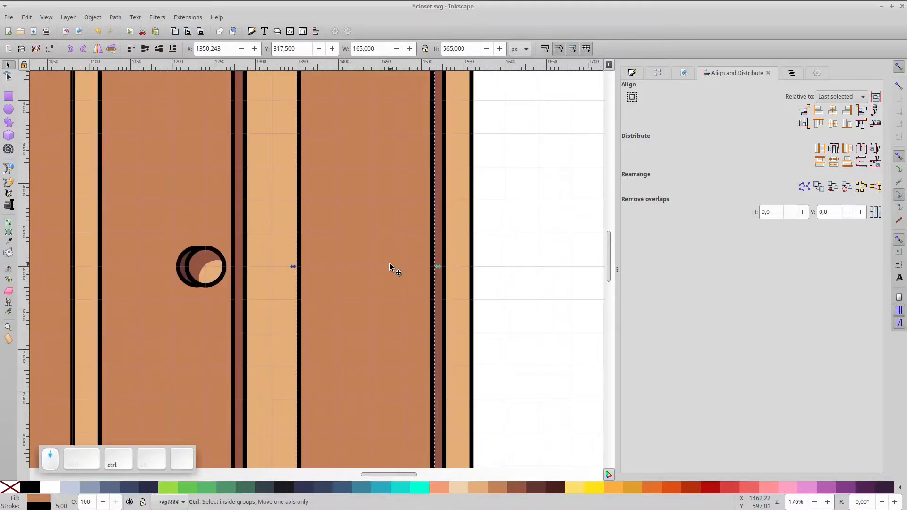
key(ctrl+v)
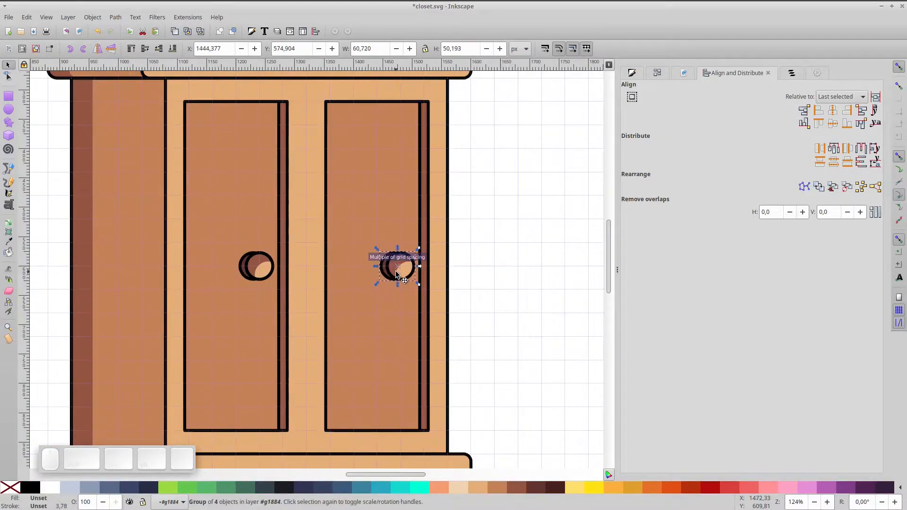
shift+click(273, 269)
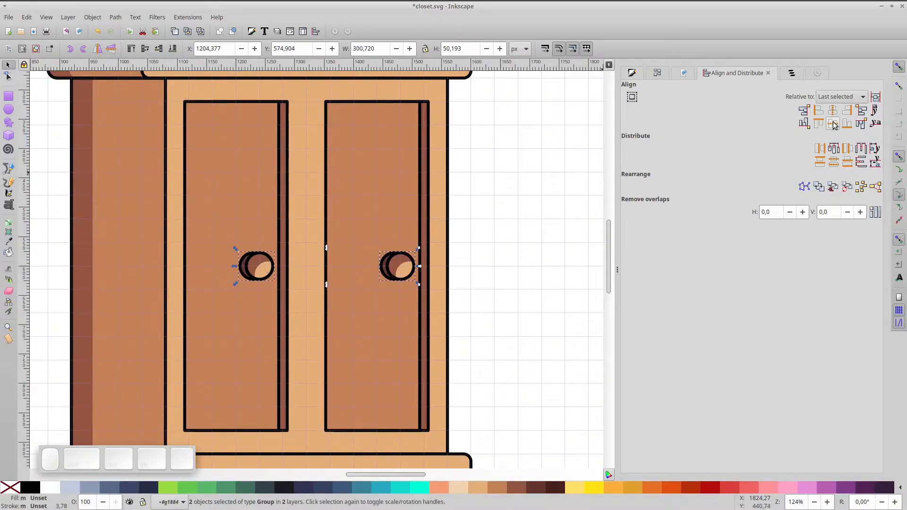
click(484, 256)
- Group all the closet's parts together, leaving the white page background out of the group
key(5)
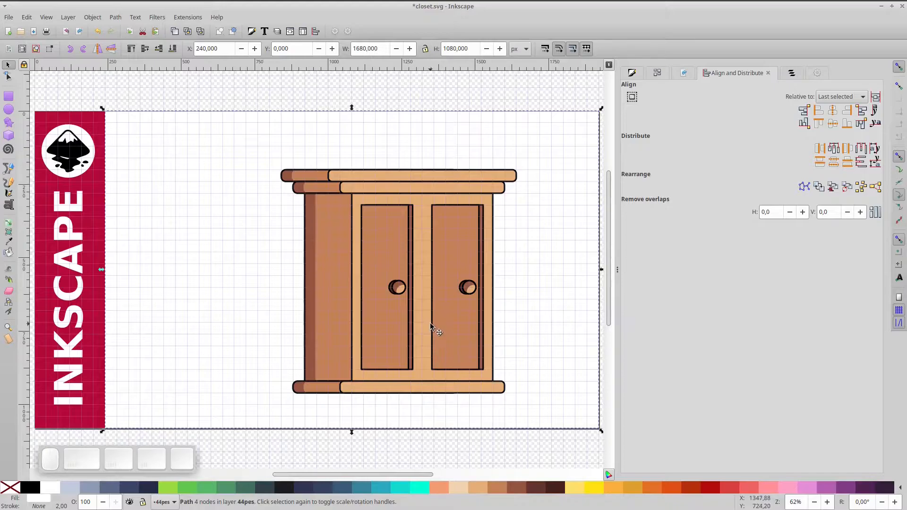
click(261, 153)
drag(257, 150, 553, 334)
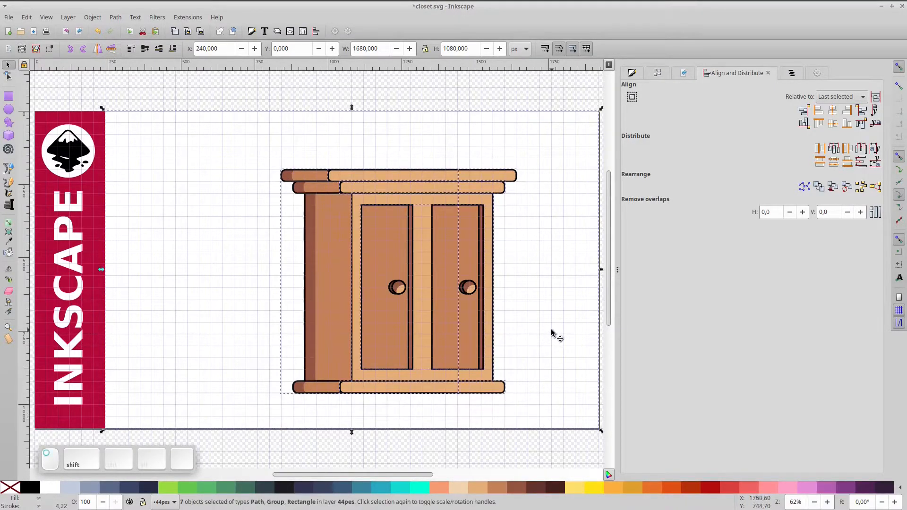
key(ctrl+g)
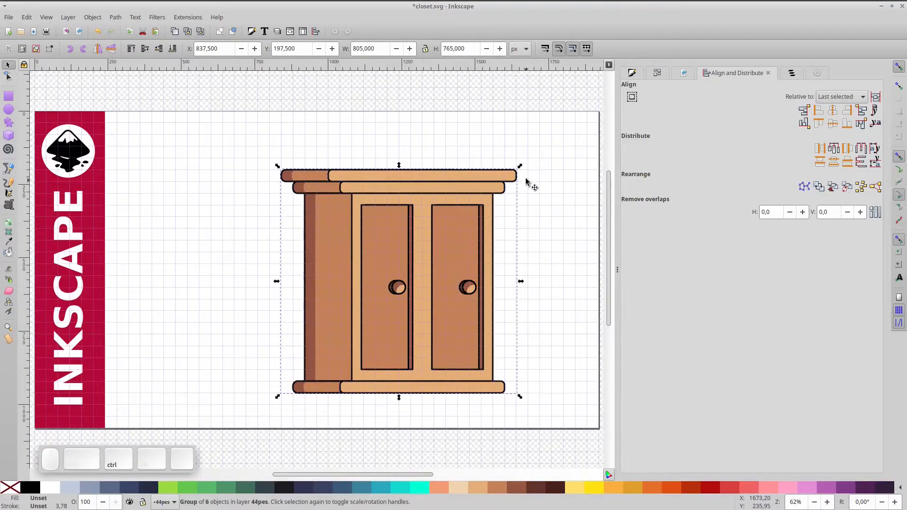
- Scale the closet group down proportionally and center it on the white page background
drag(521, 169, 475, 200)
drag(425, 289, 408, 278)
shift+click(516, 141)
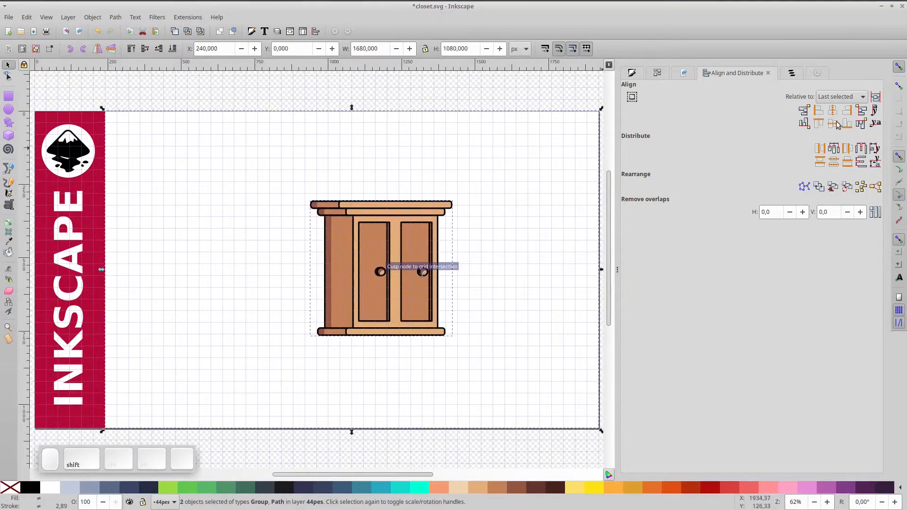
click(832, 111)
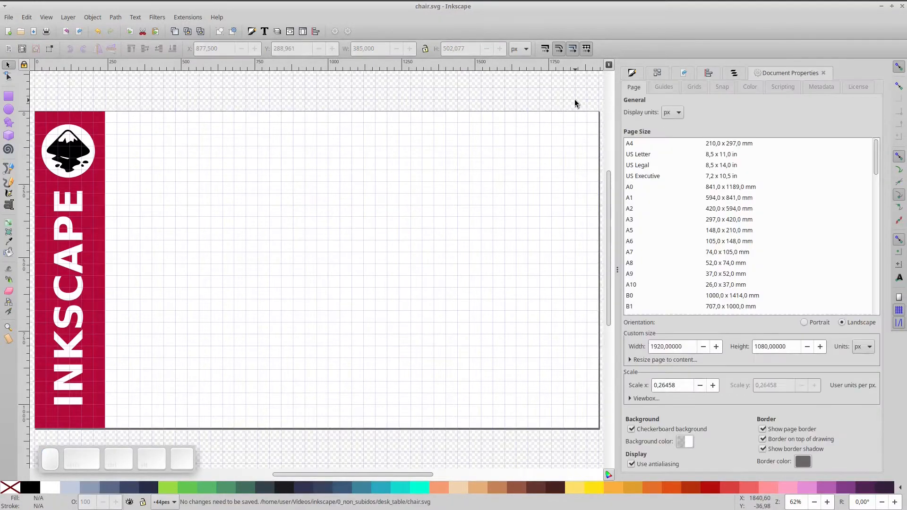
- In chair.svg, draw a dark brown 280 × 360 px rectangle with a black outline and sharp corners in the page's right half
click(7, 97)
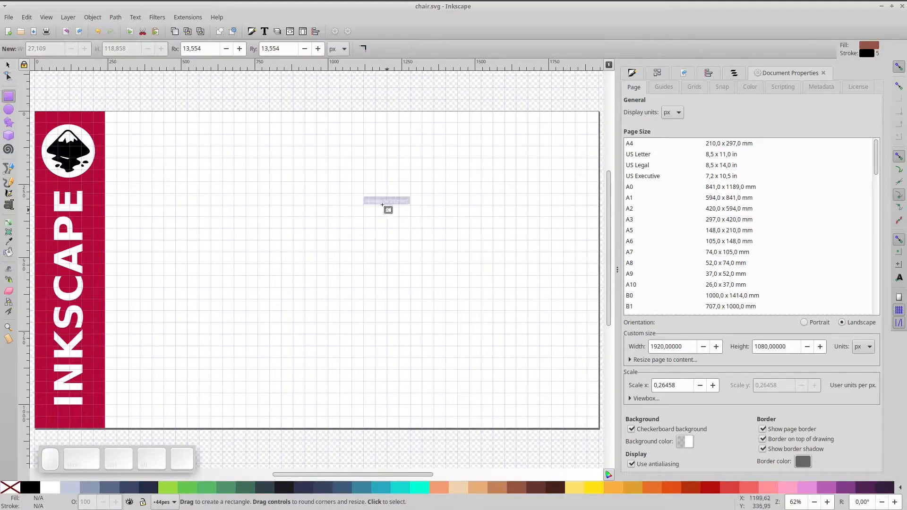
drag(376, 170, 457, 275)
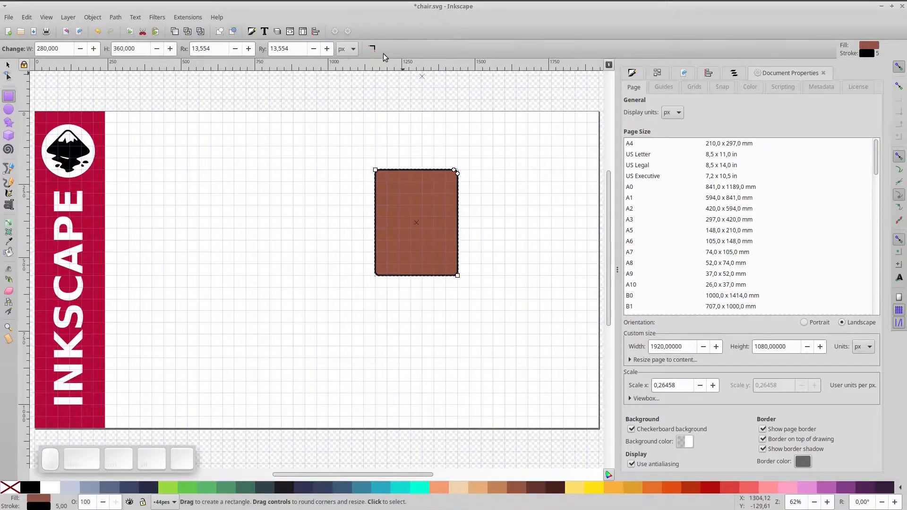
click(9, 66)
key(r)
click(8, 64)
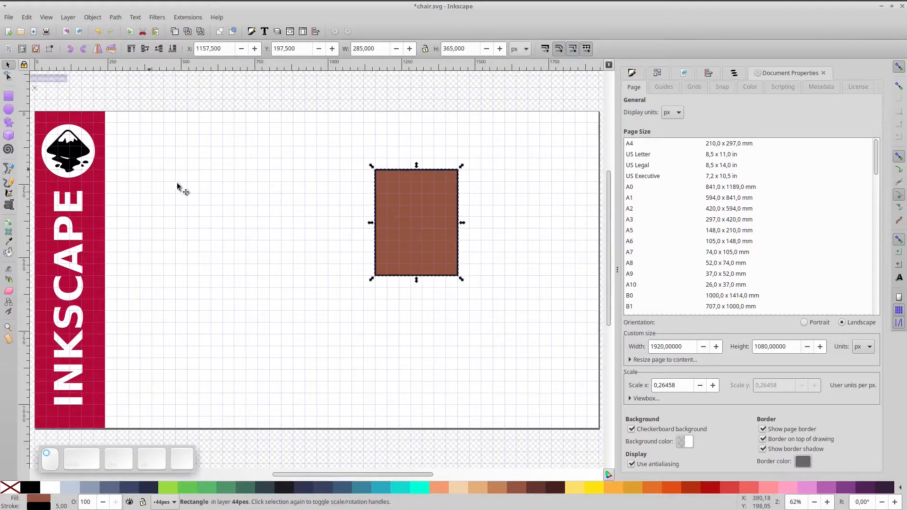
- Draw four 40 × 280 px chair legs: three below the backrest and one well to its left, all ending level
key(r)
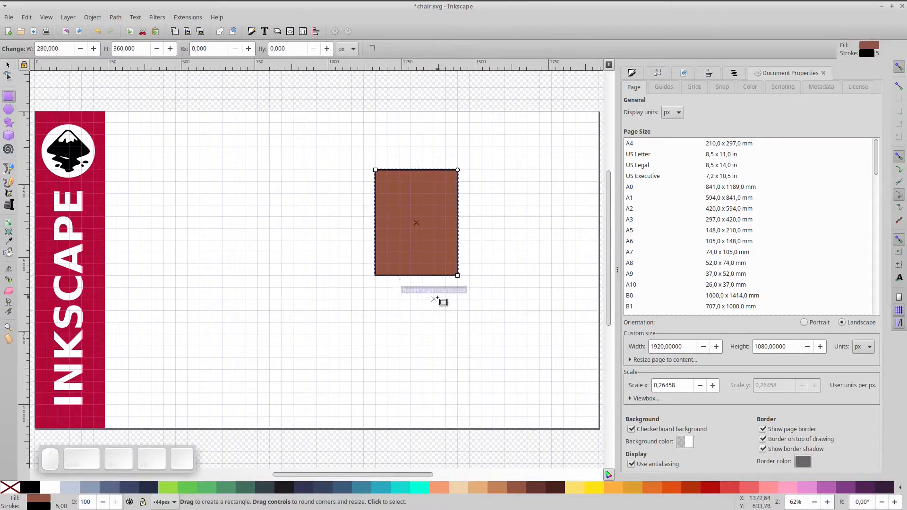
drag(446, 265, 455, 345)
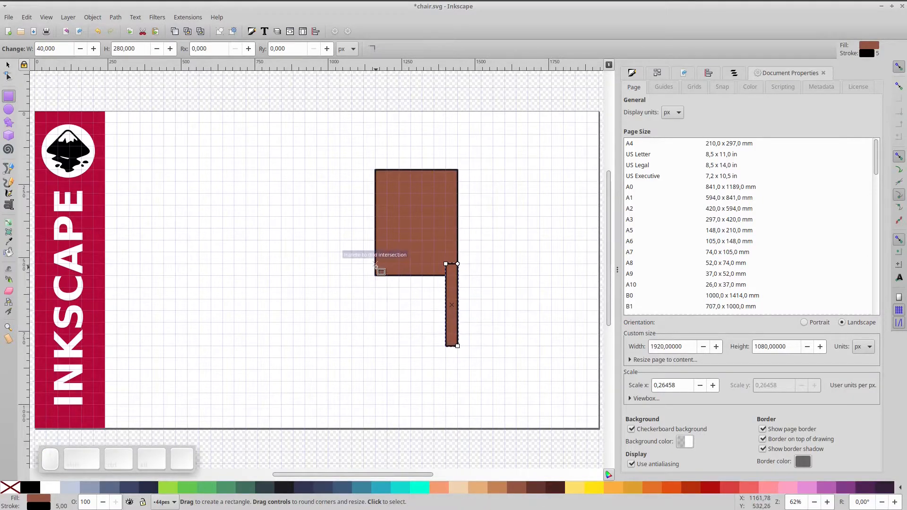
drag(377, 273, 387, 346)
drag(399, 264, 410, 346)
drag(318, 263, 329, 346)
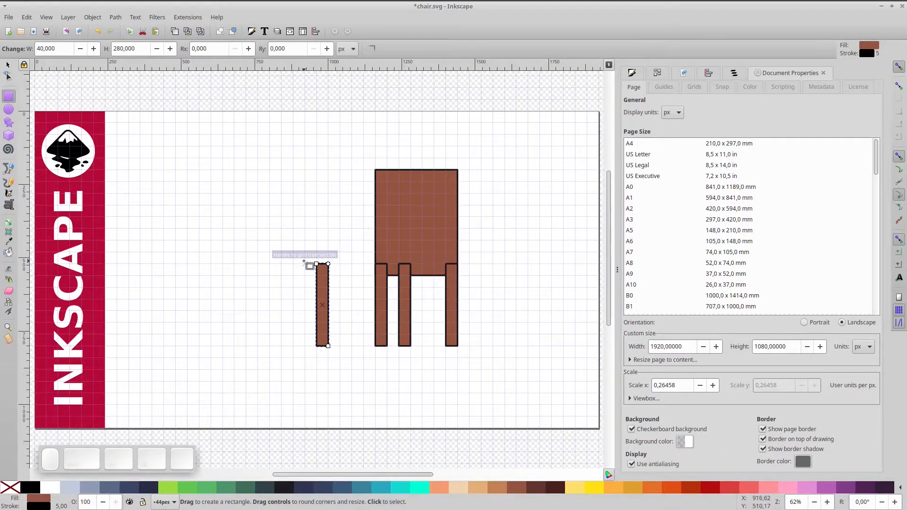
- Draw a 520 × 40 px seat board across the legs, a 400 × 40 px cushion above it and a 40 × 320 px post along the backrest's right edge
drag(305, 263, 458, 278)
drag(316, 252, 433, 264)
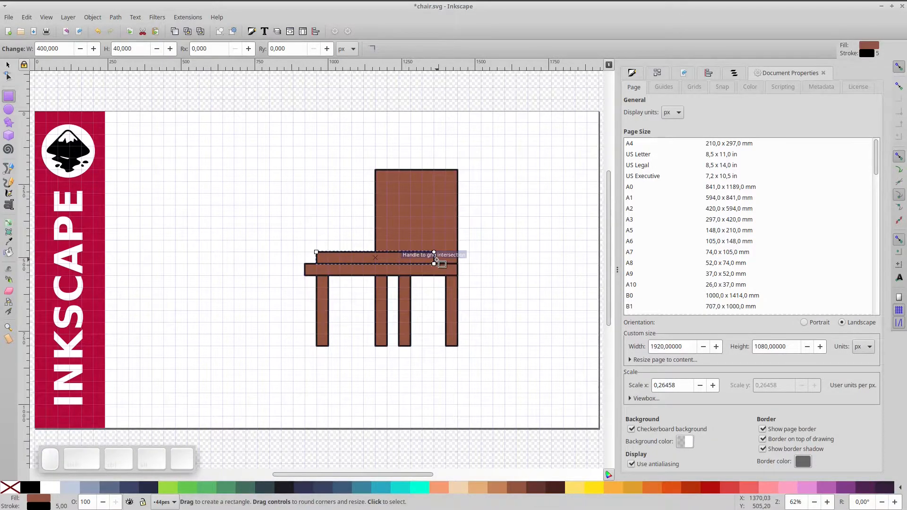
drag(447, 170, 457, 263)
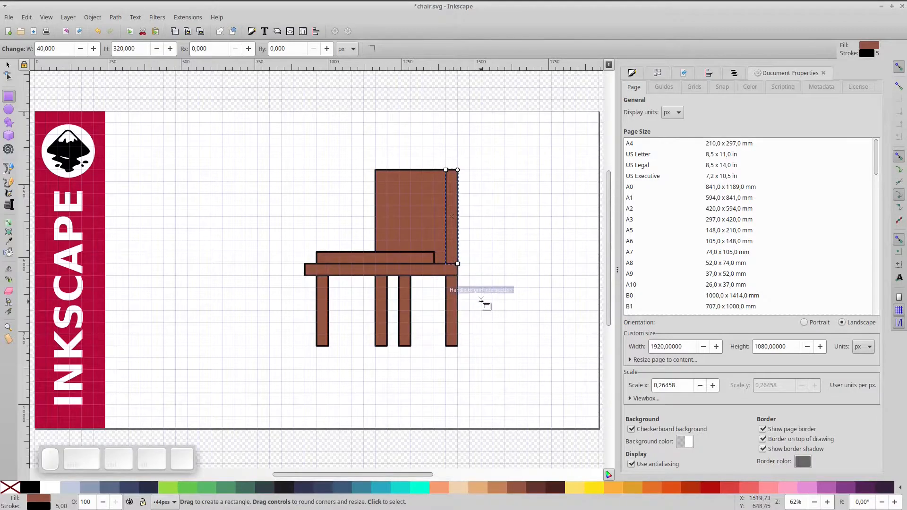
- Fill the cushion rectangle above the seat with teal blue and fully round its ends
scroll(436, 300, up, 1)
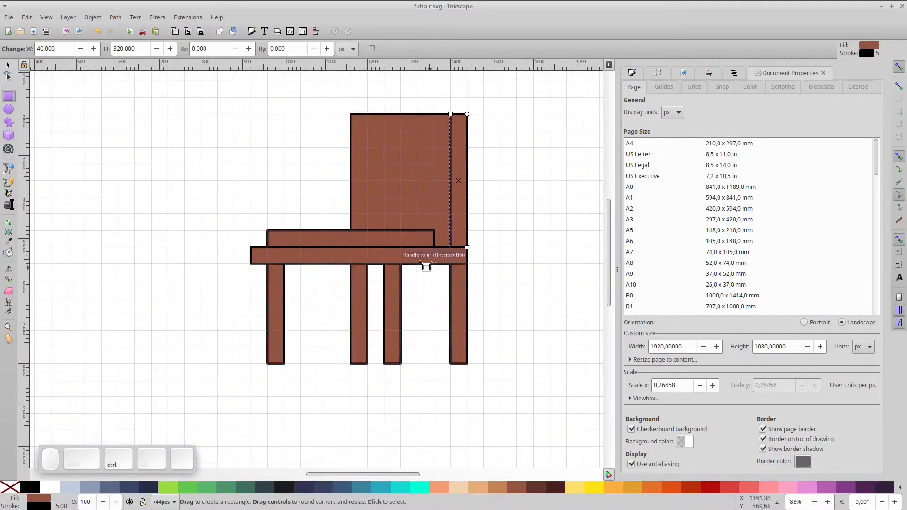
click(349, 236)
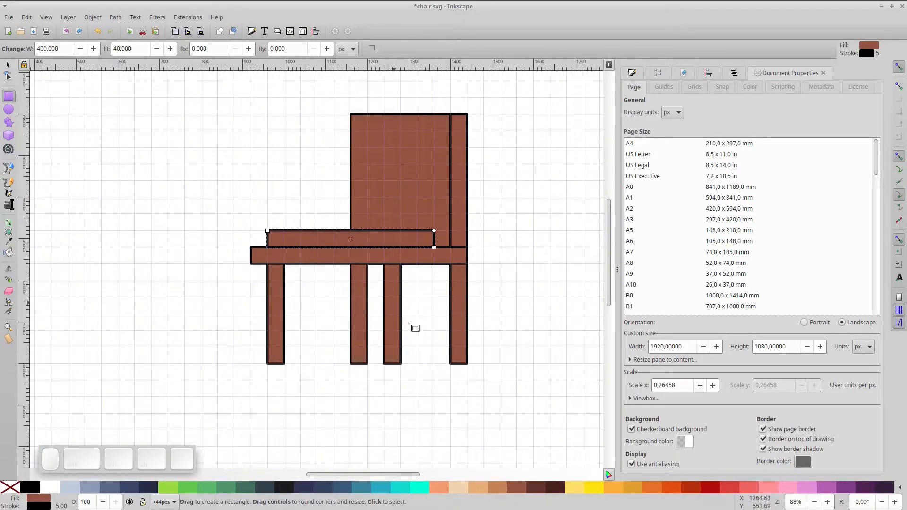
click(409, 490)
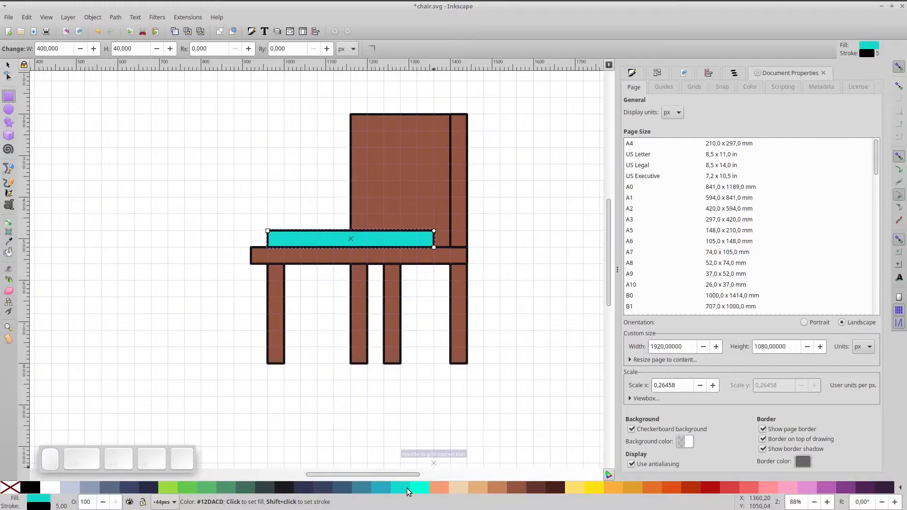
click(374, 491)
drag(432, 231, 437, 268)
- Move the cushion down slightly so it overlaps the seat board, and raise the seat board in front of everything
key(s)
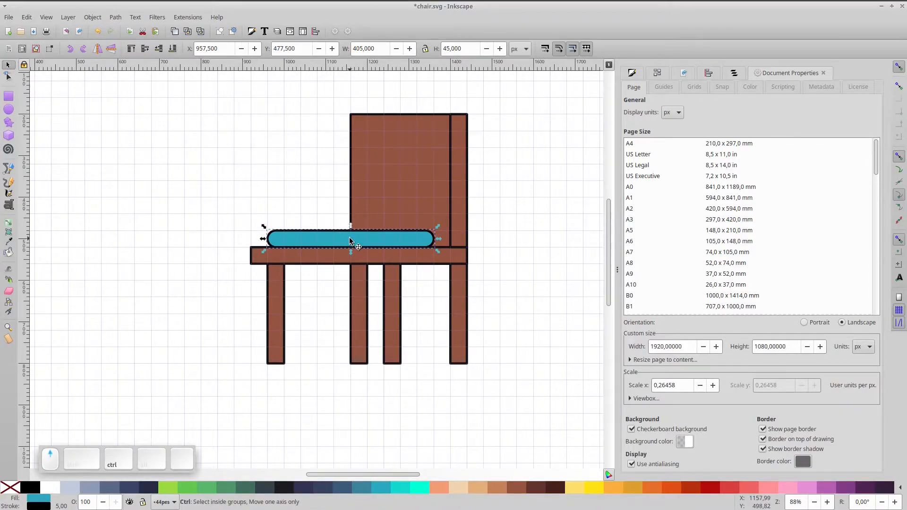
drag(350, 240, 352, 247)
click(255, 256)
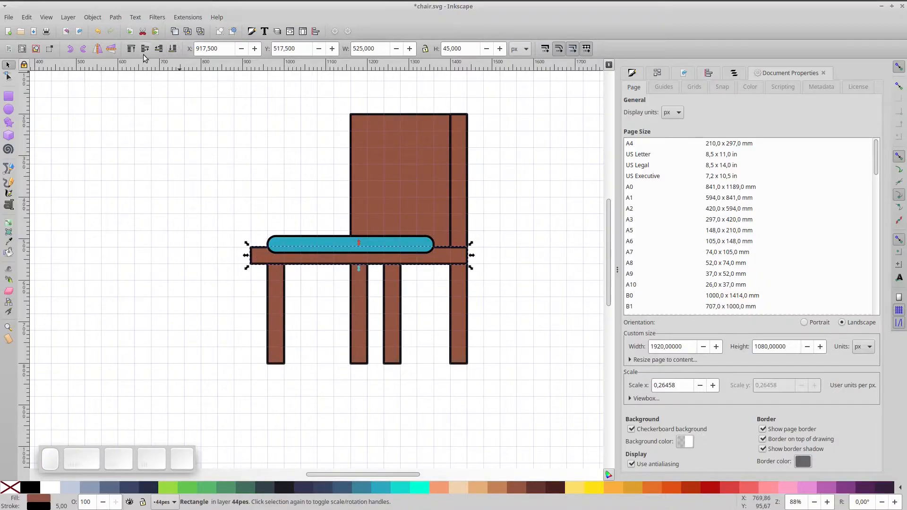
click(132, 48)
- Fill the two rightmost legs, the backrest's right post and the seat board with light tan
scroll(227, 212, right, 2)
scroll(228, 212, up, 1)
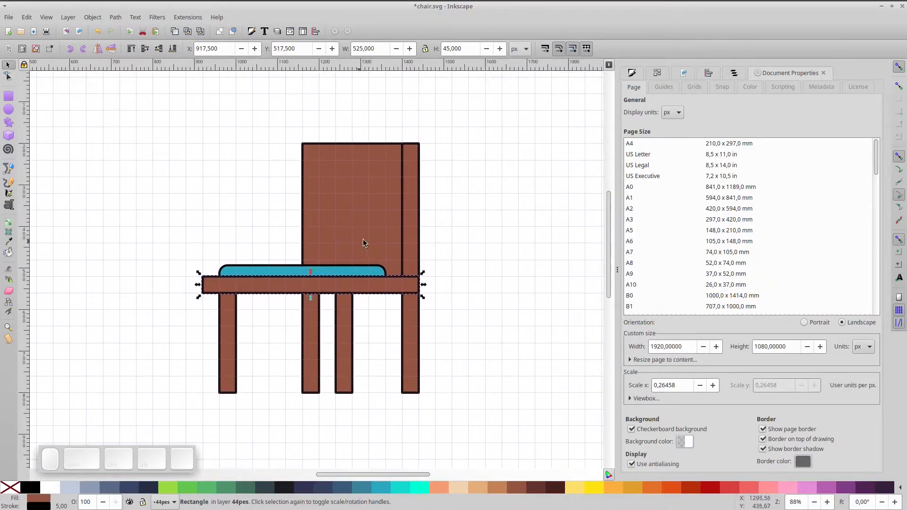
click(415, 318)
shift+click(351, 329)
shift+click(410, 239)
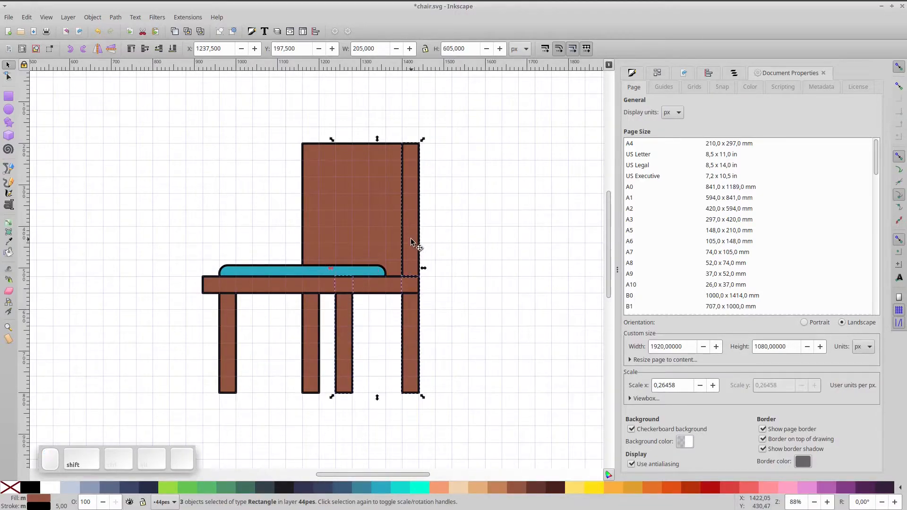
click(481, 487)
click(368, 288)
click(478, 491)
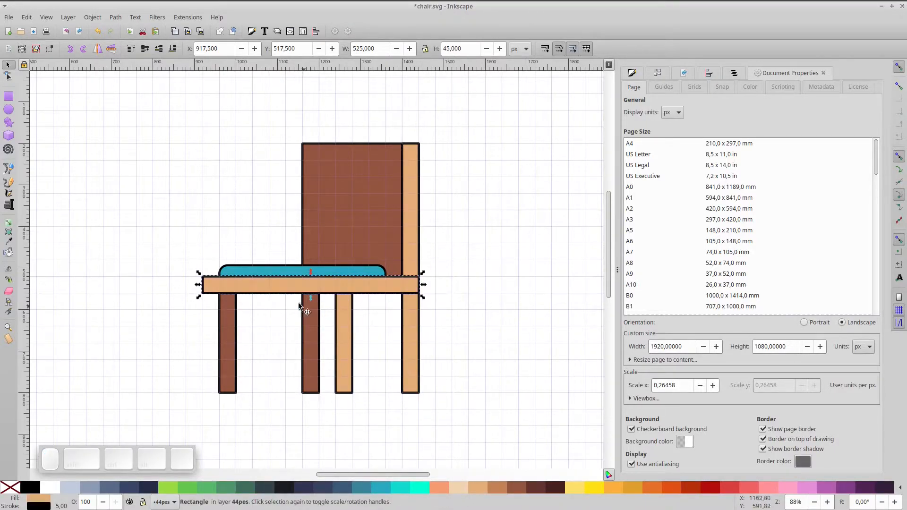
- Duplicate the seat board, shorten the copy to 320 px from its right end, and fill it and the leftmost leg with medium brown
drag(424, 284, 341, 284)
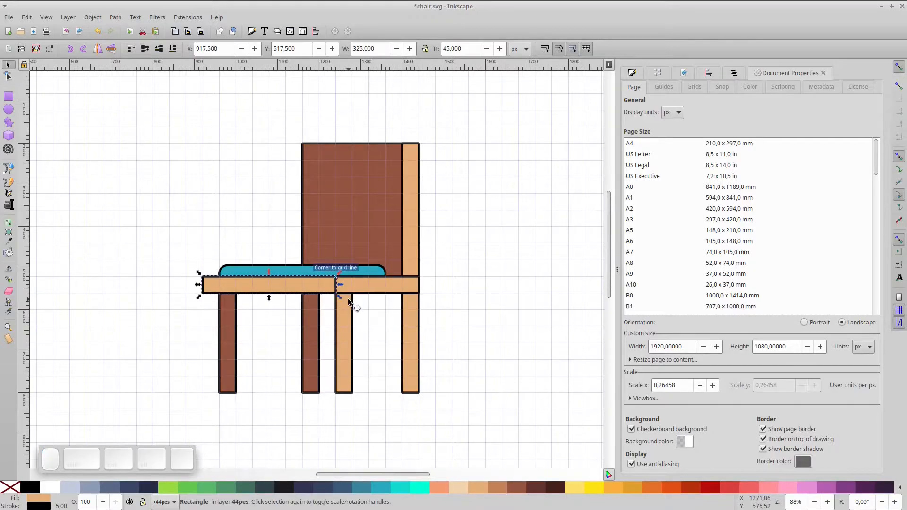
click(495, 486)
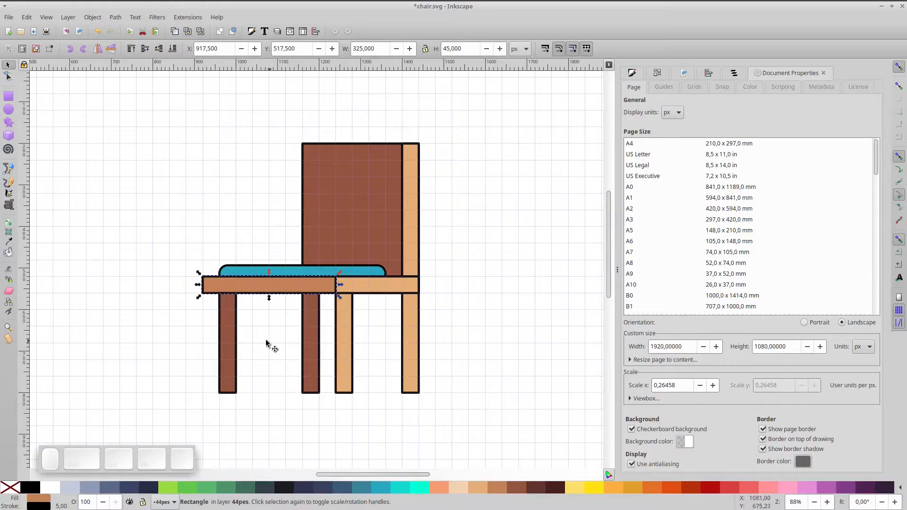
click(231, 322)
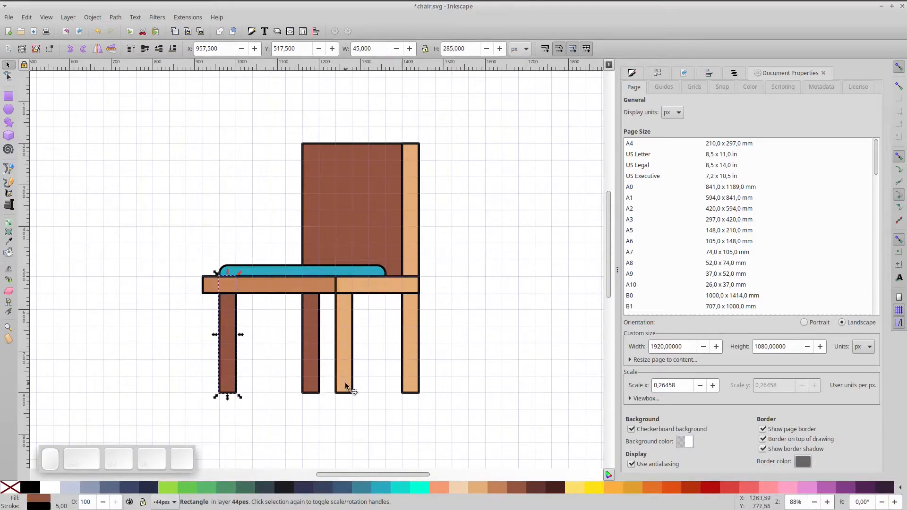
click(494, 485)
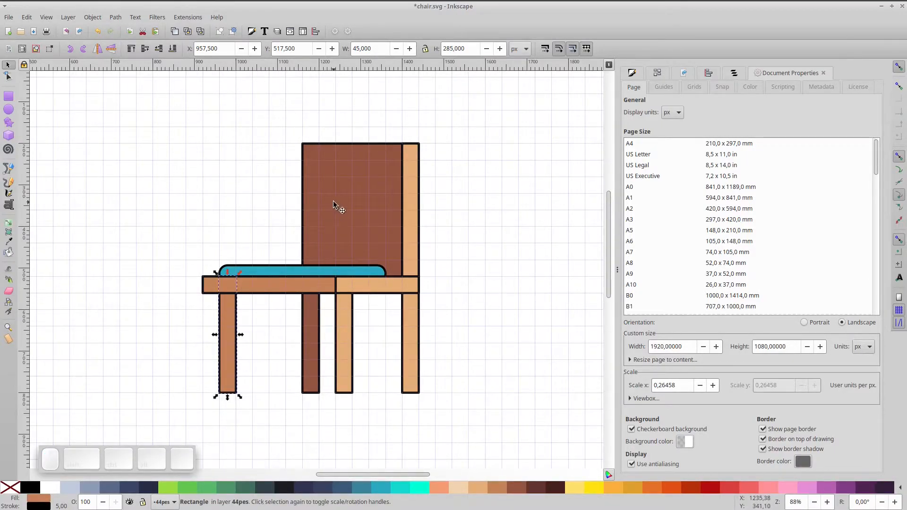
- Cut a 160 × 240 px opening in the backrest's lower middle by subtracting a raised, resized duplicate of the backrest from it
click(344, 196)
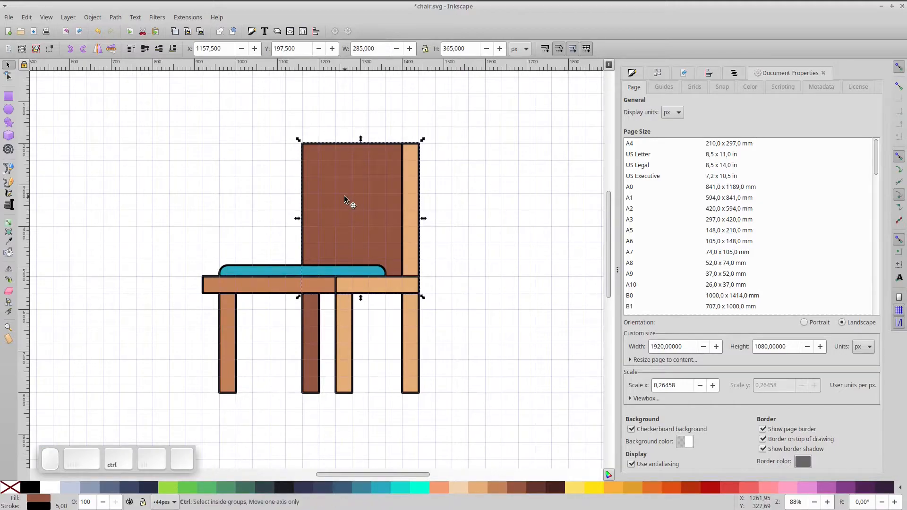
key(Home)
drag(422, 220, 406, 220)
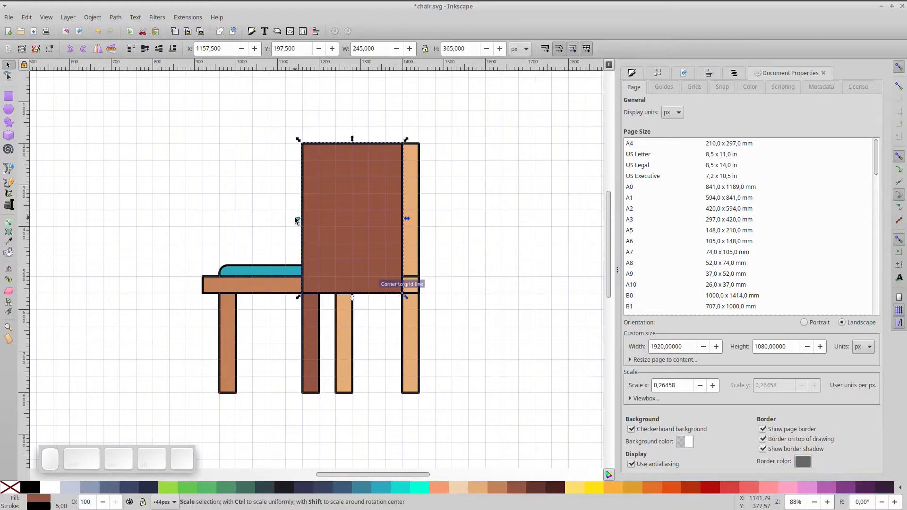
drag(297, 219, 316, 219)
drag(360, 139, 361, 187)
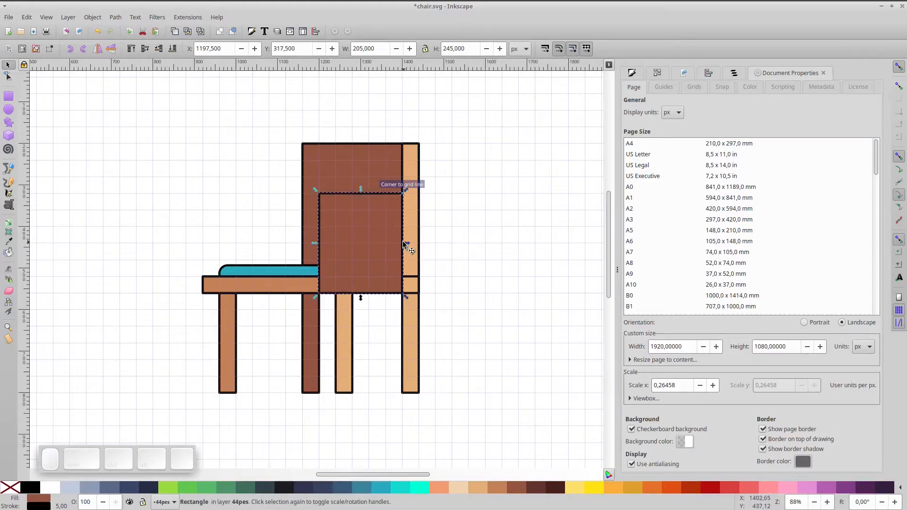
drag(406, 243, 391, 243)
shift+click(368, 171)
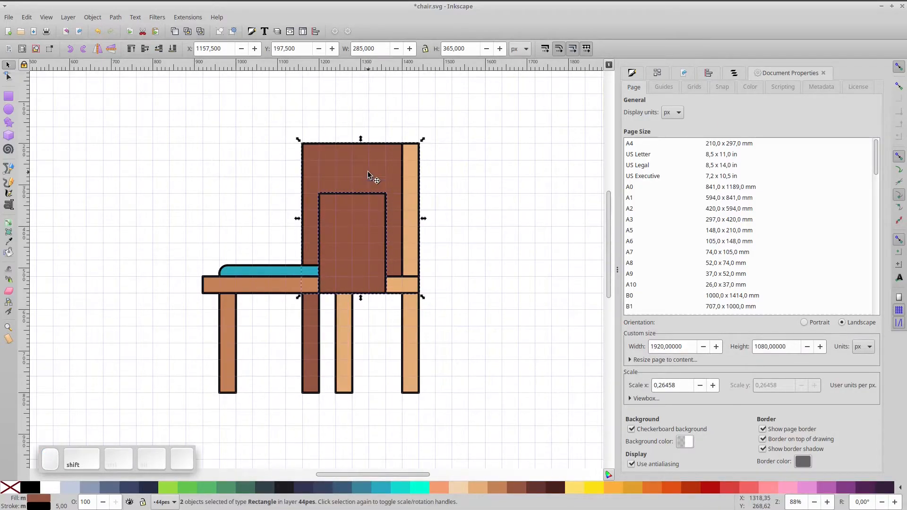
key(ctrl+KP_Subtract)
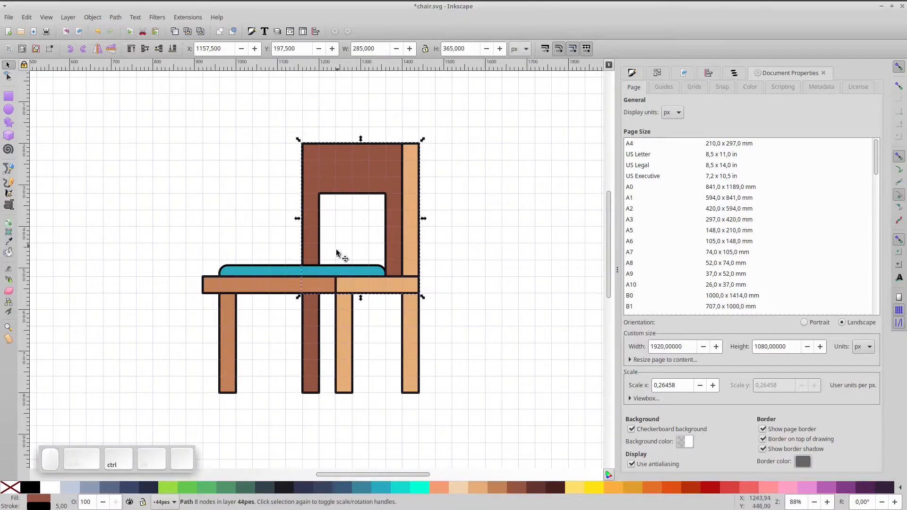
- Duplicate the backrest's right post, lower the copy behind the backrest and leave a thin strip of it showing at the opening's left edge
click(404, 230)
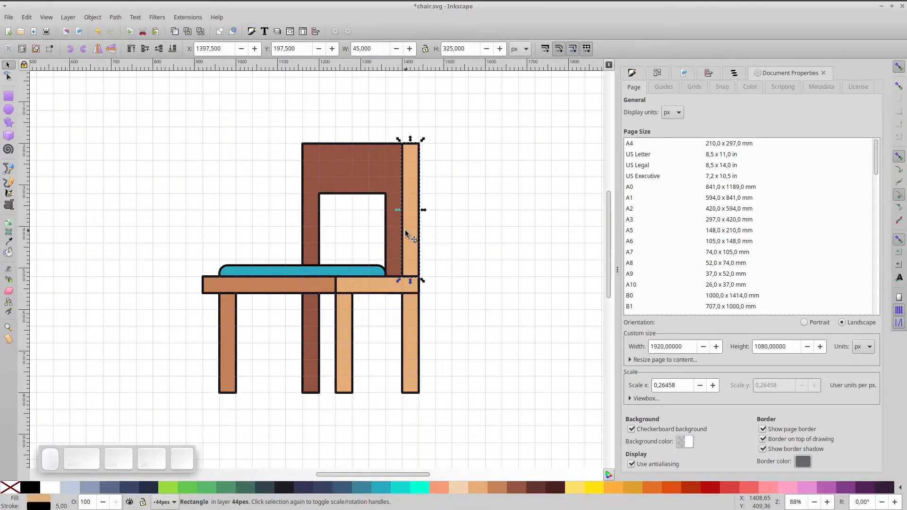
key(ctrl+d)
drag(414, 231, 326, 235)
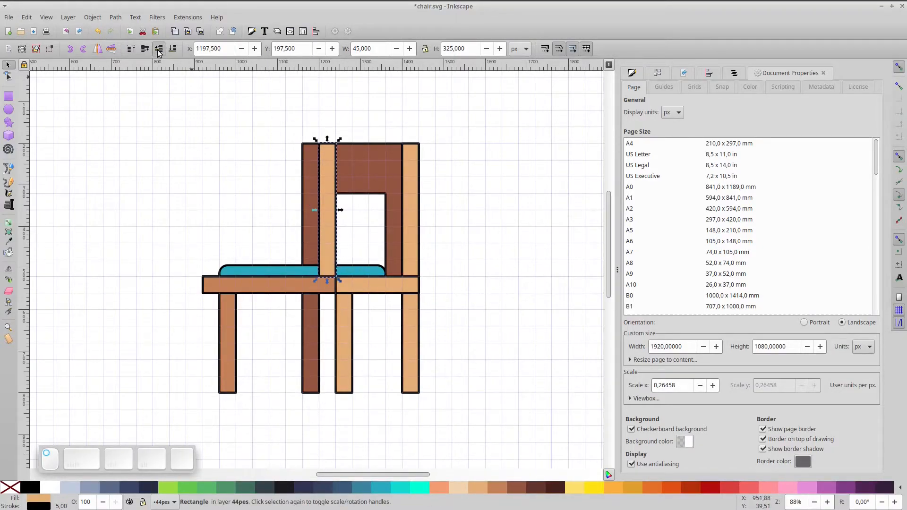
click(158, 51)
click(159, 51)
click(158, 51)
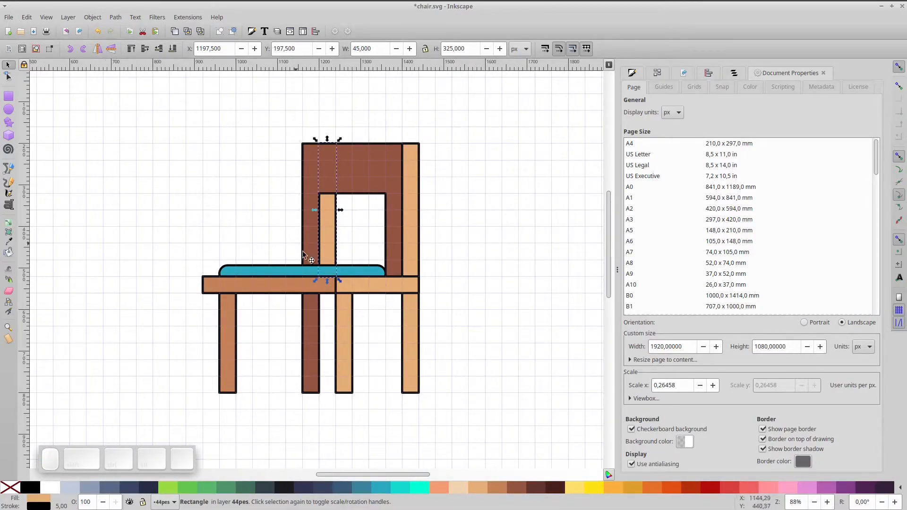
drag(328, 244, 316, 244)
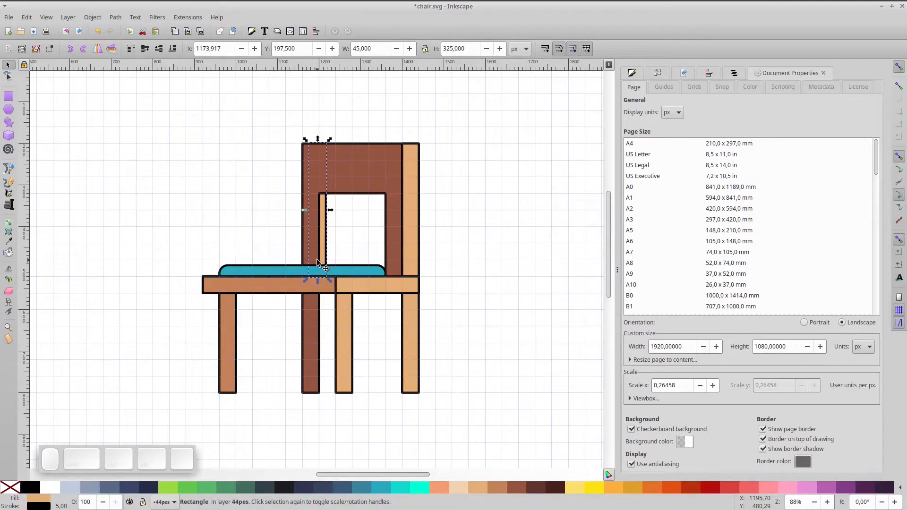
- Fill the backrest with medium brown and the thin strip inside its opening with dark brown
click(362, 179)
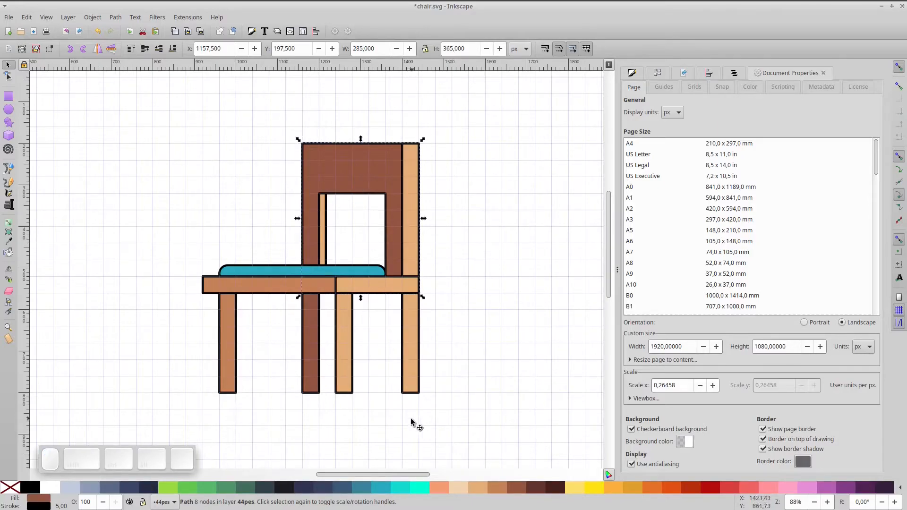
click(325, 237)
click(518, 487)
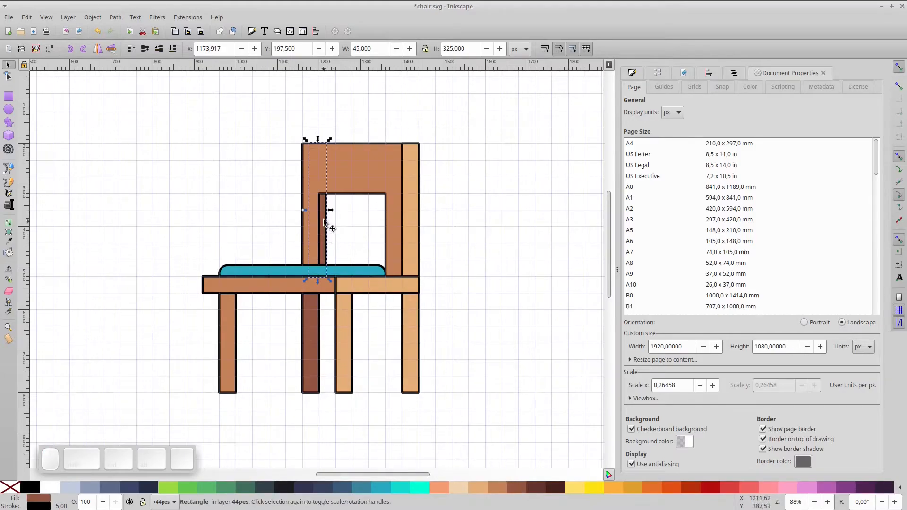
- Shorten the medium brown seat board to about 200 px from its left end and trim the light tan board behind it the same way
ctrl+scroll(333, 313, up, 1)
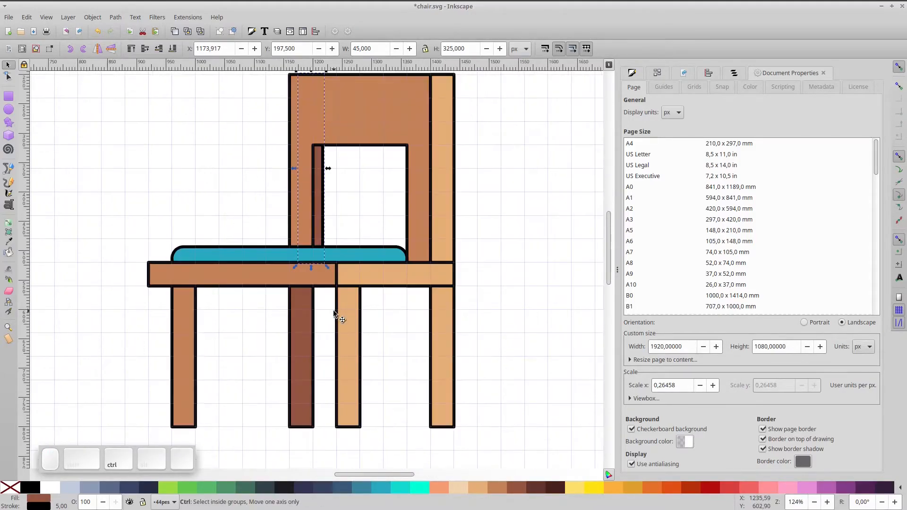
ctrl+scroll(307, 293, up, 1)
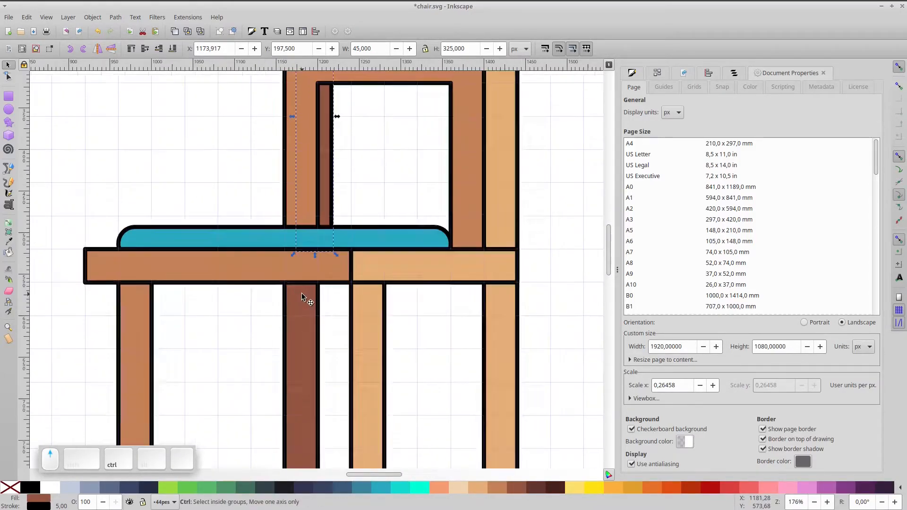
double_click(163, 271)
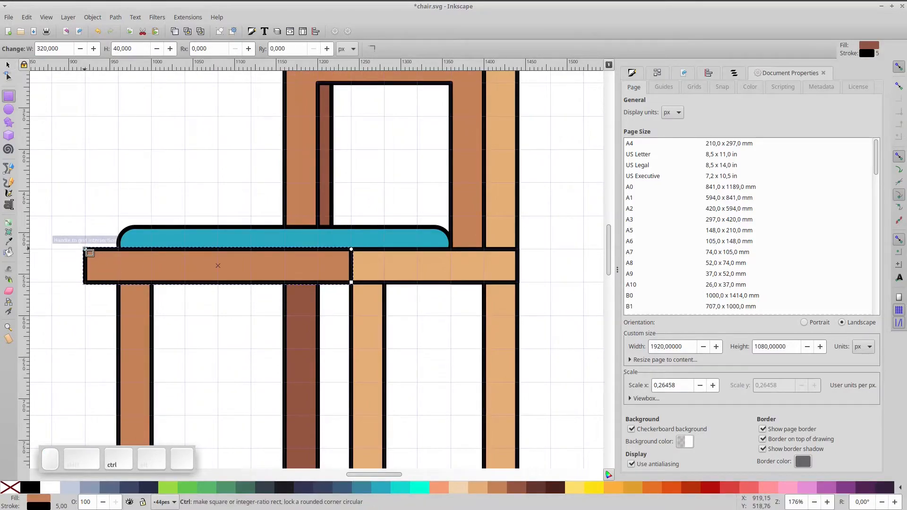
drag(90, 258, 184, 254)
click(151, 260)
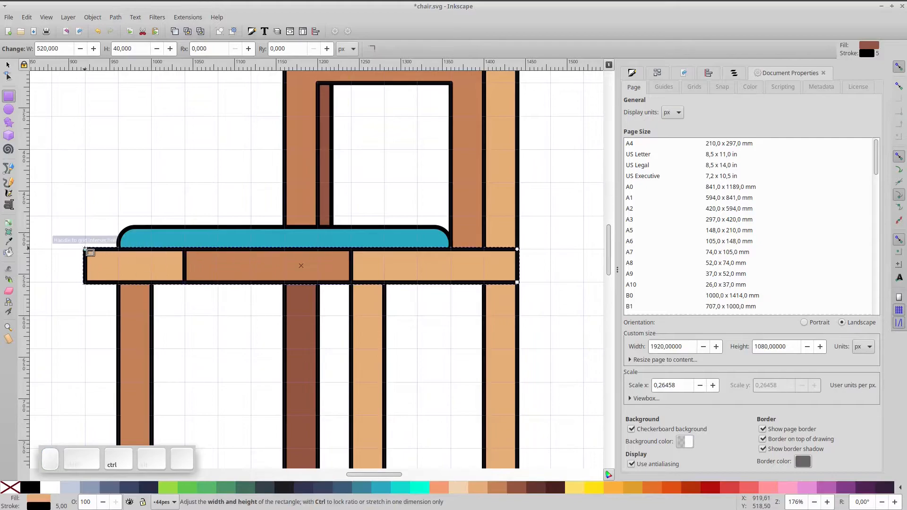
drag(86, 250, 351, 252)
- Shorten the blue cushion from its left end to about 312 px overall width so it fits the shortened seat
click(137, 289)
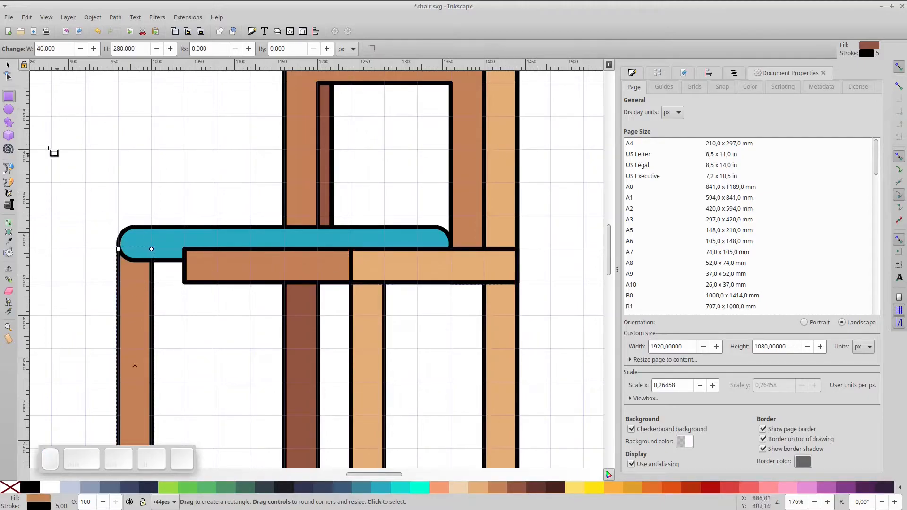
click(139, 233)
drag(119, 227, 194, 223)
- Move the leftmost leg right until it lines up with the left end of the shortened seat
key(s)
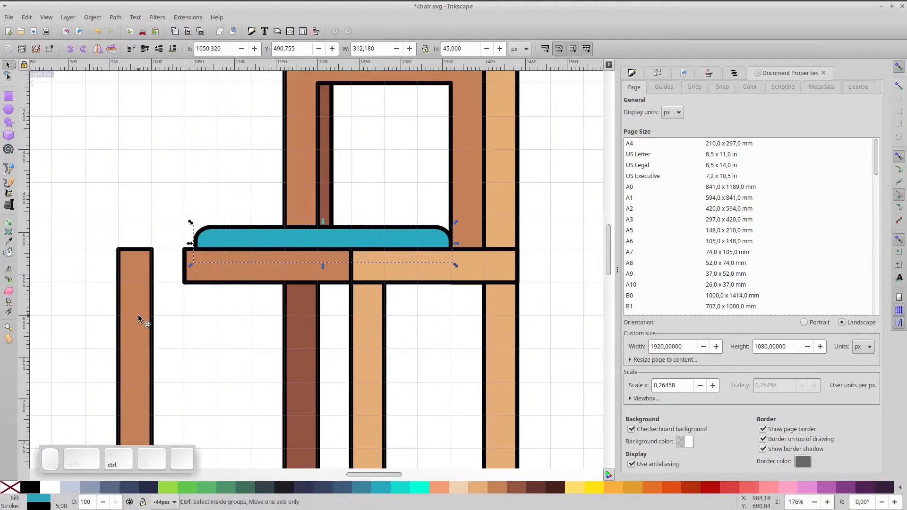
click(138, 315)
drag(131, 320, 205, 326)
scroll(313, 322, down, 2)
key(space)
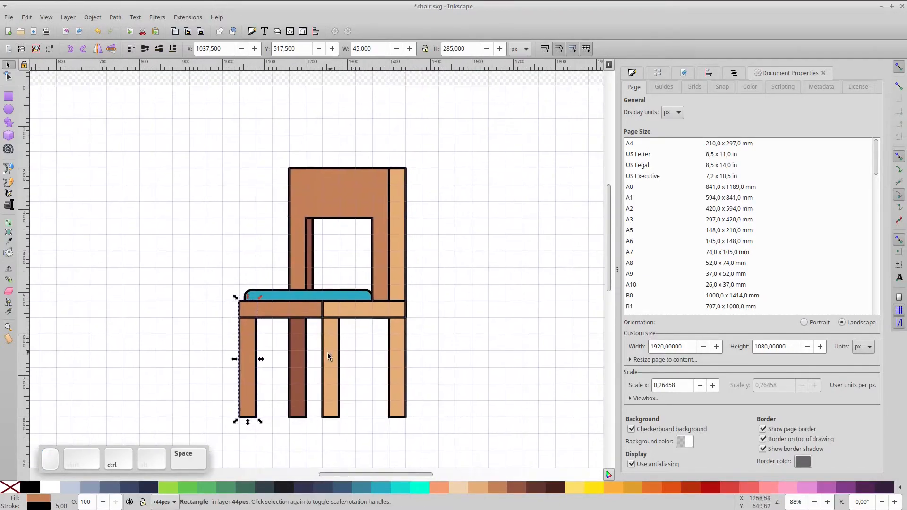
- Shorten all four chair legs together from their lower ends to about 205 px overall height
shift+click(302, 354)
shift+click(336, 362)
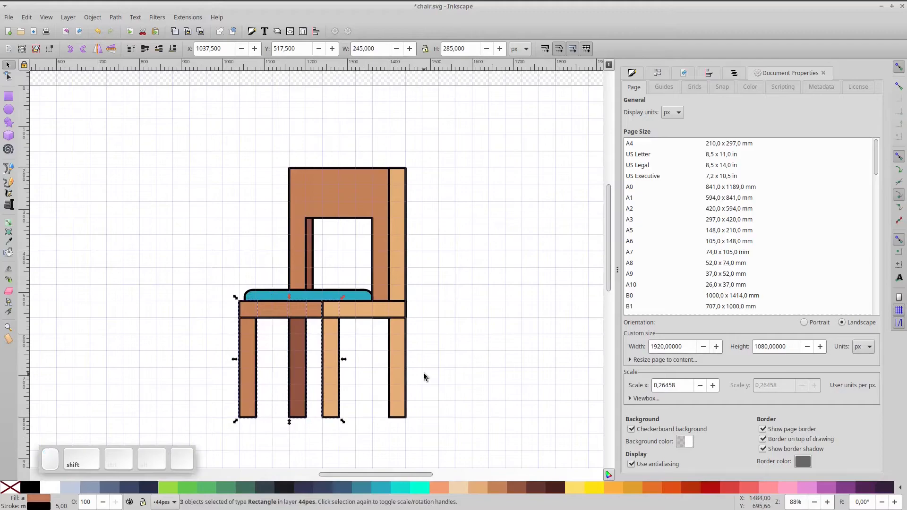
shift+click(403, 365)
drag(322, 422, 320, 394)
click(416, 362)
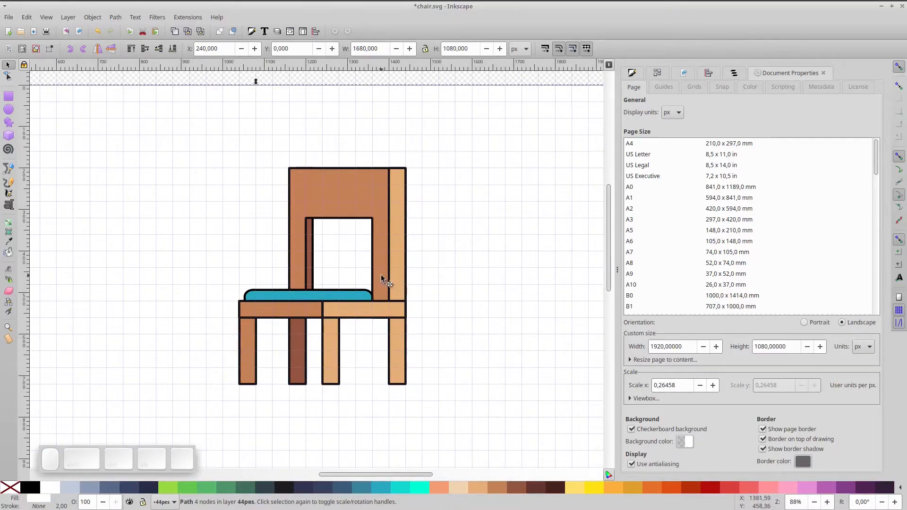
- Shift the blue cushion slightly right along the seat to about X 1063 px, keeping it on the same level
scroll(373, 282, up, 2)
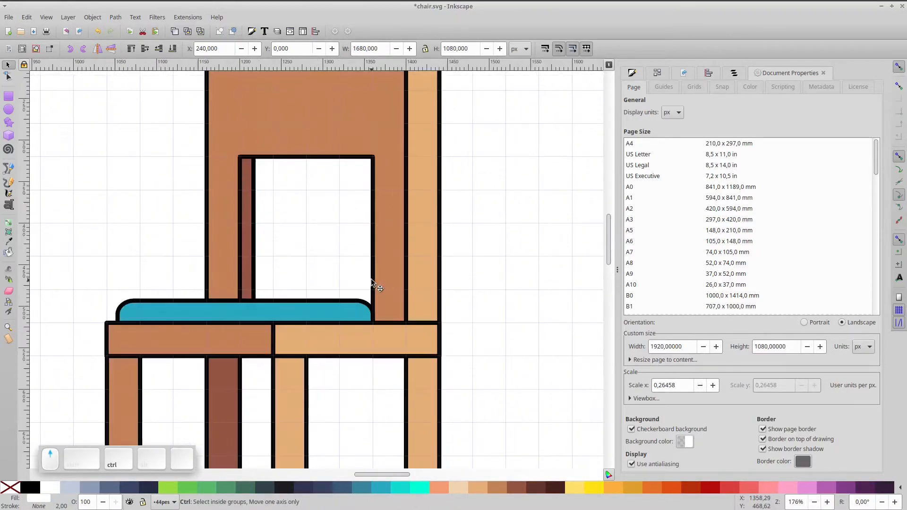
click(272, 319)
drag(263, 315, 267, 313)
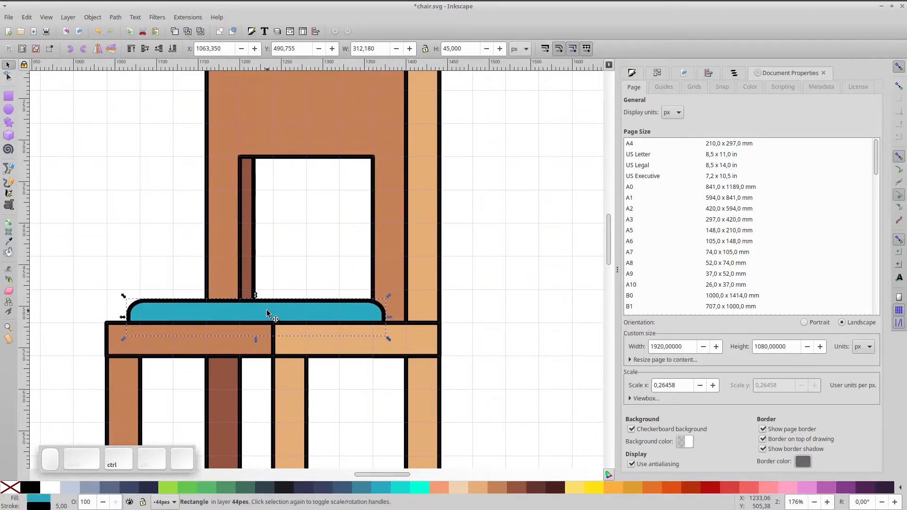
scroll(313, 259, down, 2)
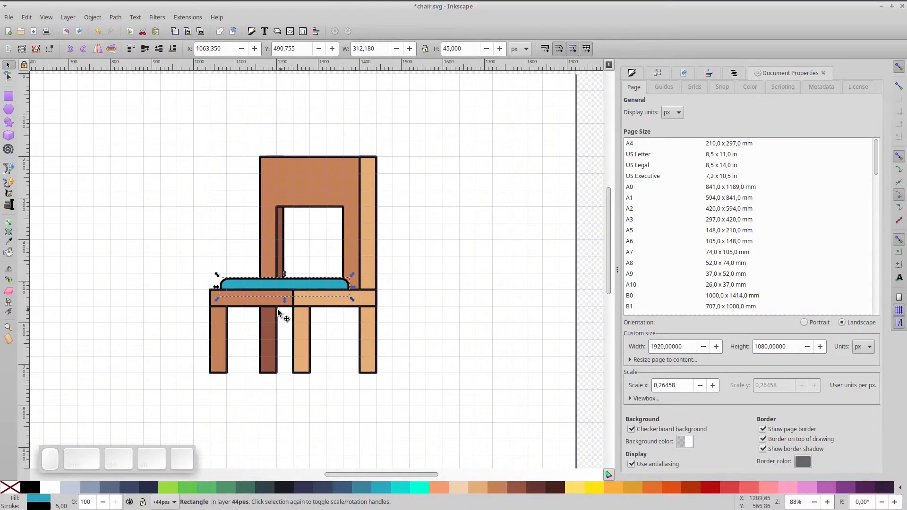
click(266, 319)
scroll(269, 329, up, 2)
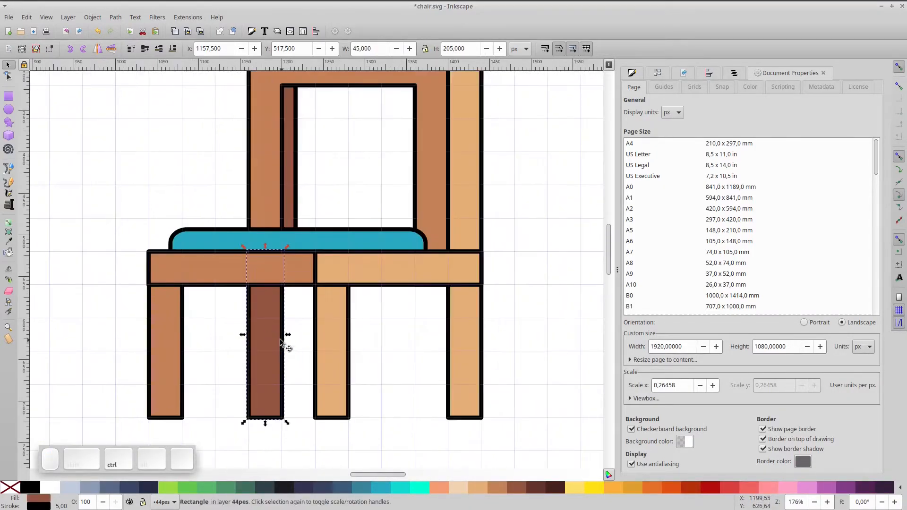
mouse_move(267, 330)
mouse_down()
mouse_move(279, 331)
mouse_move(272, 331)
mouse_up()
key(ctrl+z)
key(ctrl+shift+z)
click(173, 160)
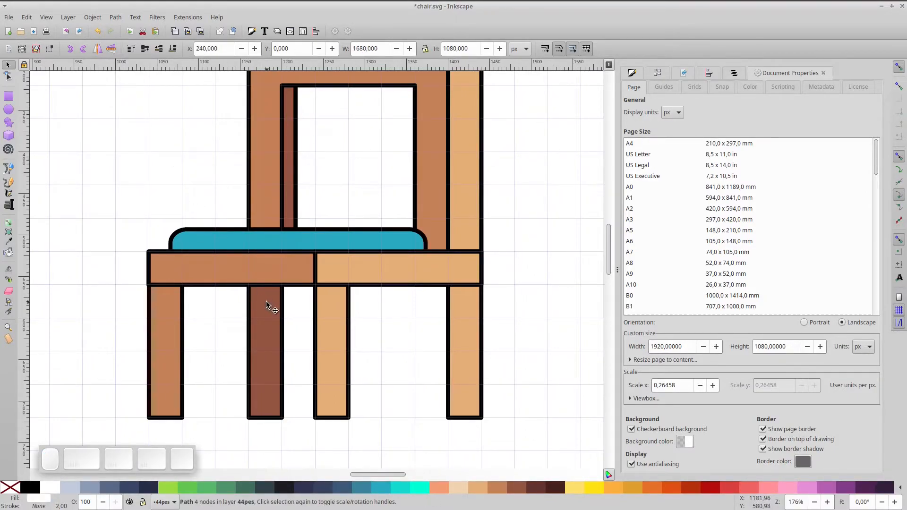
- Draw a crossbar about 166 × 40 px with 20 px corner radii, overlapping both light tan legs
click(331, 337)
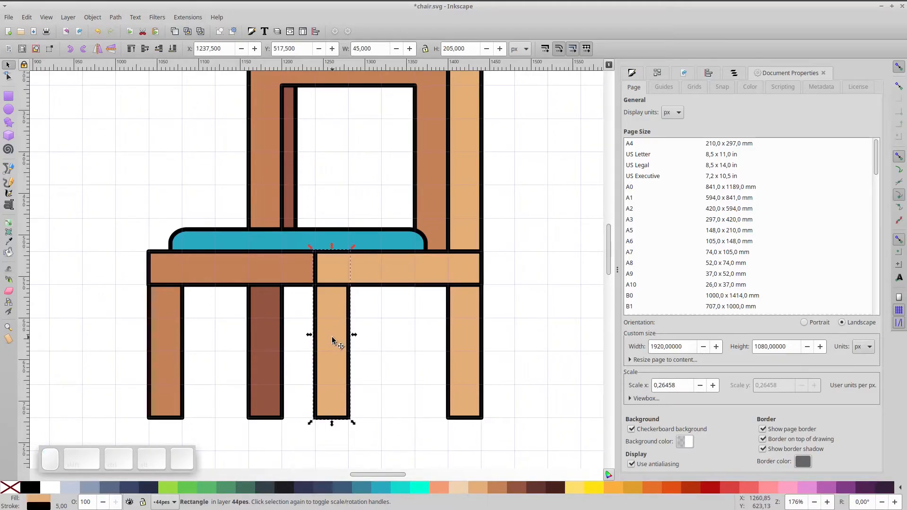
click(9, 96)
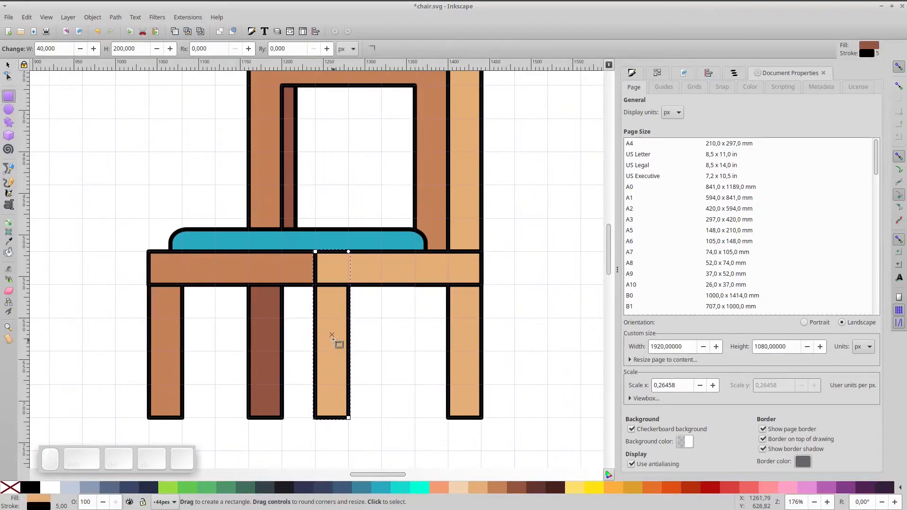
drag(346, 319, 467, 350)
drag(466, 319, 477, 395)
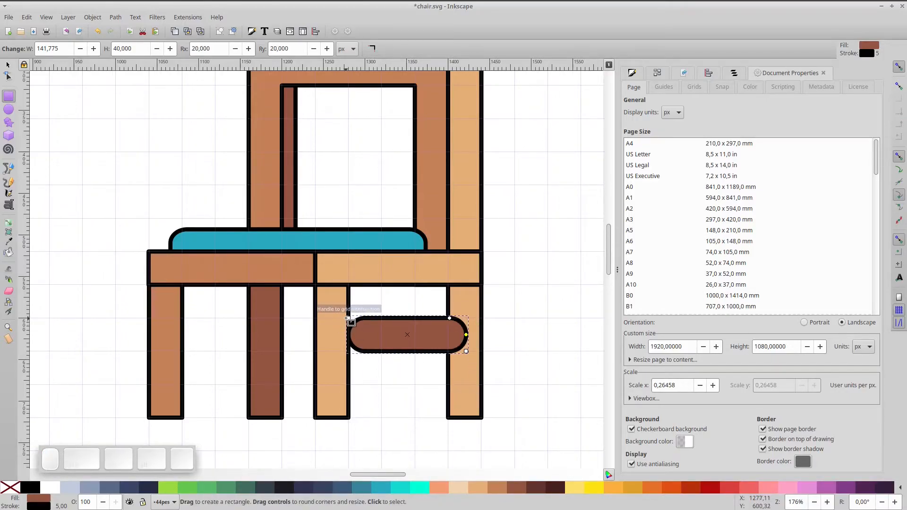
drag(348, 318, 327, 318)
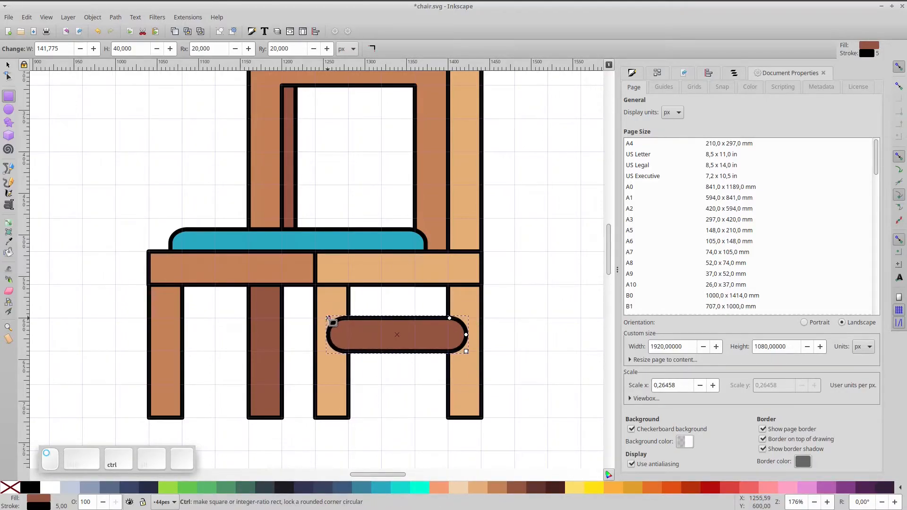
- Lower the crossbar behind the inner light tan leg and fill it with medium brown
click(7, 65)
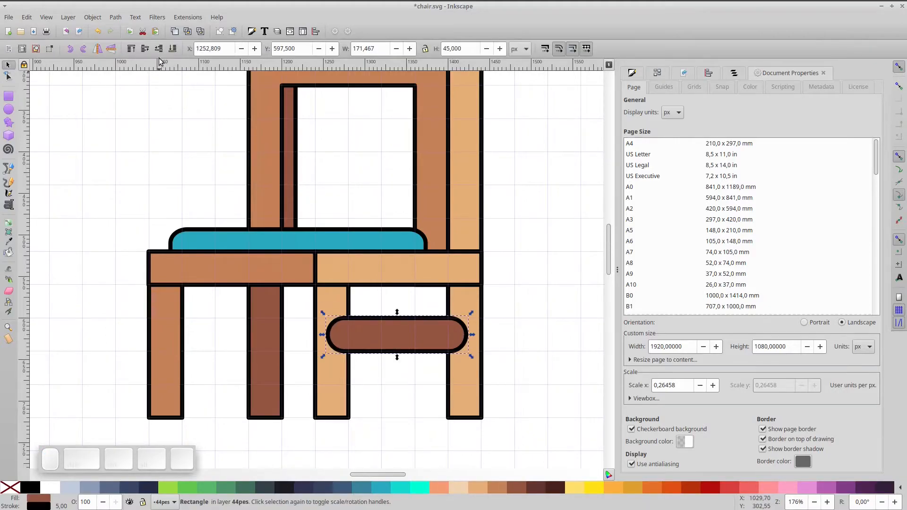
click(159, 49)
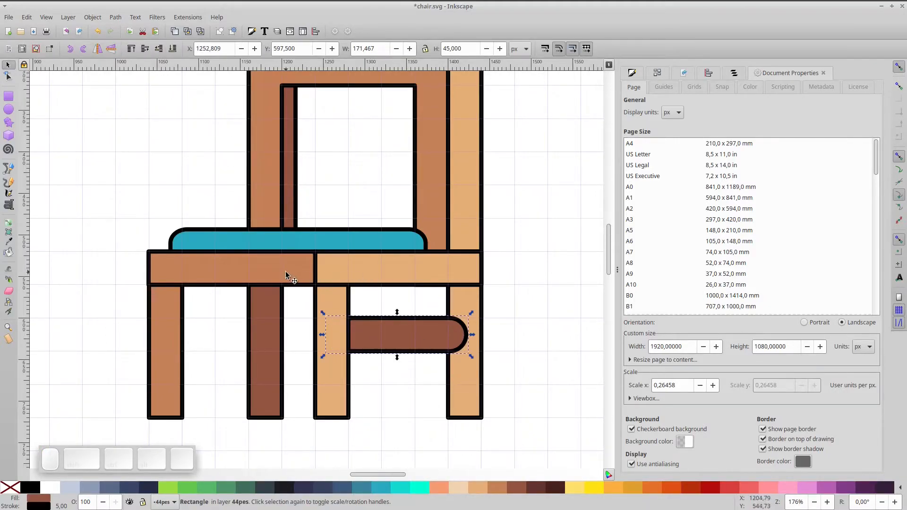
click(493, 488)
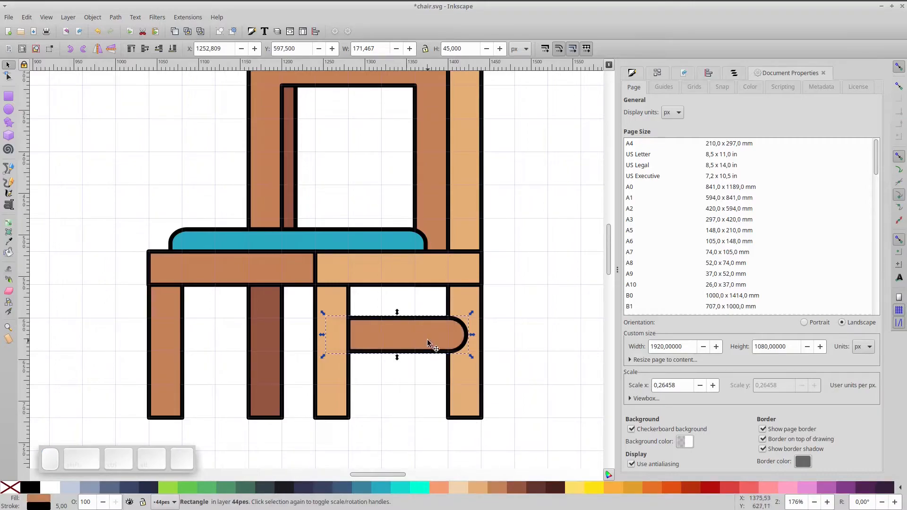
- Thin the crossbar from its upper edge to about 21 px high and make its rounded ends circular again
scroll(441, 323, up, 1)
key(r)
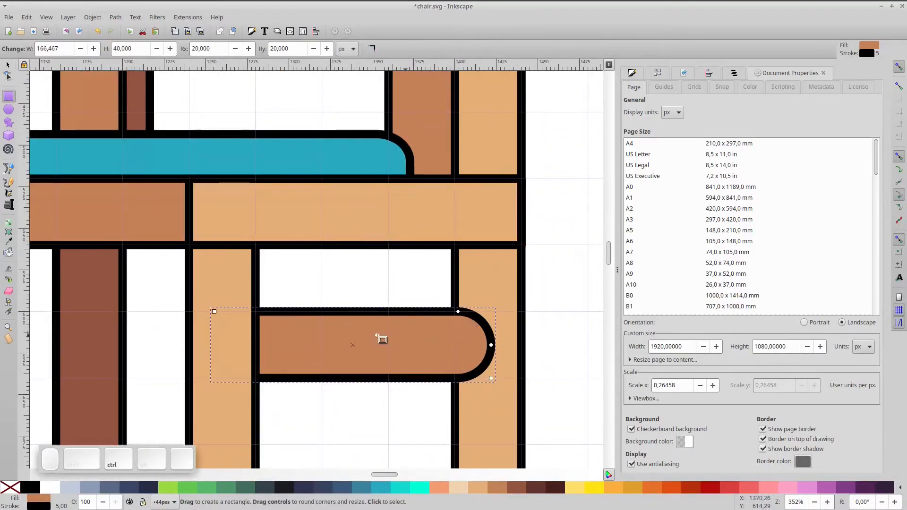
drag(214, 312, 214, 343)
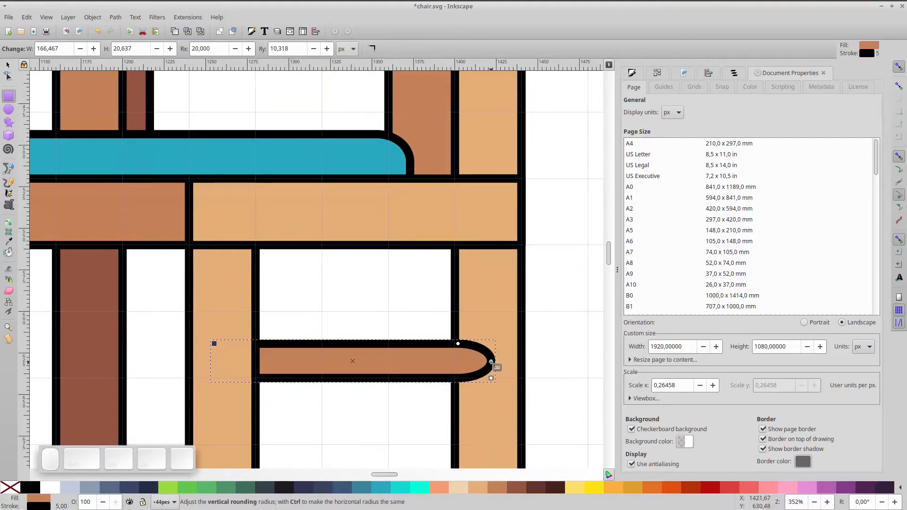
ctrl+click(491, 361)
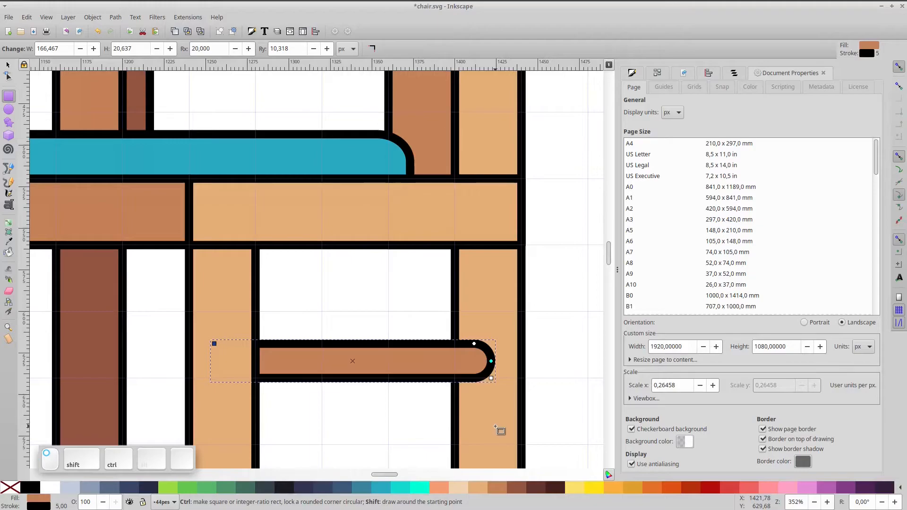
click(8, 65)
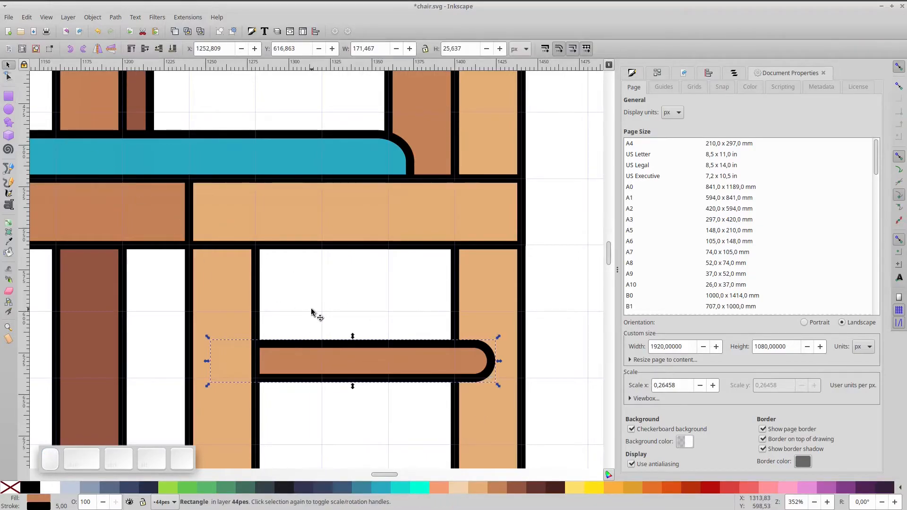
- Duplicate the crossbar and place the copy at the same height across the medium brown and dark brown legs
key(Home)
ctrl+scroll(340, 358, down, 1)
drag(340, 356, 221, 335)
- Shorten the copied crossbar from its left end to about 131 px overall width and lower it behind the medium brown leg
key(r)
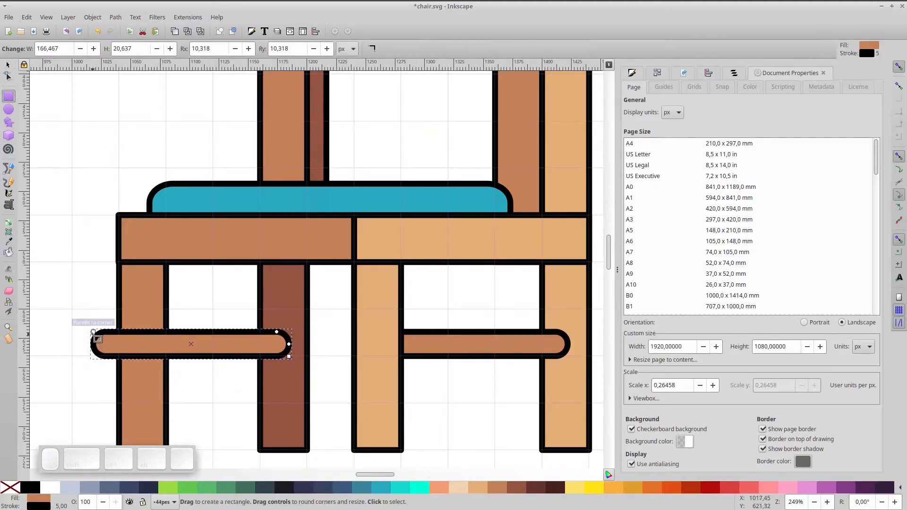
ctrl+drag(93, 332, 139, 332)
key(s)
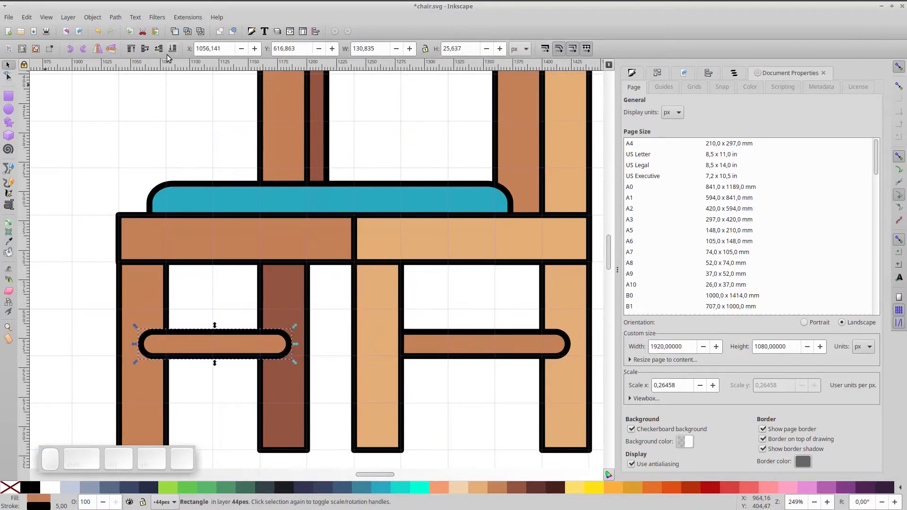
click(159, 49)
click(194, 217)
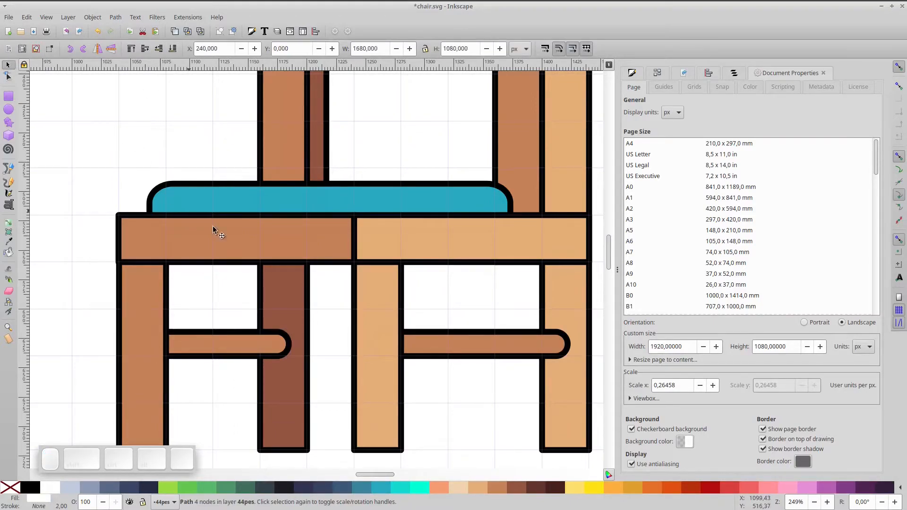
- Select all the chair parts and group them
ctrl+scroll(334, 293, down, 5)
shift+drag(272, 193, 437, 371)
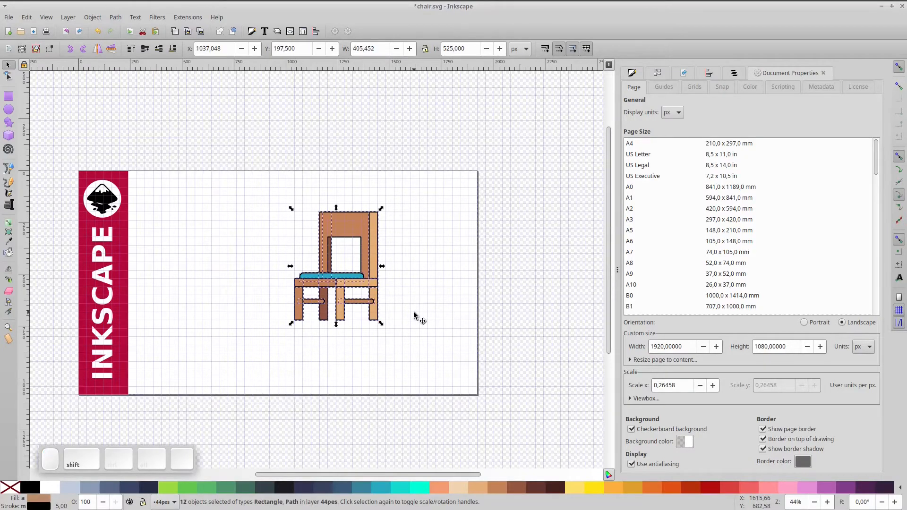
key(ctrl+g)
- Center the grouped chair horizontally and vertically on the white background, aligning relative to the last selected object
shift+click(424, 279)
click(709, 72)
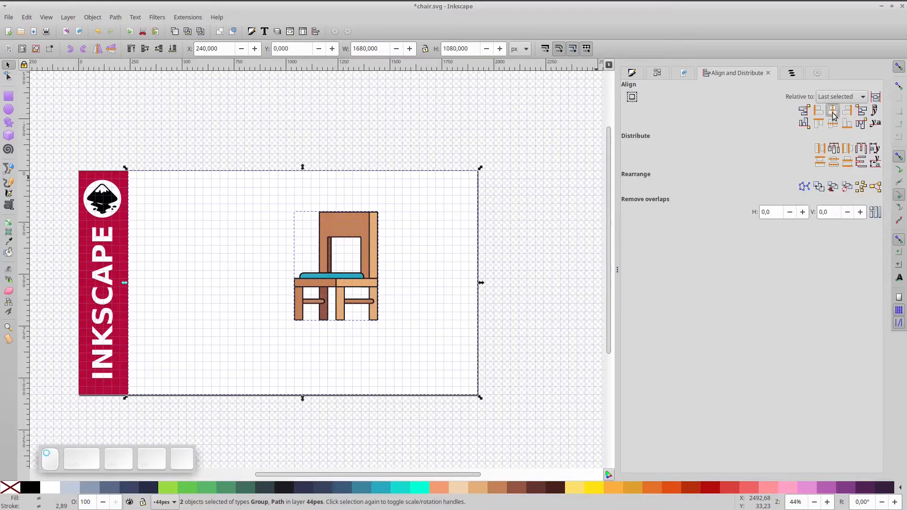
click(832, 110)
click(833, 123)
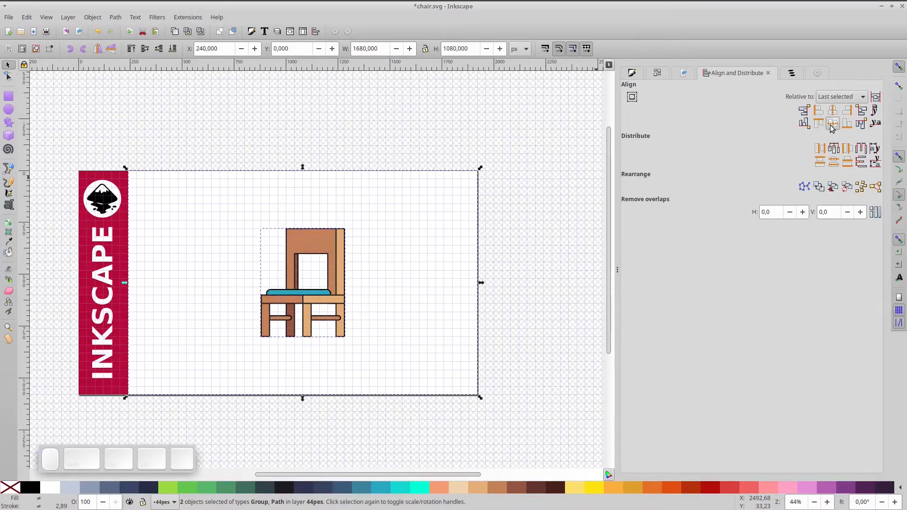
key(5)
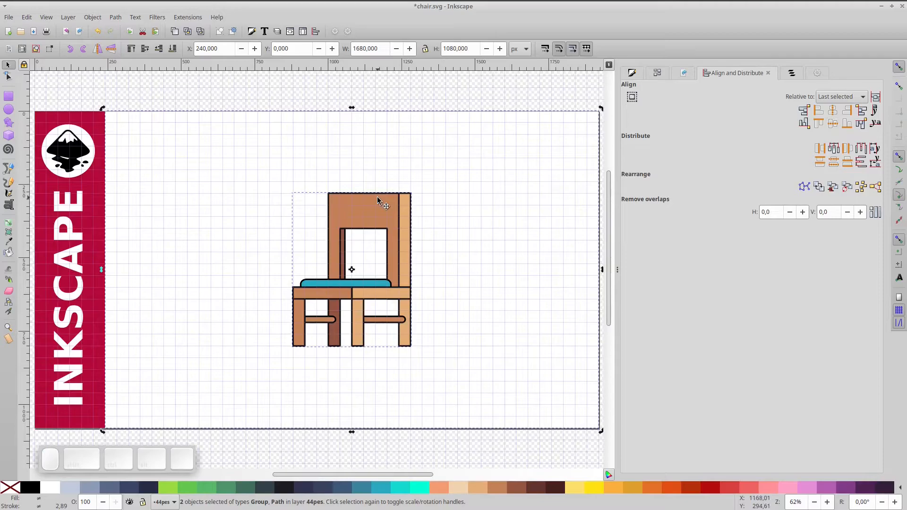
- Try rounding all corners of the light tan backrest post with a radius of about 18 px
scroll(382, 197, up, 3)
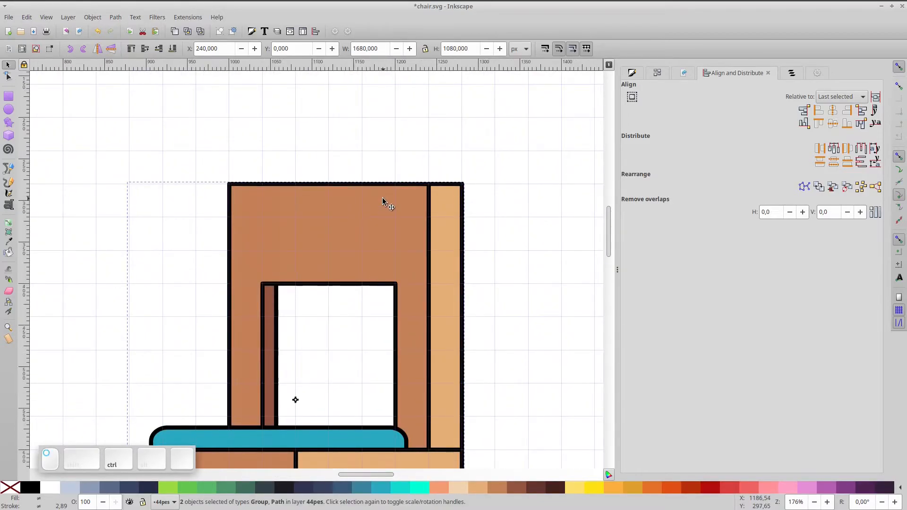
key(Escape)
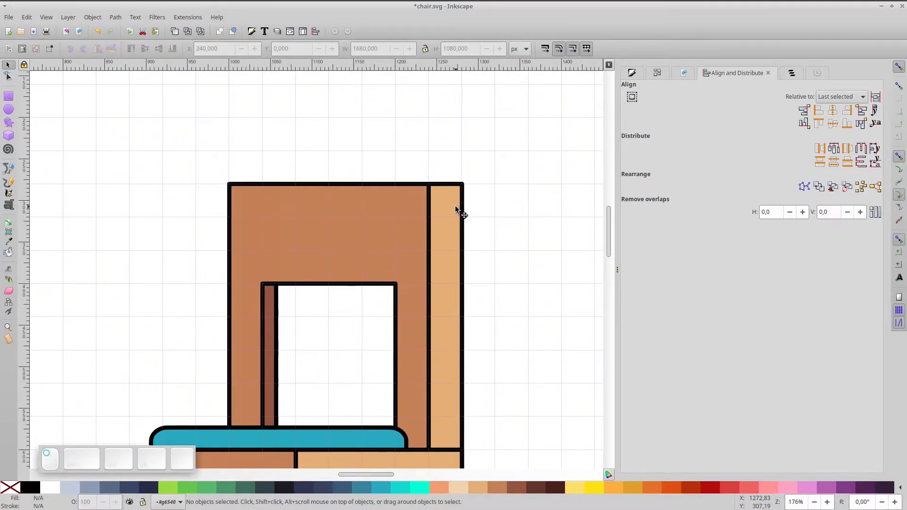
double_click(455, 210)
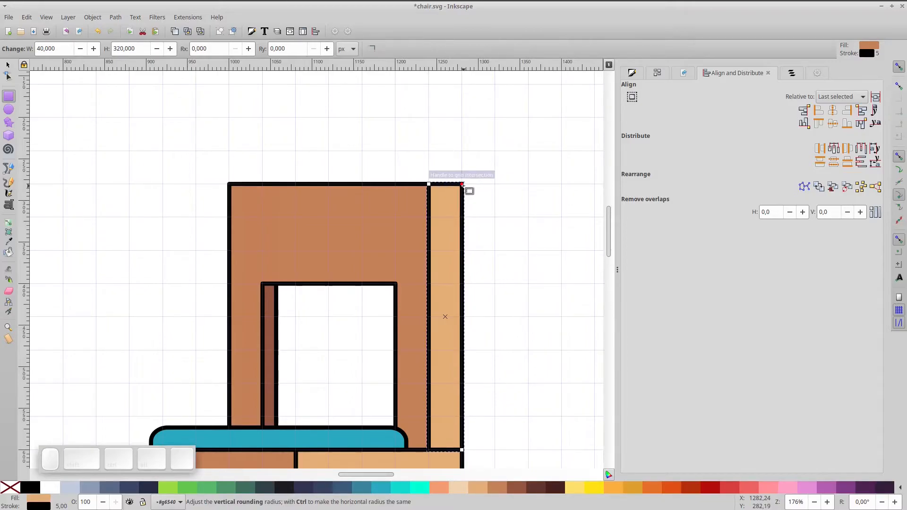
drag(462, 185, 462, 200)
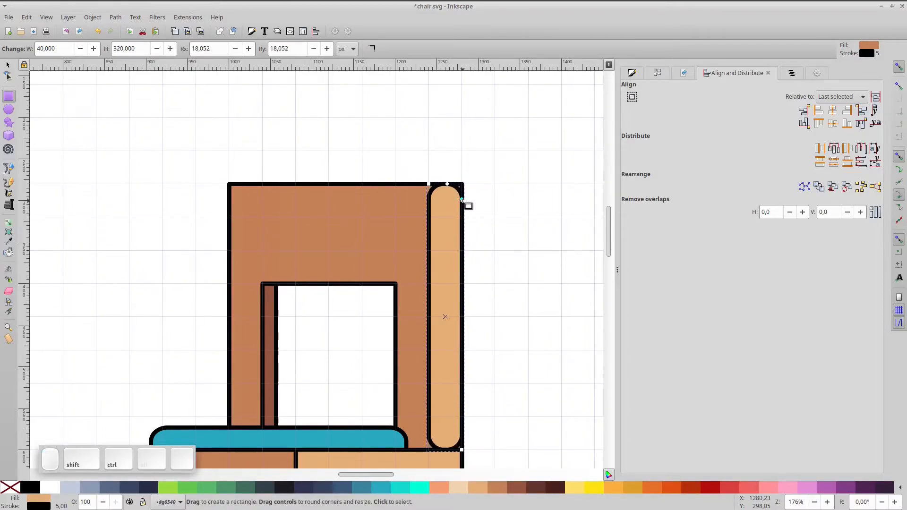
- Convert the square-cornered light tan backrest post to a path and apply the Corners (Fillet/Chamfer) path effect to it
click(115, 18)
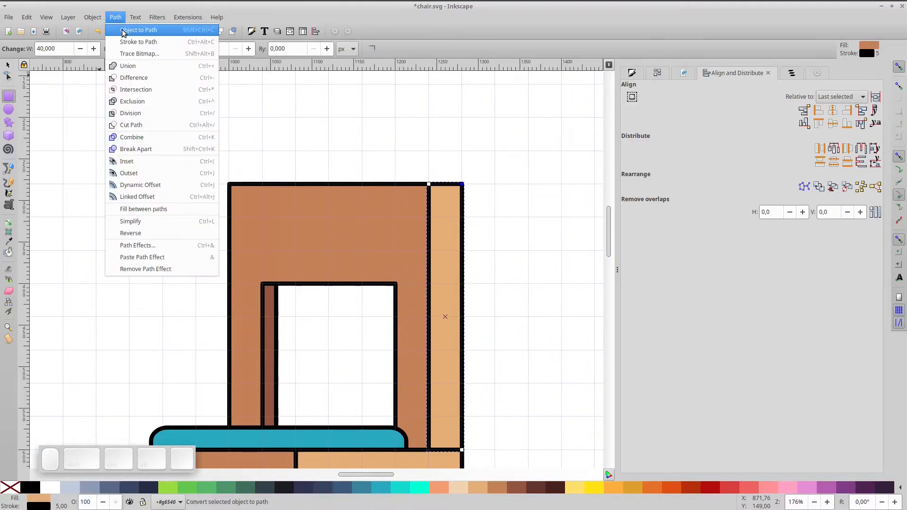
click(123, 31)
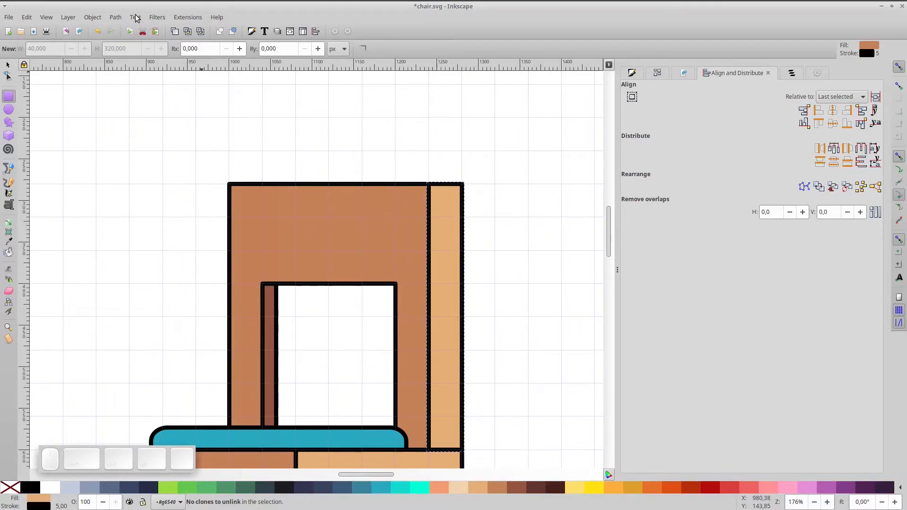
click(158, 21)
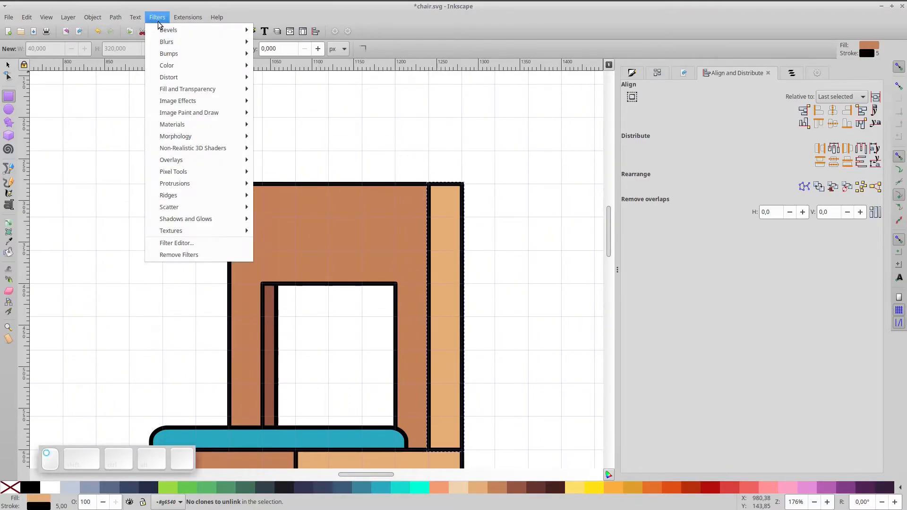
mouse_move(116, 17)
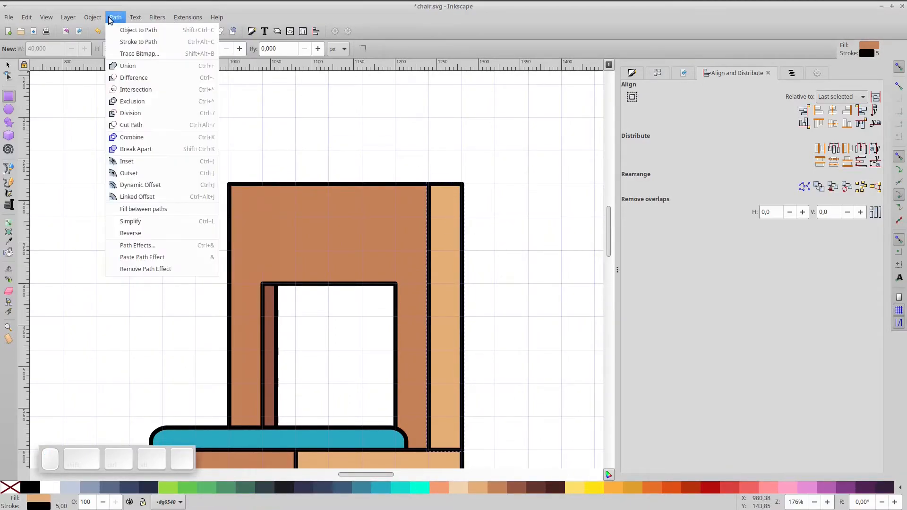
click(168, 243)
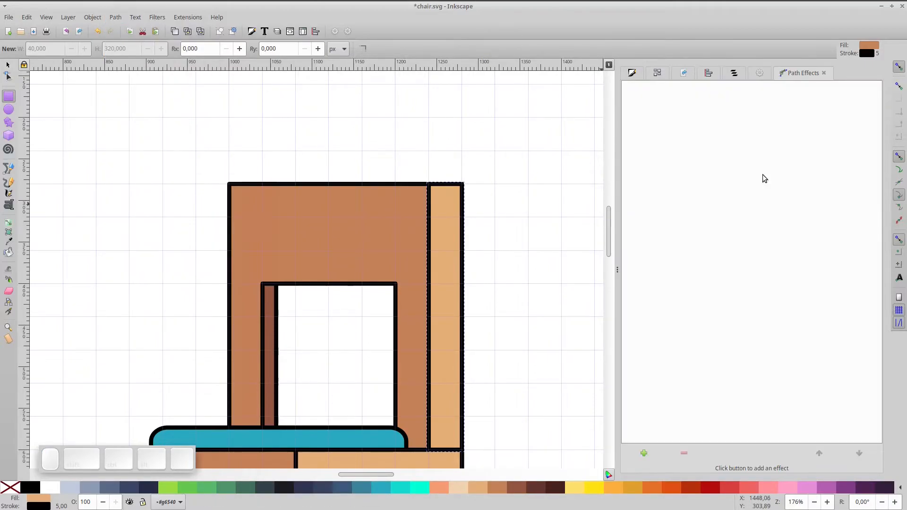
click(643, 455)
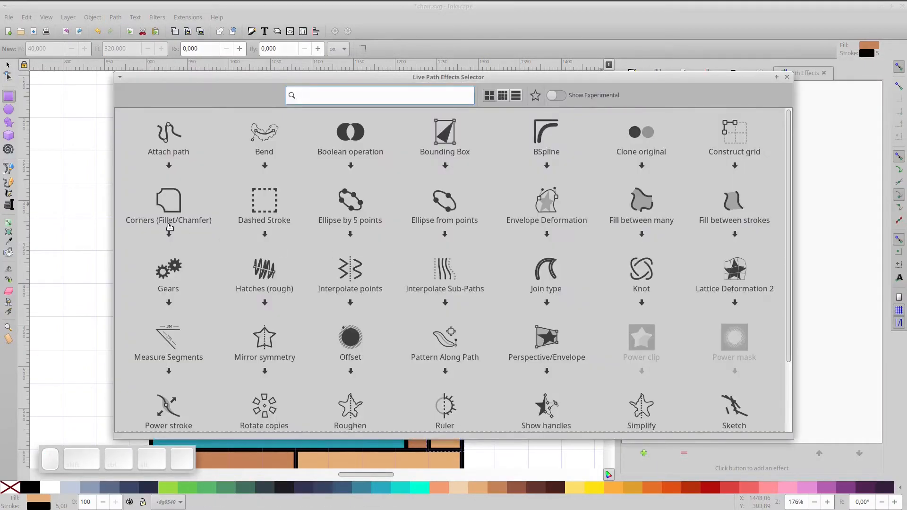
click(174, 205)
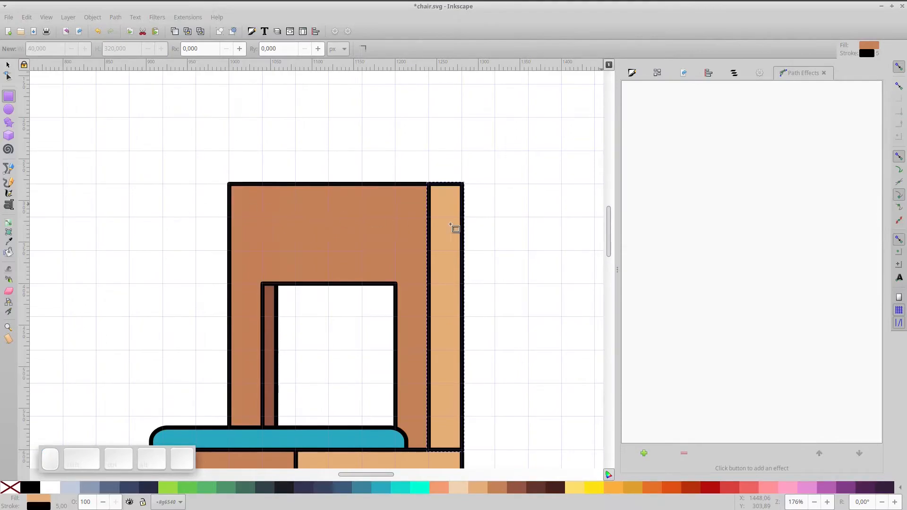
- Round the two upper corners of the light tan backrest post with the path effect's corner knots
key(Escape)
click(9, 75)
click(462, 195)
scroll(462, 195, up, 2)
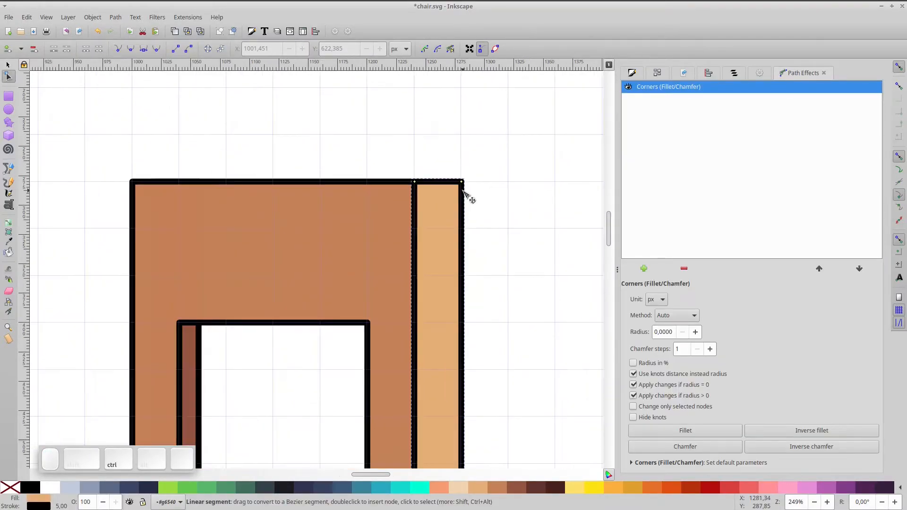
drag(364, 137, 461, 194)
- Apply the Corners (Fillet/Chamfer) path effect to the medium brown backrest and round its upper-left corner
click(345, 228)
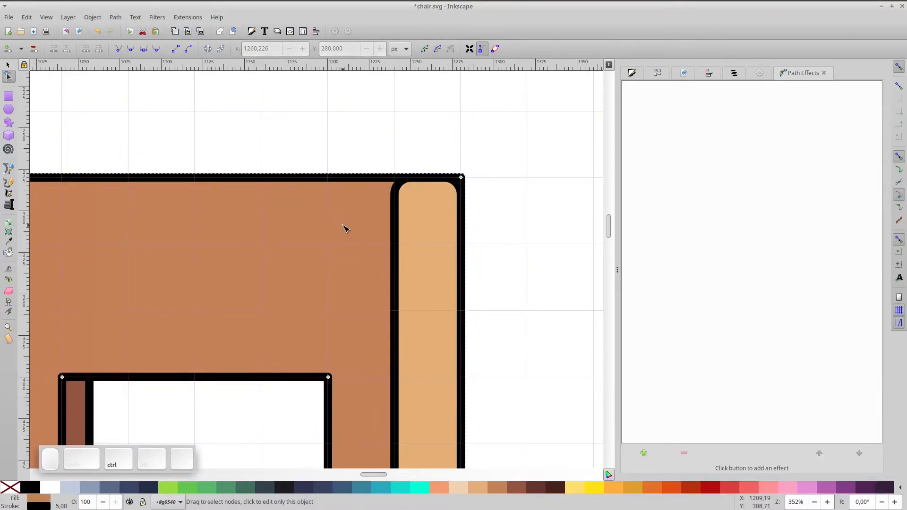
click(643, 452)
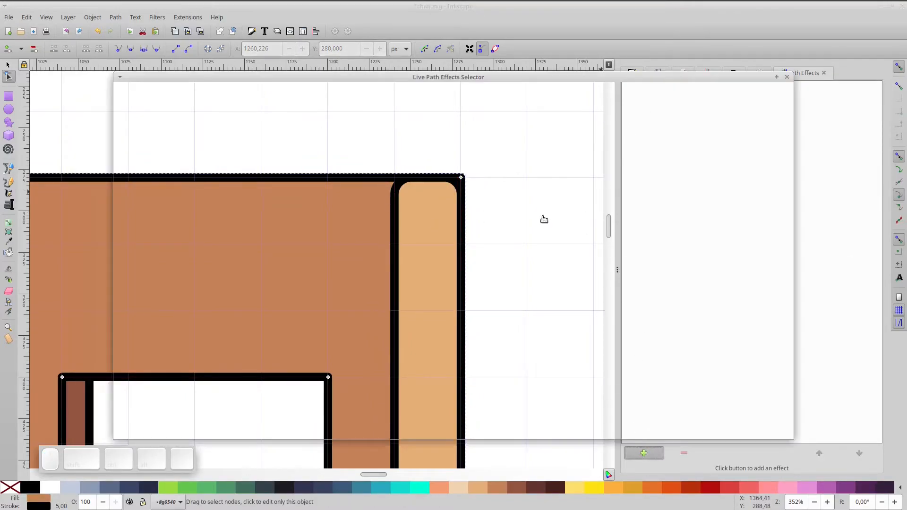
click(184, 216)
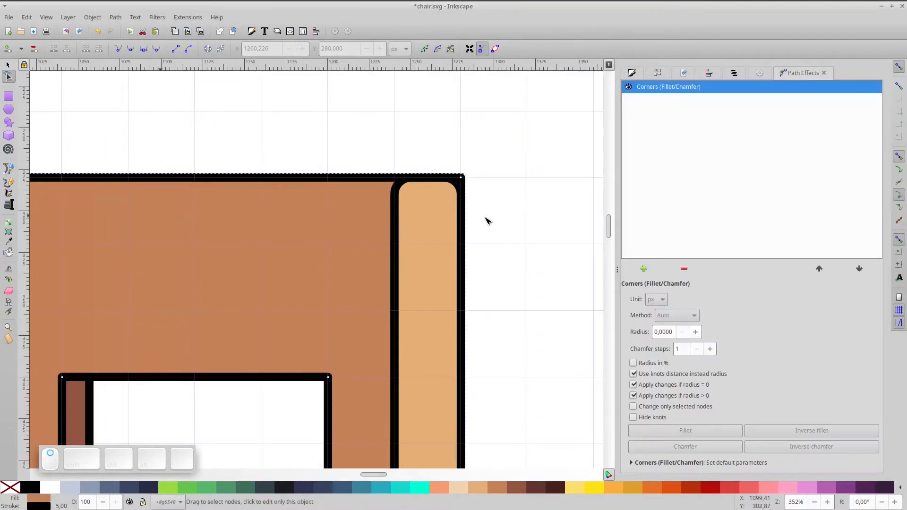
scroll(486, 221, left, 10)
drag(321, 182, 320, 208)
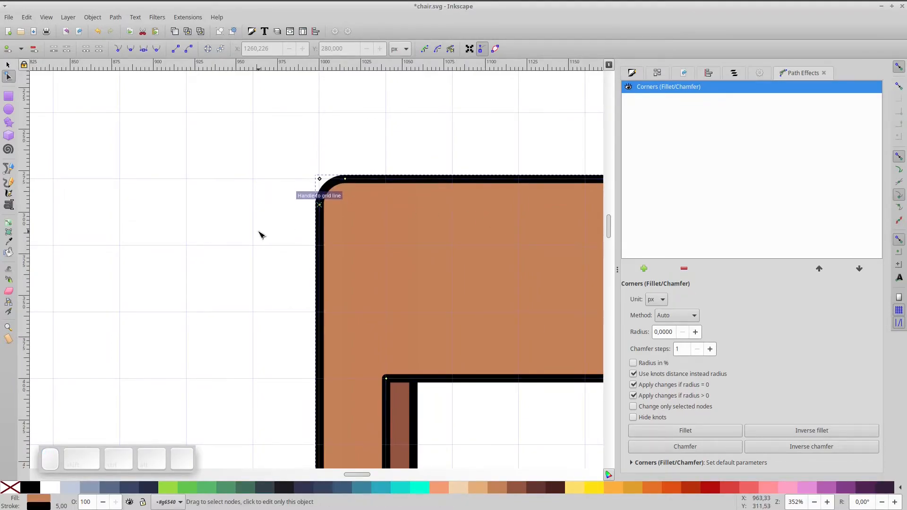
click(314, 236)
key(5)
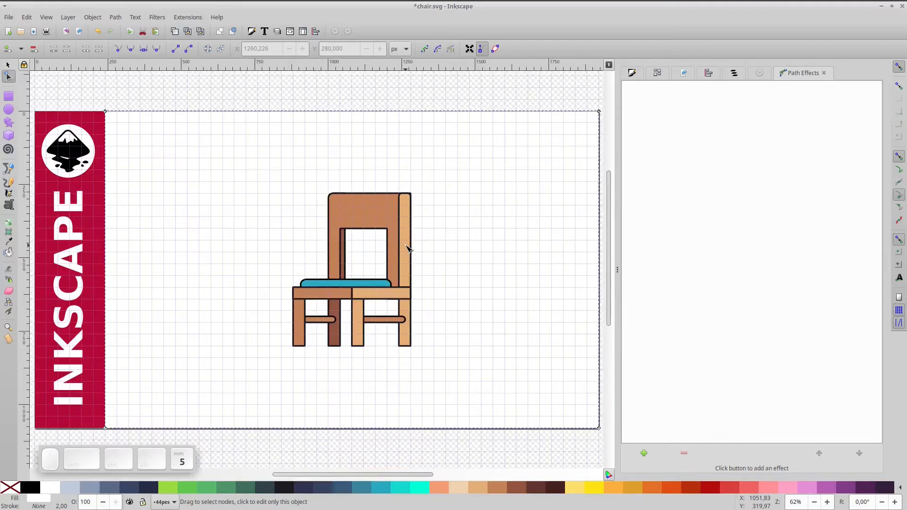
- Round the medium brown backrest's upper-right corner by about 12 px to match the post in front
click(407, 249)
scroll(404, 197, up, 6)
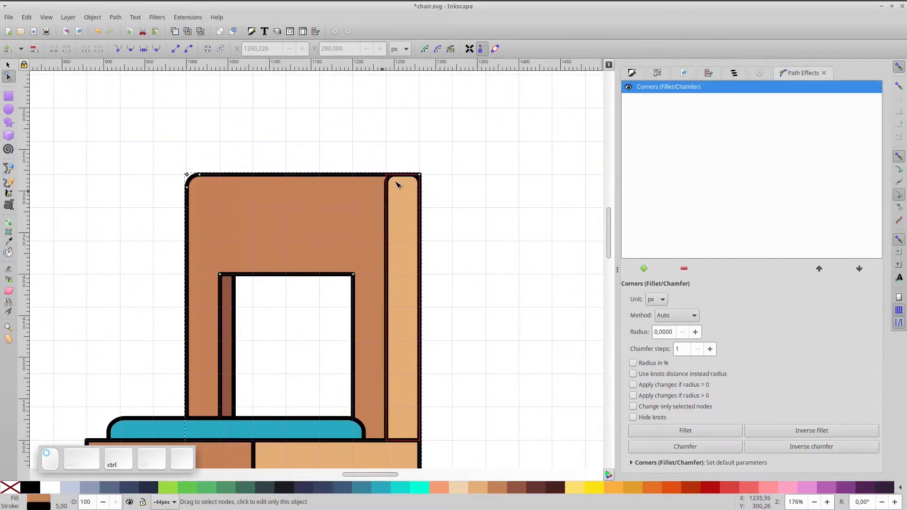
scroll(417, 184, up, 2)
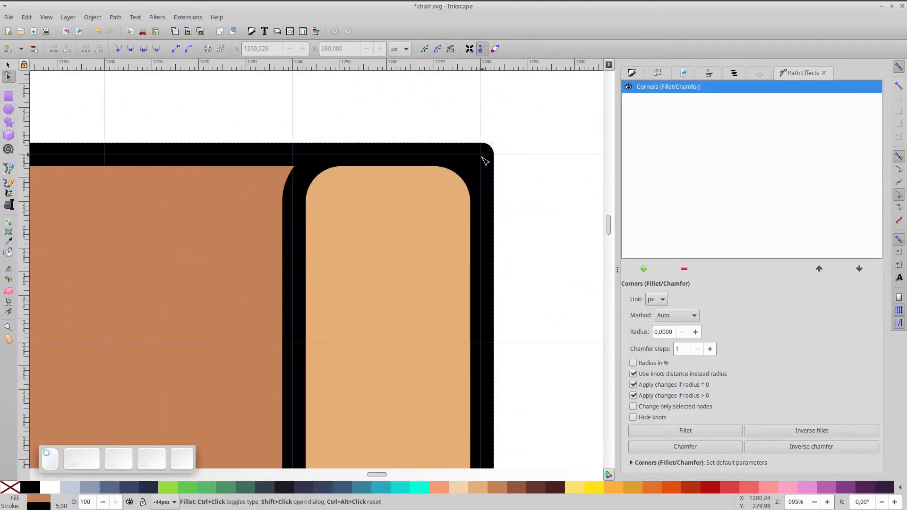
drag(494, 194, 498, 214)
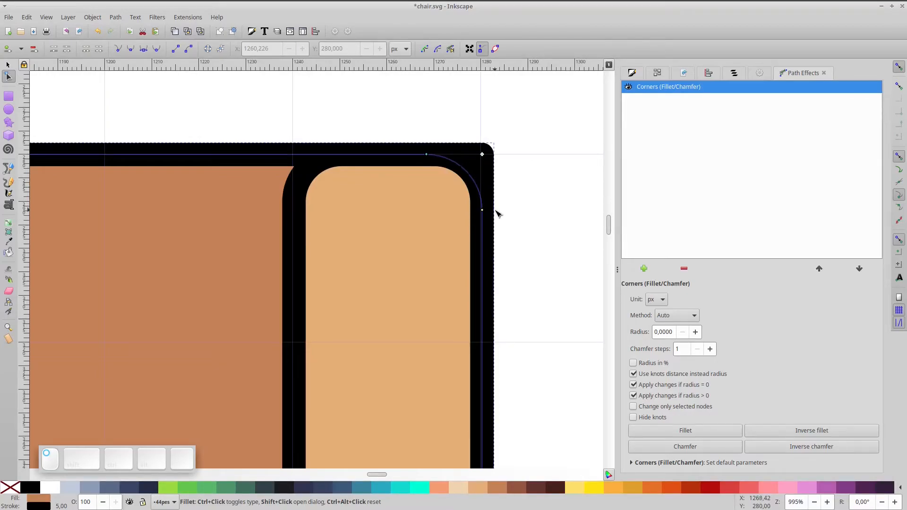
click(537, 178)
key(5)
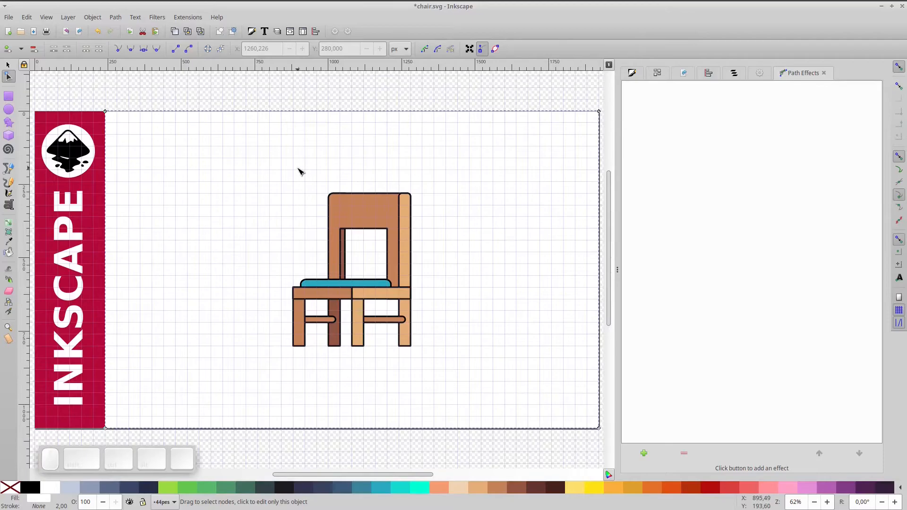
- Save the chair drawing with its rounded backrest
key(s)
key(ctrl)
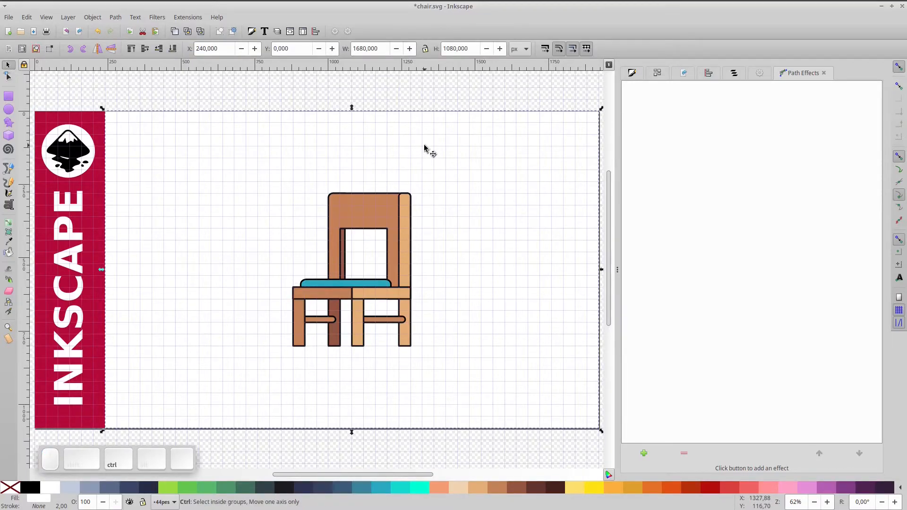
key(ctrl+d)
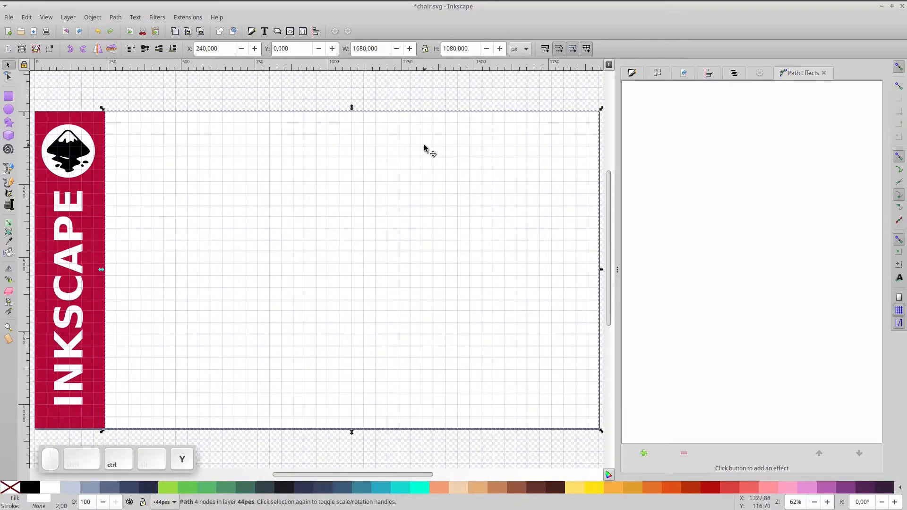
key(ctrl+z)
key(ctrl+s)
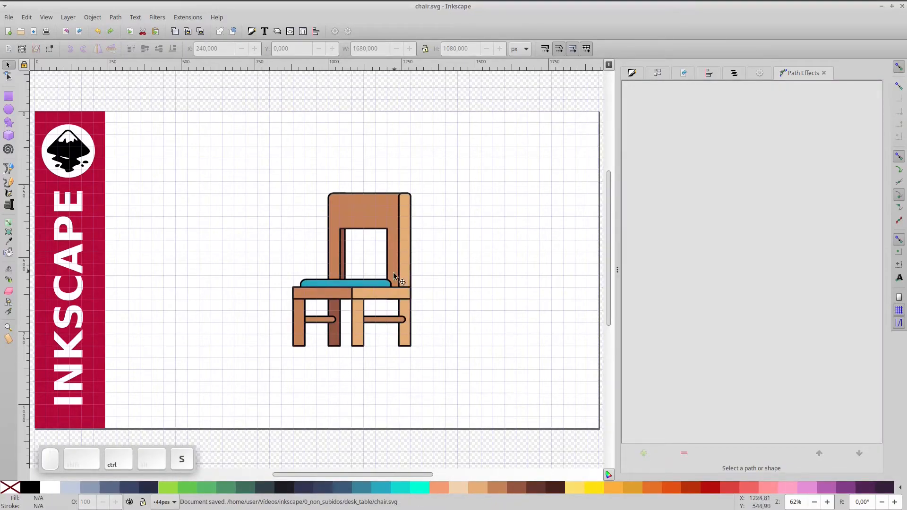
- Copy the short crossbar between the left legs and paste it across the backrest opening, starting over the dark brown strip
scroll(355, 227, up, 2)
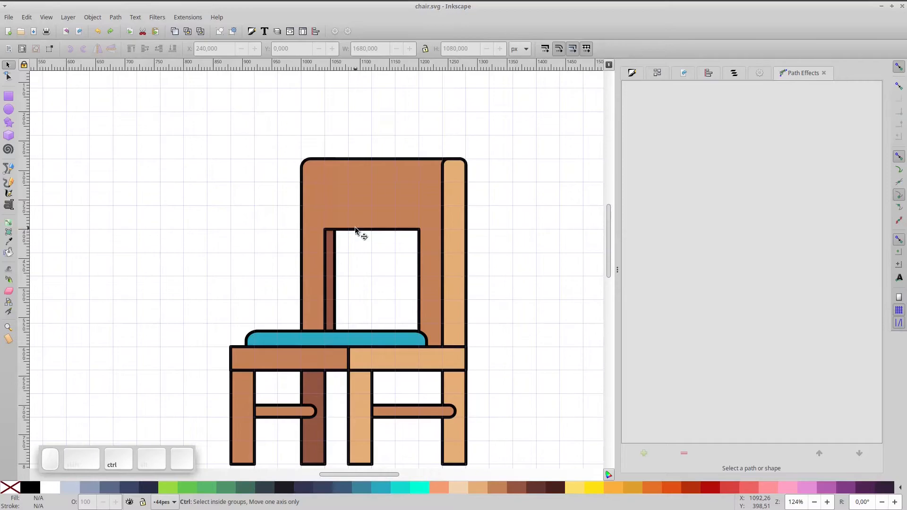
scroll(355, 227, up, 1)
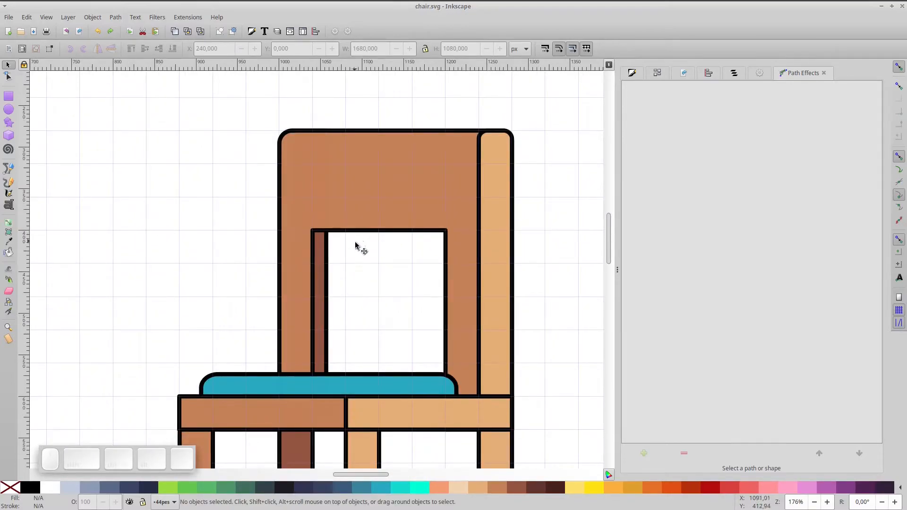
scroll(425, 321, down, 5)
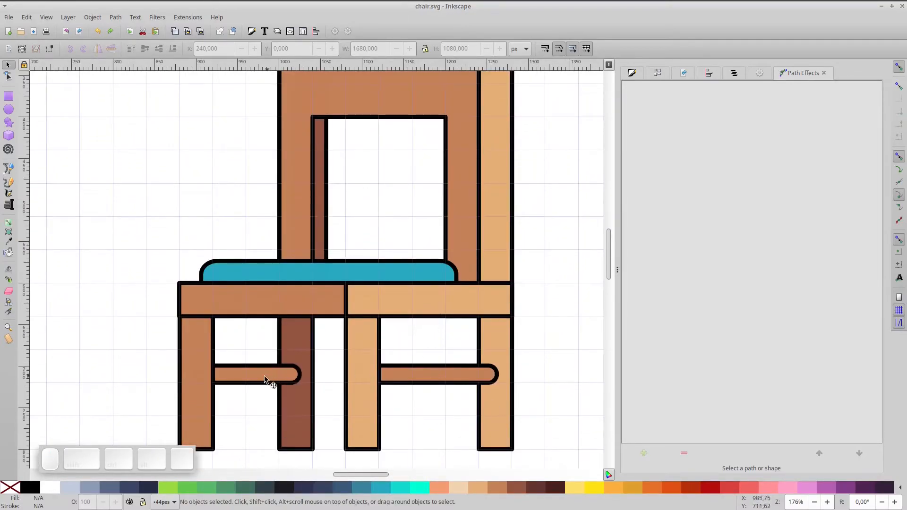
click(264, 379)
double_click(264, 379)
click(264, 379)
key(ctrl+c)
click(308, 177)
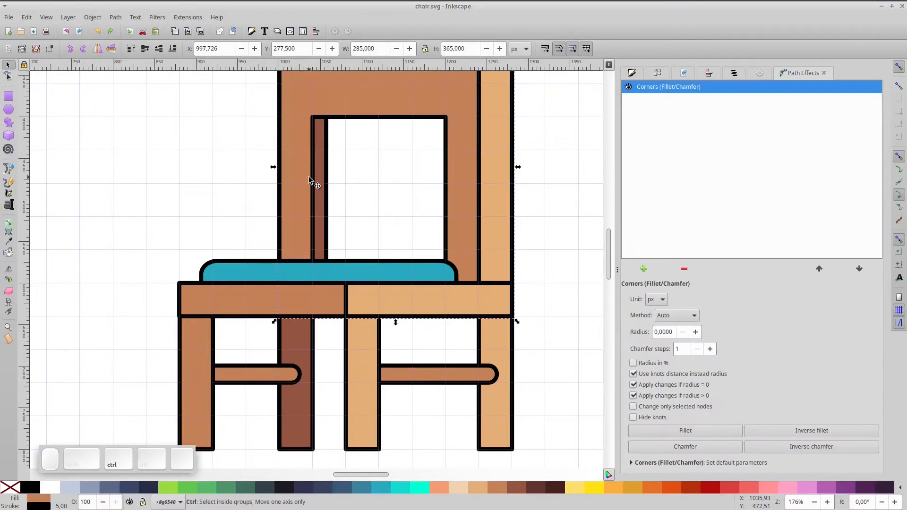
key(ctrl+v)
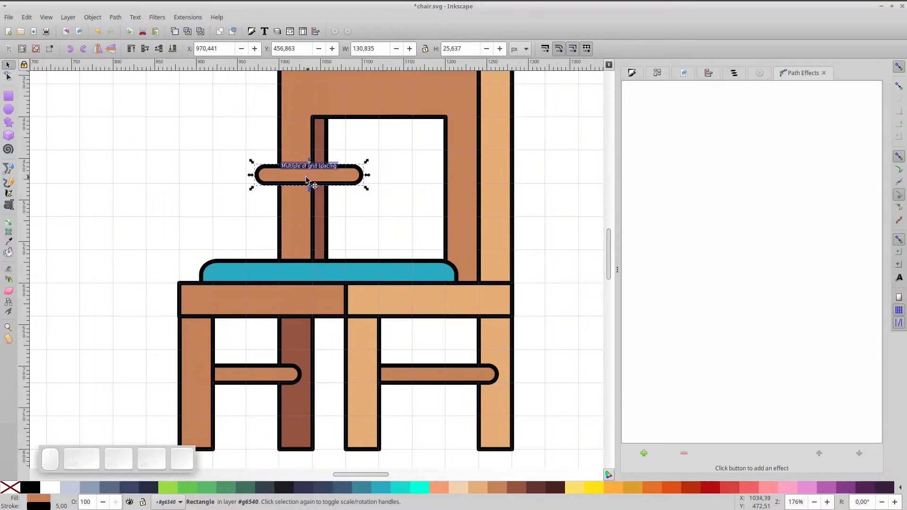
drag(308, 176, 361, 180)
click(361, 179)
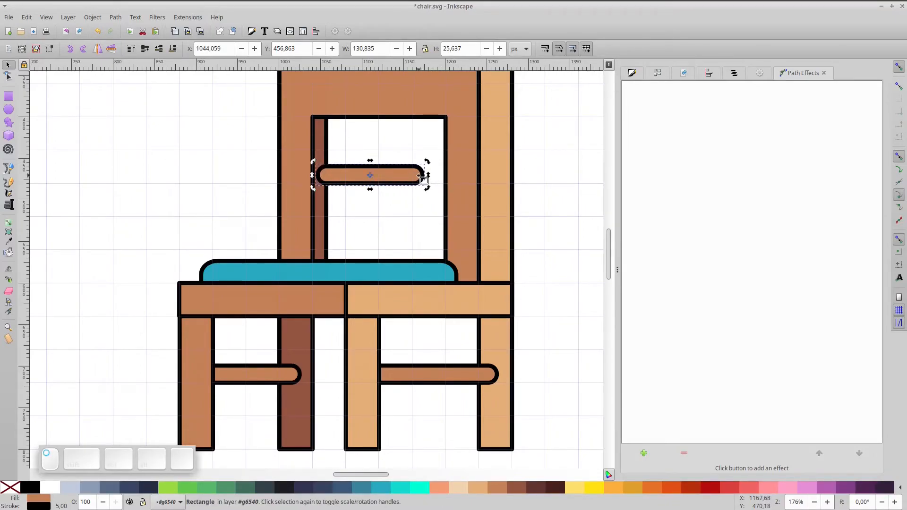
- Extend the pasted crossbar rightward to about 178 px overall width and lower it behind the medium brown backrest
key(r)
drag(427, 186, 462, 185)
click(7, 64)
click(440, 104)
click(431, 173)
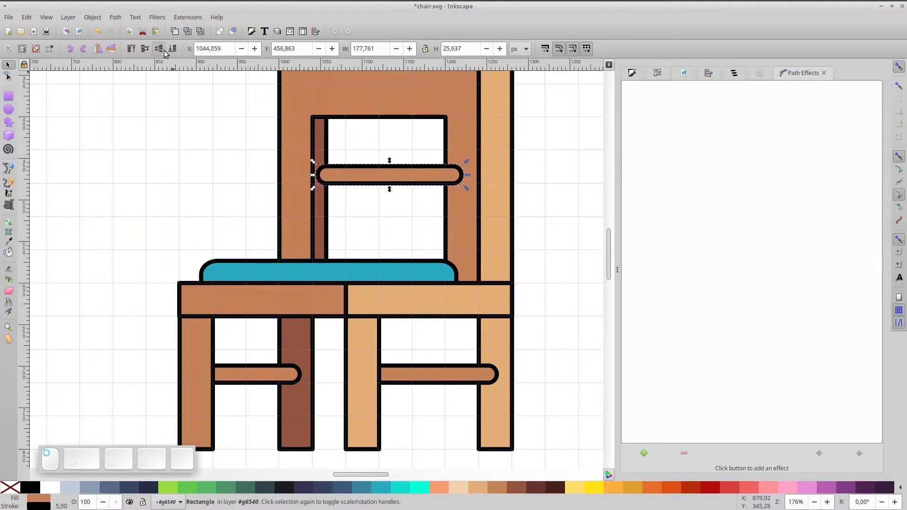
ctrl+scroll(416, 178, down, 2)
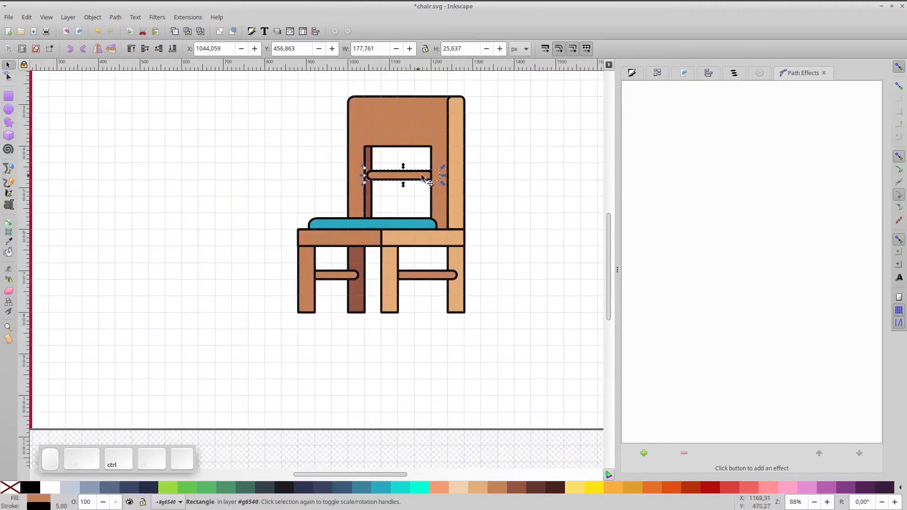
key(space)
click(471, 188)
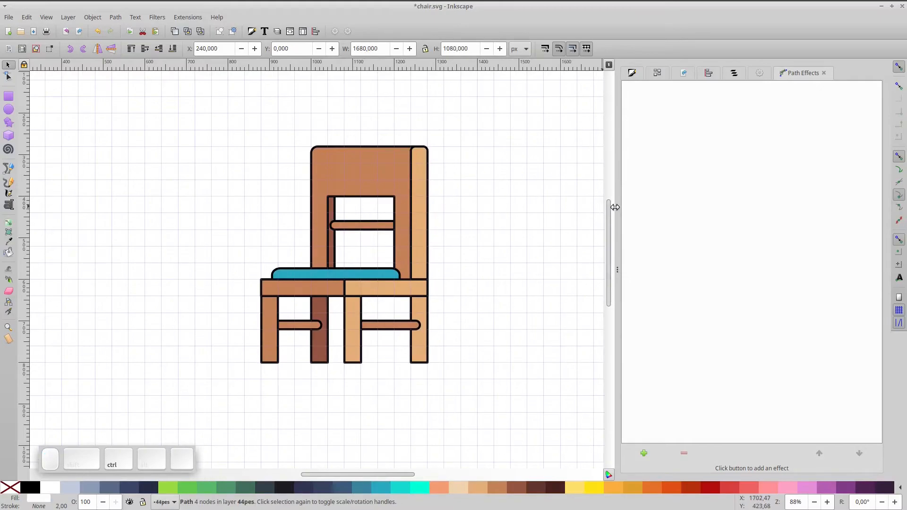
- Duplicate the backrest crossbar so that a second bar sits about 60 px below the first
click(372, 224)
ctrl+scroll(372, 225, up, 2)
ctrl+click(372, 224)
mouse_move(372, 226)
mouse_down()
mouse_move(372, 278)
mouse_move(375, 216)
mouse_up()
key(ctrl+d)
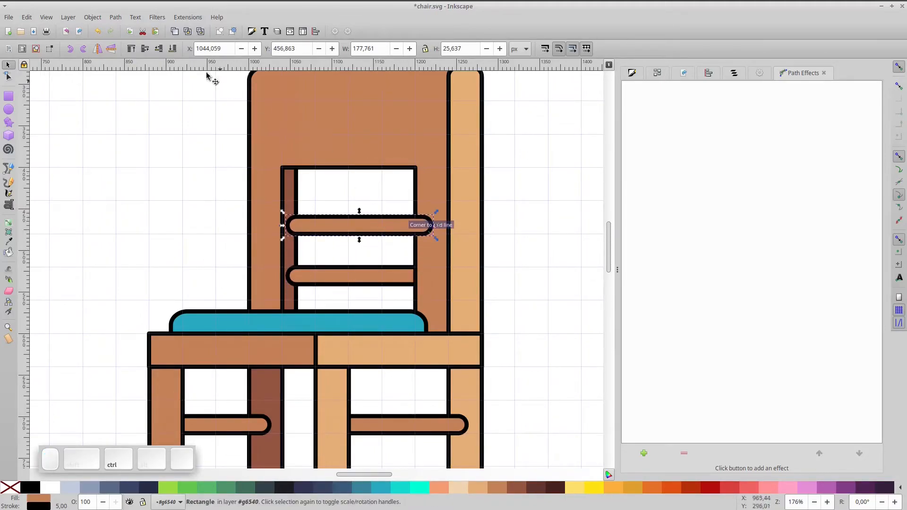
- Lower the upper backrest crossbar behind the medium brown backrest and move it up about 20 px
click(159, 50)
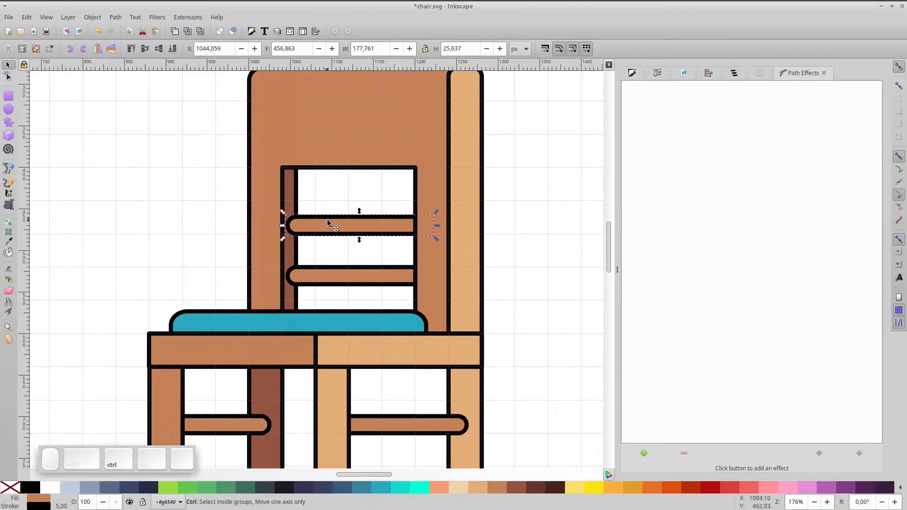
drag(332, 226, 329, 215)
ctrl+click(531, 227)
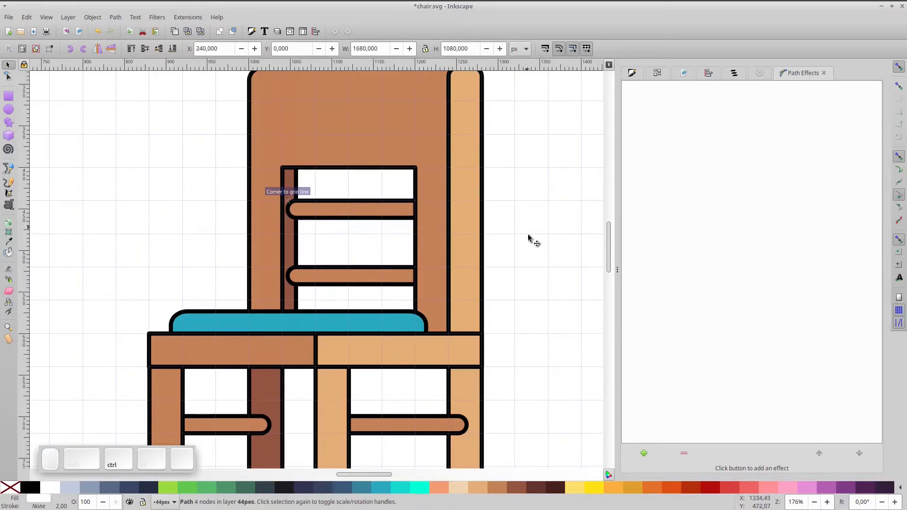
scroll(531, 227, down, 3)
key(KP_5)
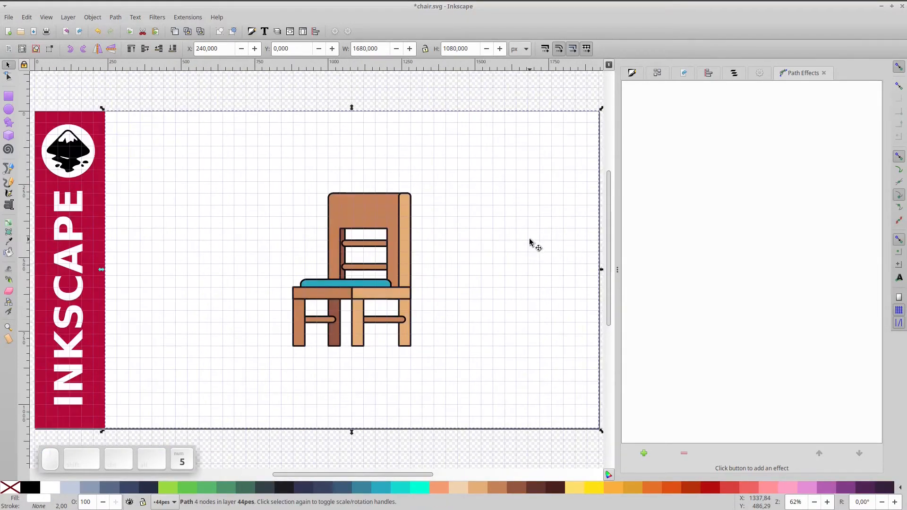
- Switch to desk_table.svg and draw a 480 × 560 px rectangle on the page with light brown fill e5ae78 and a black outline
click(524, 92)
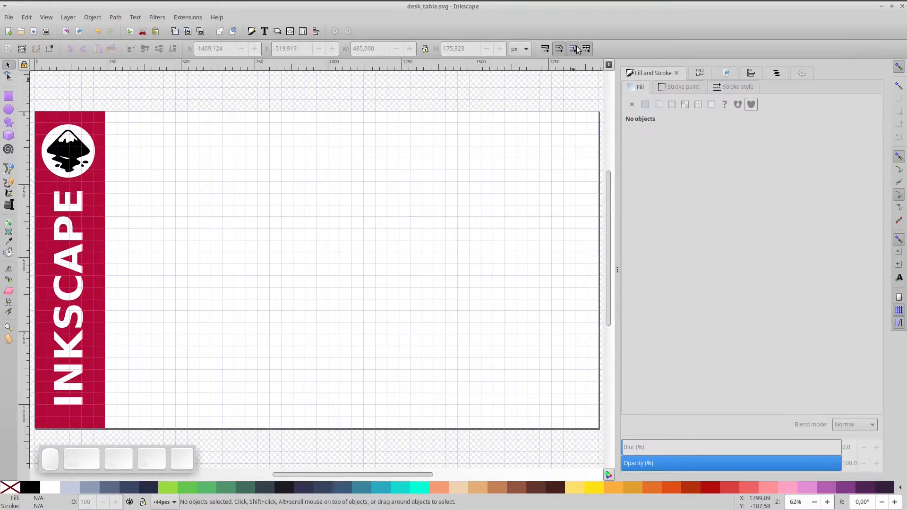
click(9, 97)
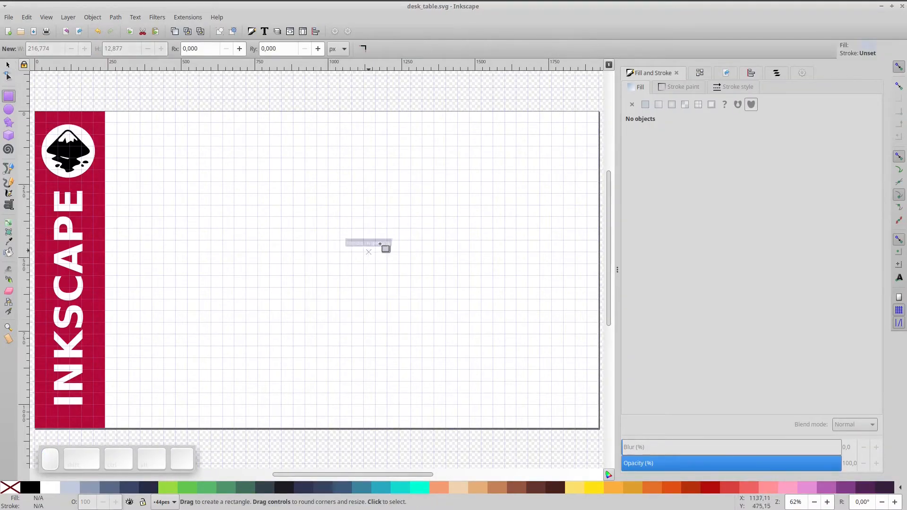
drag(387, 205, 527, 369)
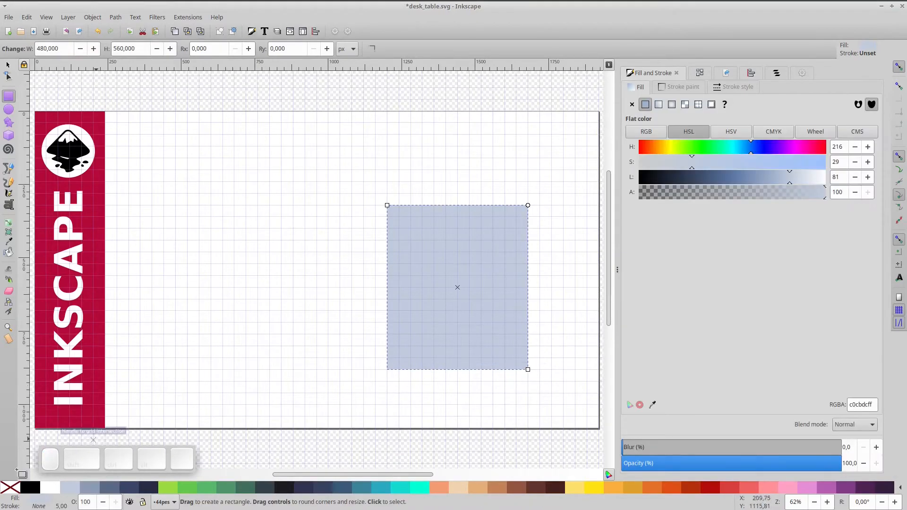
shift+click(30, 487)
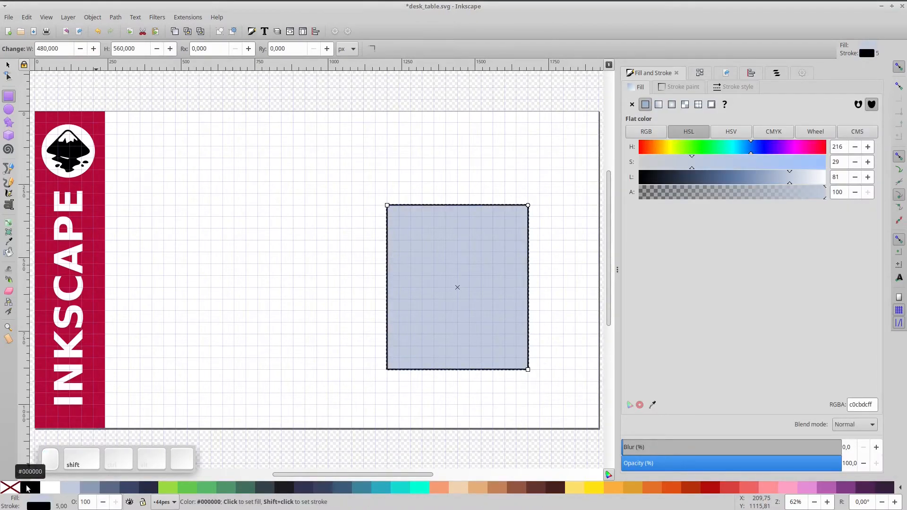
click(475, 488)
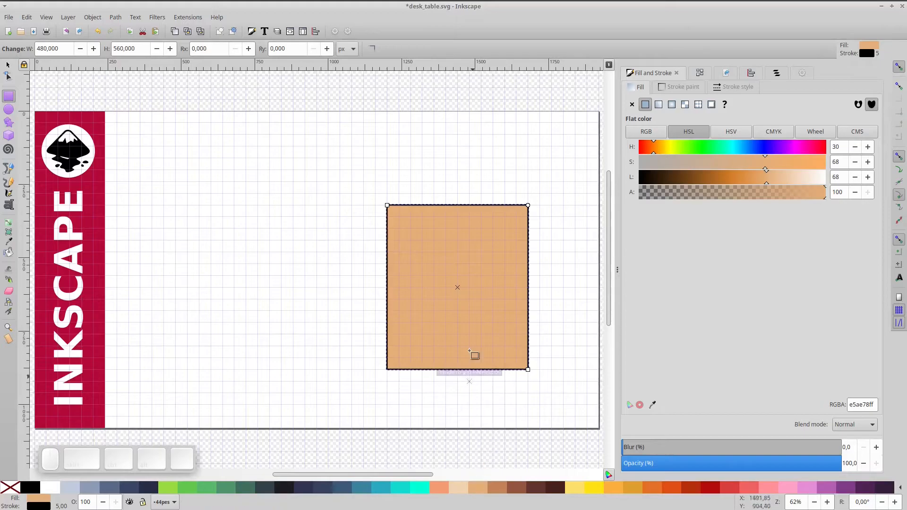
- Duplicate the rectangle and shrink the copy to a 240 × 120 px drawer, inset 40 px from the cabinet's upper left corner
click(7, 68)
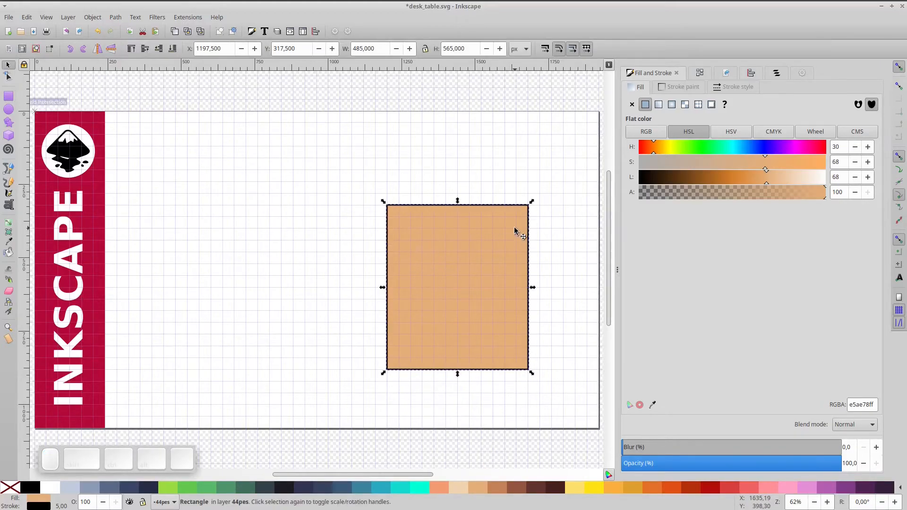
scroll(514, 228, up, 1)
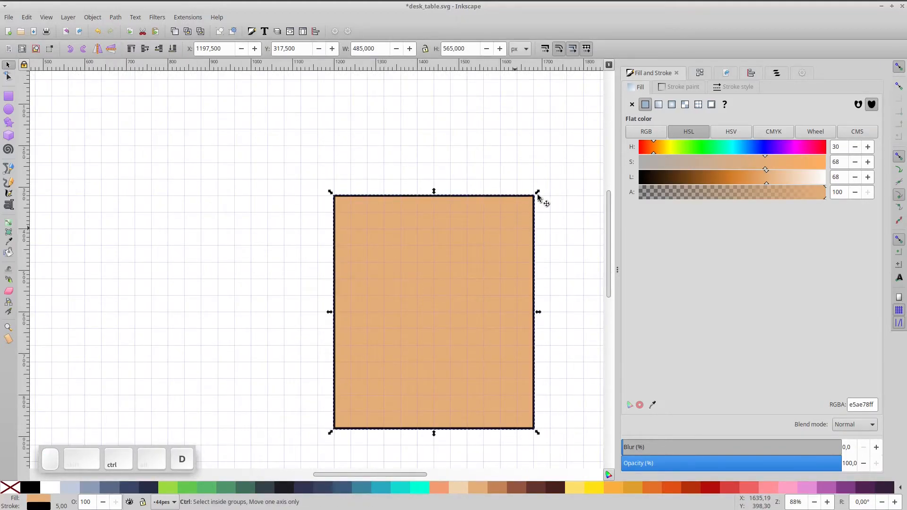
drag(537, 195, 521, 210)
key(r)
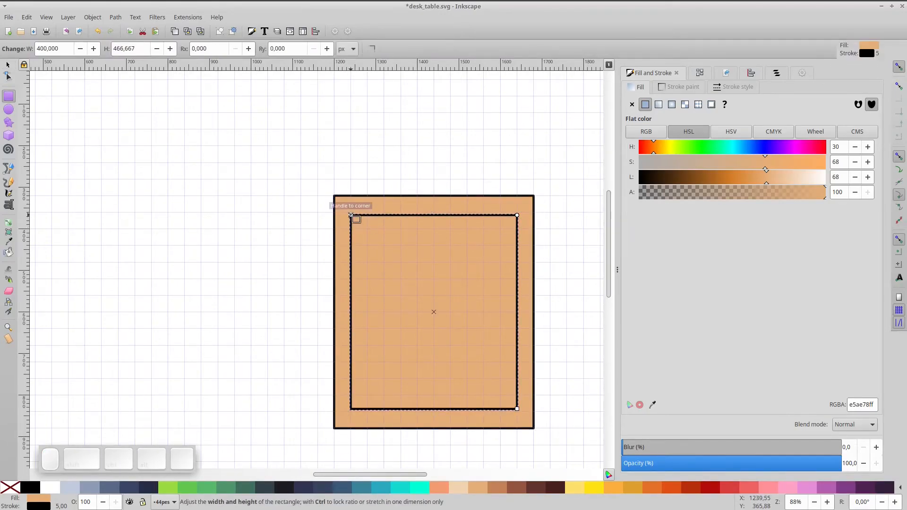
drag(351, 213, 350, 212)
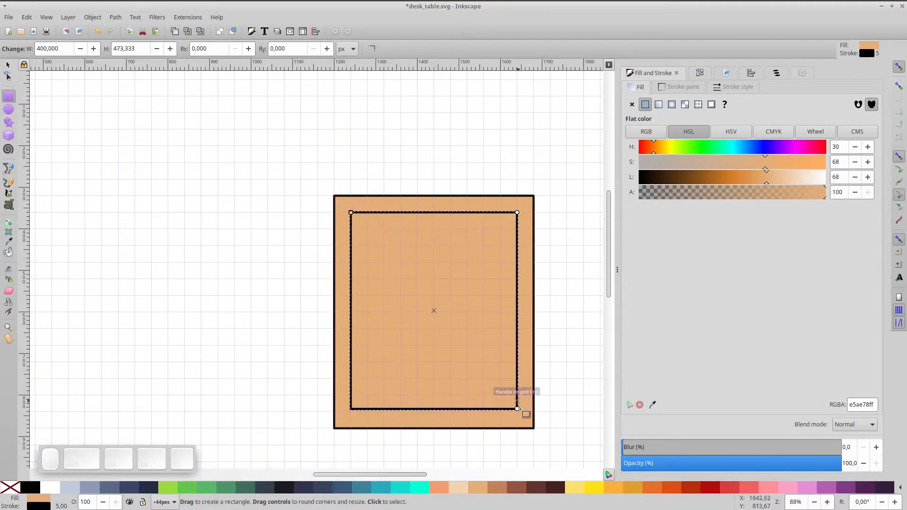
drag(513, 357, 450, 262)
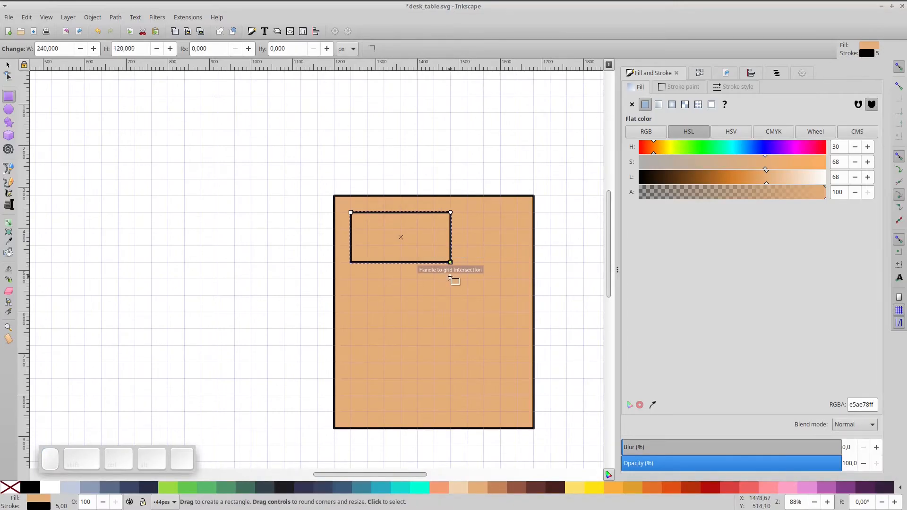
- Duplicate the drawer and place the copy straight below it with a gap of about 40 px
click(6, 67)
key(ctrl+d)
drag(398, 244, 397, 310)
- Shrink the large cabinet rectangle around the two drawers to 325 × 365 px overall, keeping its upper left corner in place
ctrl+double_click(486, 347)
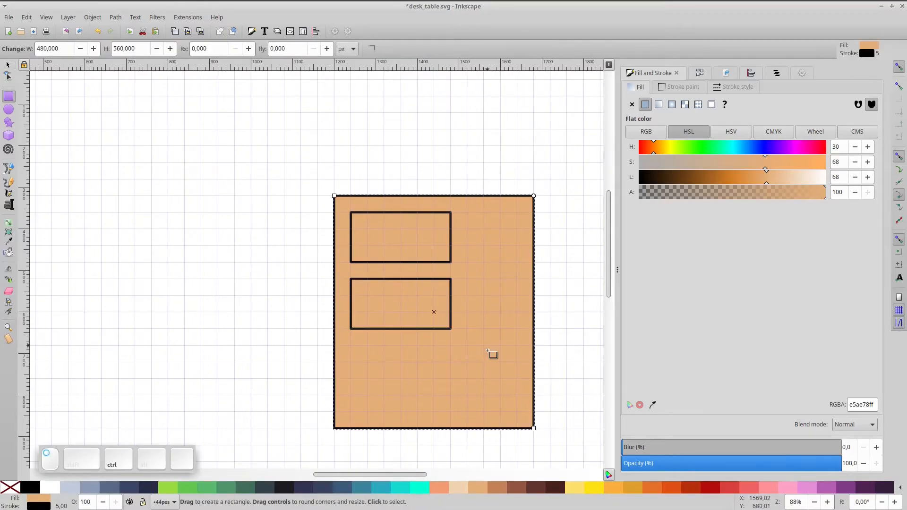
drag(535, 428, 466, 345)
click(8, 64)
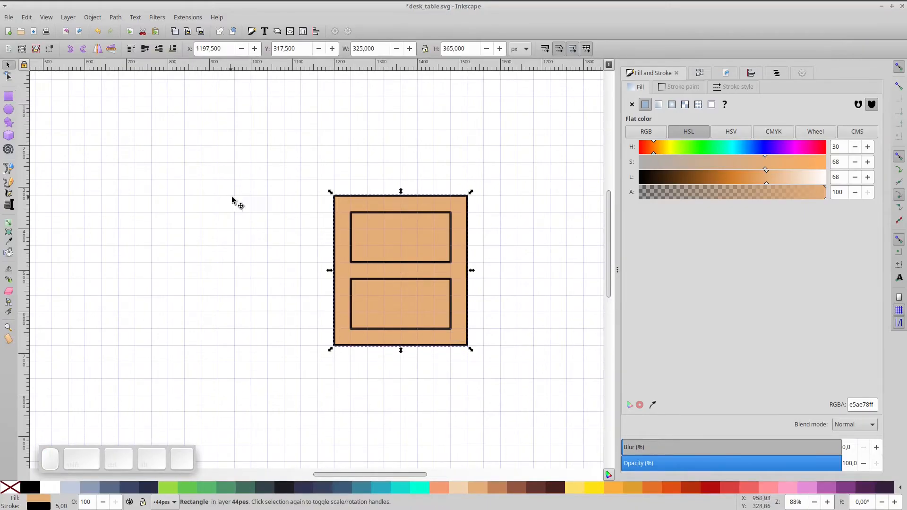
- Duplicate the cabinet rectangle 440 px to the left and narrow the copy to a desk leg 40 px wide
key(ctrl+d)
drag(380, 202, 200, 216)
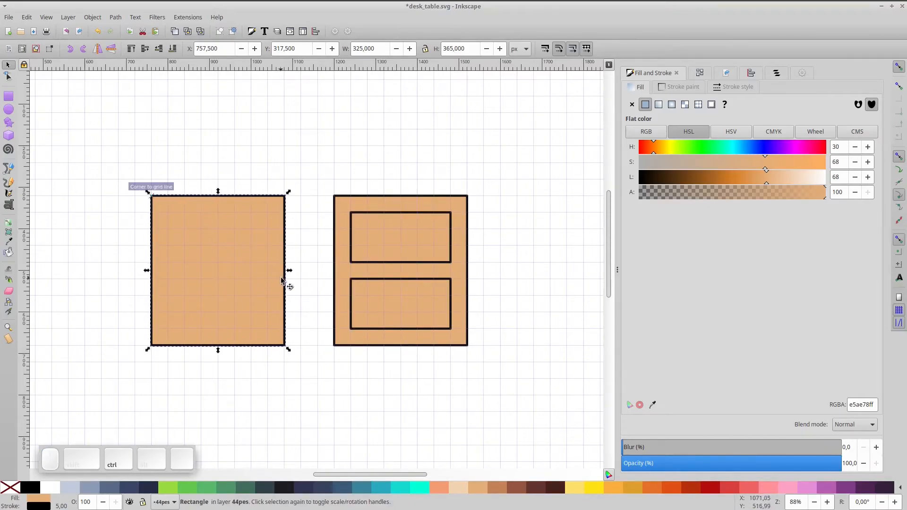
key(r)
drag(284, 345, 168, 346)
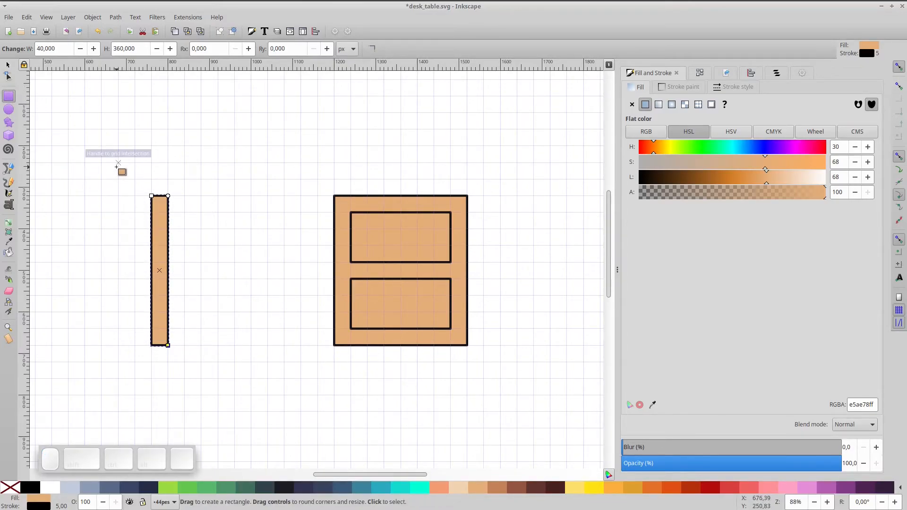
- Draw an 840 × 80 px tabletop resting on the leg and the cabinet, and round its corners
mouse_move(117, 166)
mouse_down()
mouse_move(494, 196)
mouse_move(482, 194)
mouse_up()
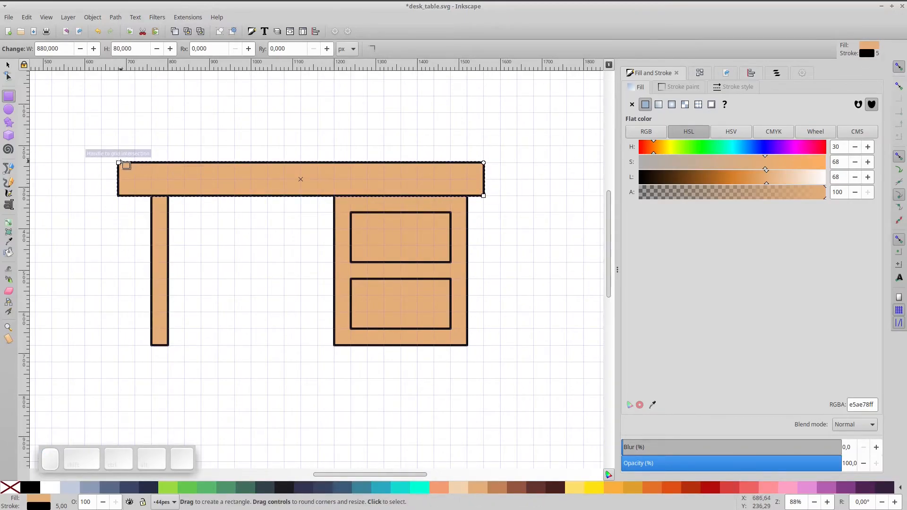
drag(119, 163, 134, 162)
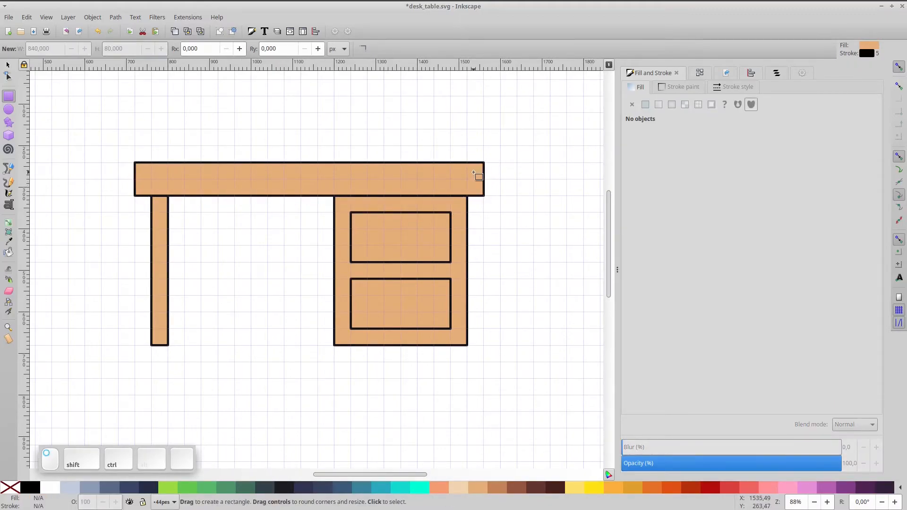
ctrl+scroll(484, 164, up, 2)
ctrl+shift+drag(489, 154, 492, 172)
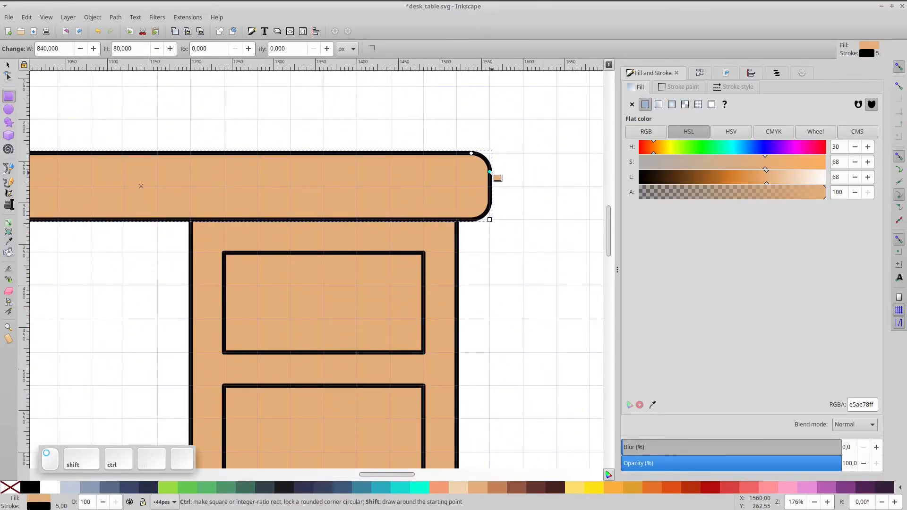
click(512, 237)
- Duplicate the upper drawer rectangle and shift the copy 16 px to the left
click(7, 66)
click(358, 312)
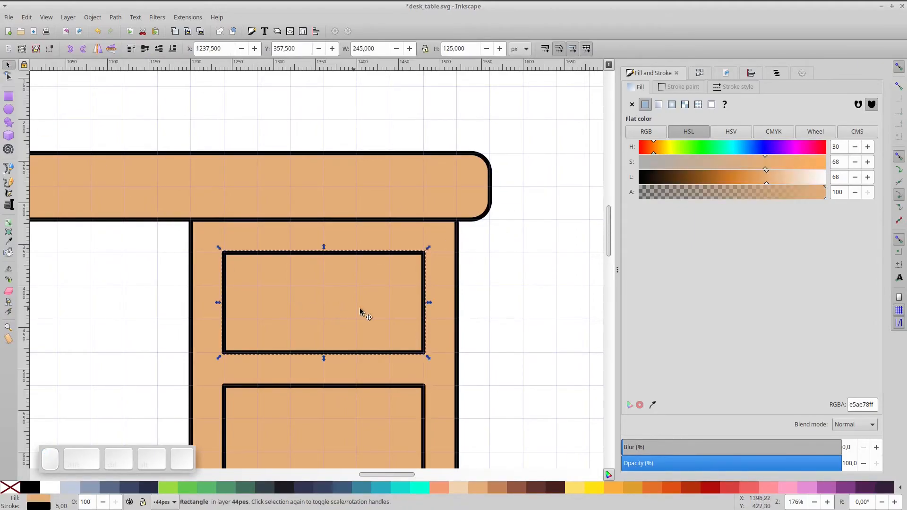
key(r)
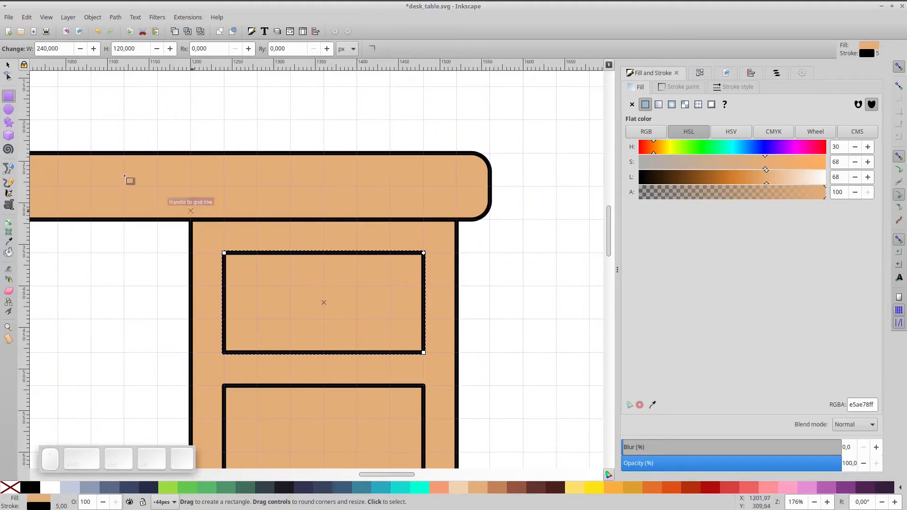
click(7, 65)
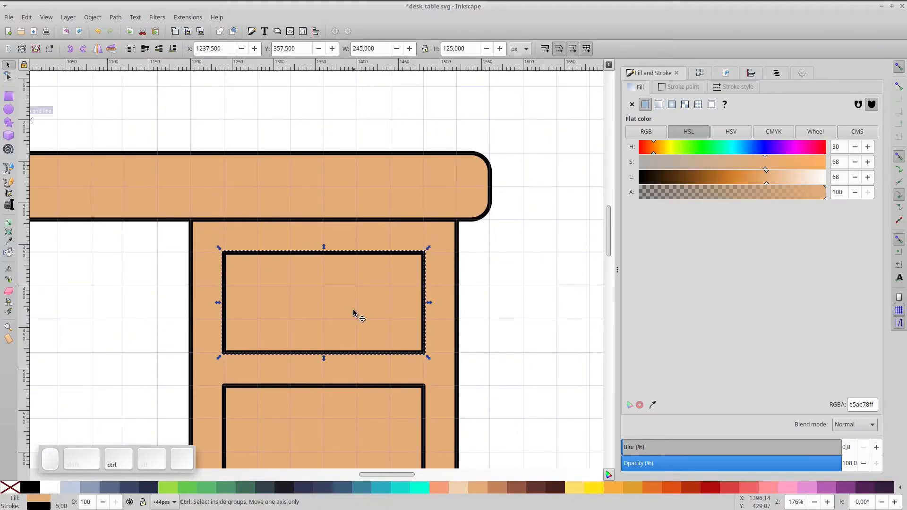
key(Left)
key(Left)
key(Left)
key(Left)
key(Left)
key(Left)
key(Left)
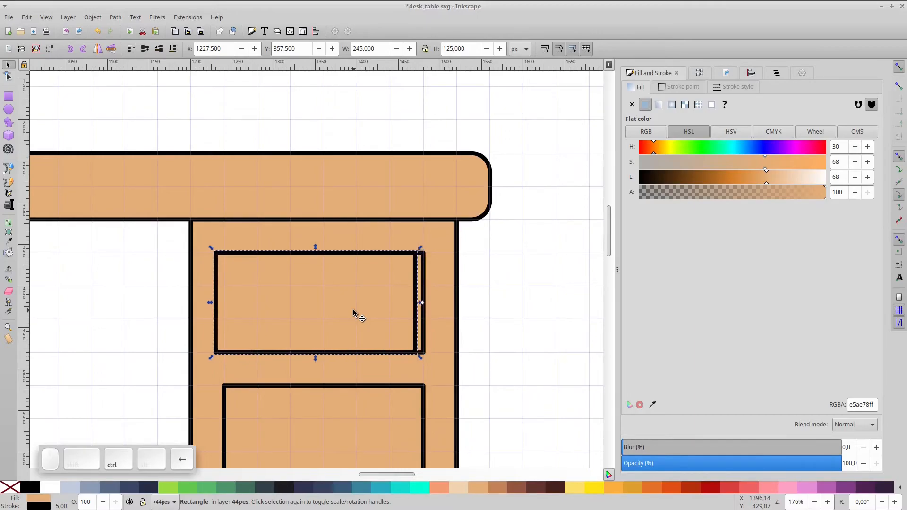
key(Left)
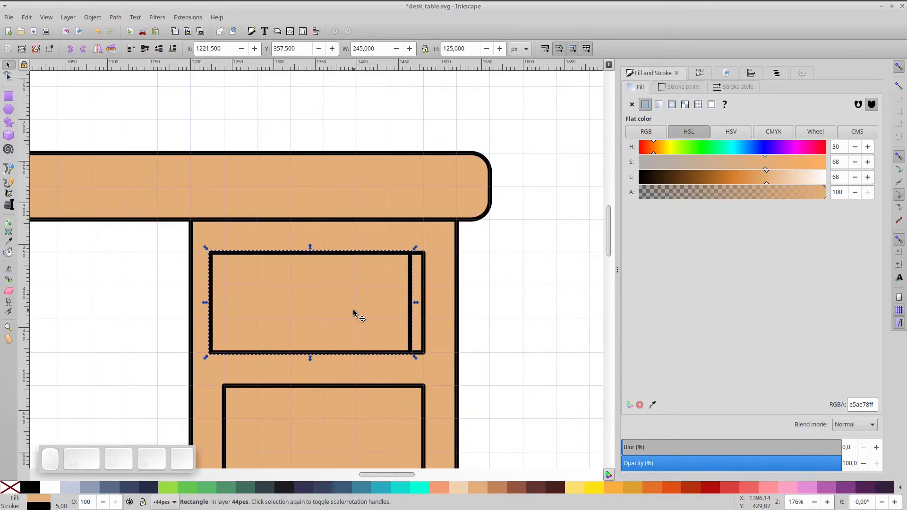
- Fill the shifted copy with medium brown c58158 behind the drawer front, and group the two rectangles
click(495, 491)
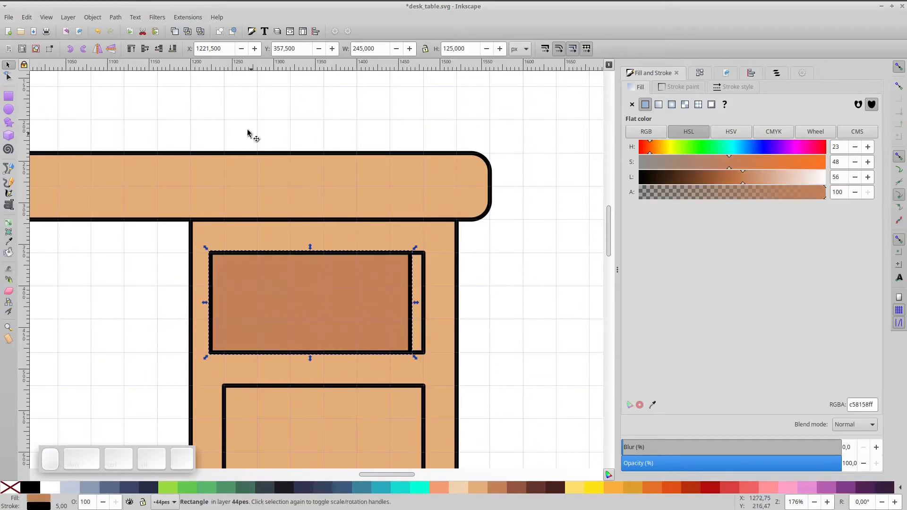
click(160, 53)
shift+click(282, 320)
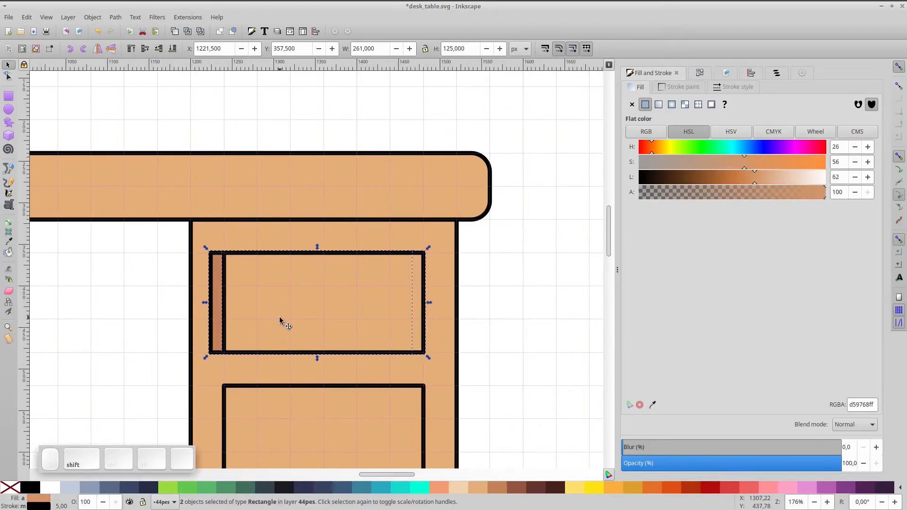
key(ctrl+g)
- Inside the drawer group, duplicate the drawer front and shrink the copy to an 80 × 40 px handle at its centre
double_click(291, 310)
click(291, 310)
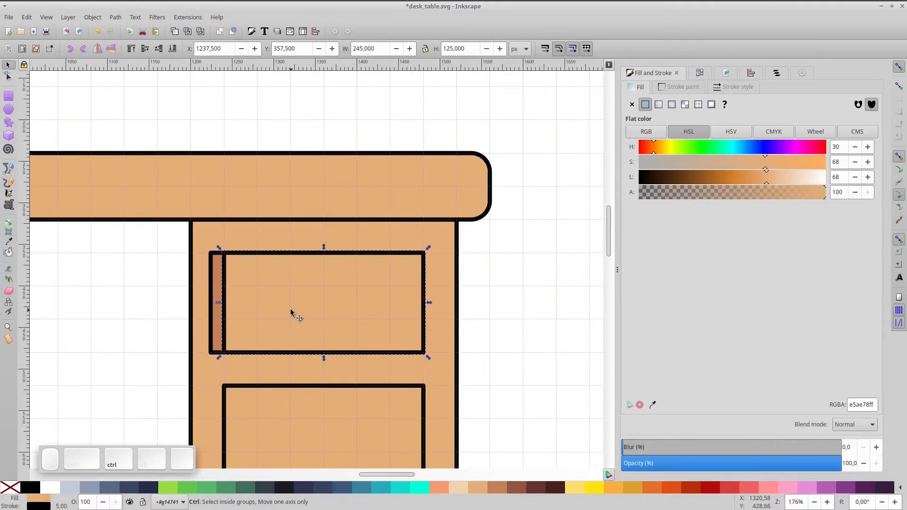
key(r)
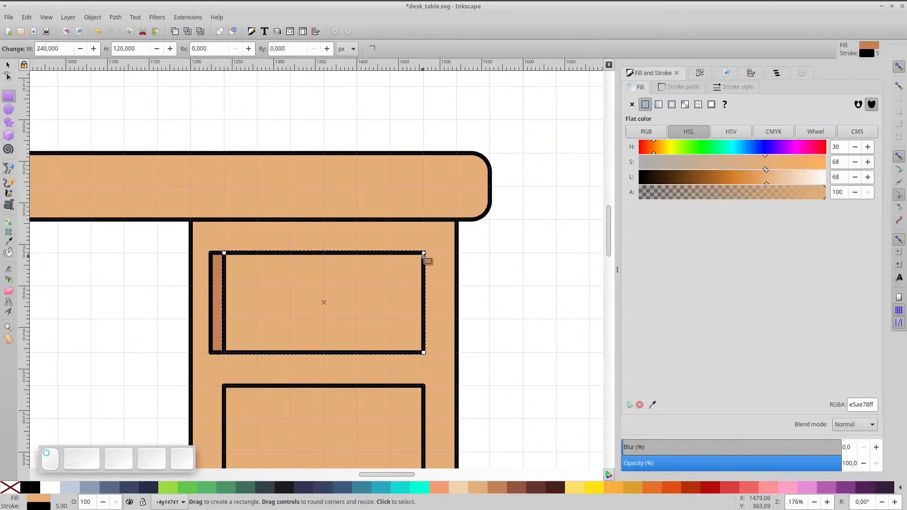
drag(424, 352, 358, 320)
drag(223, 254, 286, 287)
drag(287, 287, 288, 287)
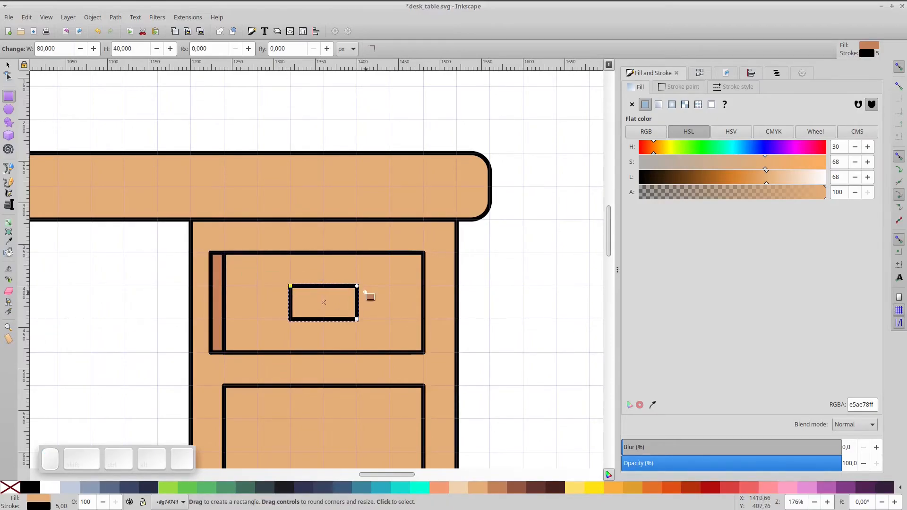
- Round the handle's corners to a radius of about 7 px and fill it with medium brown c58158
drag(357, 286, 357, 292)
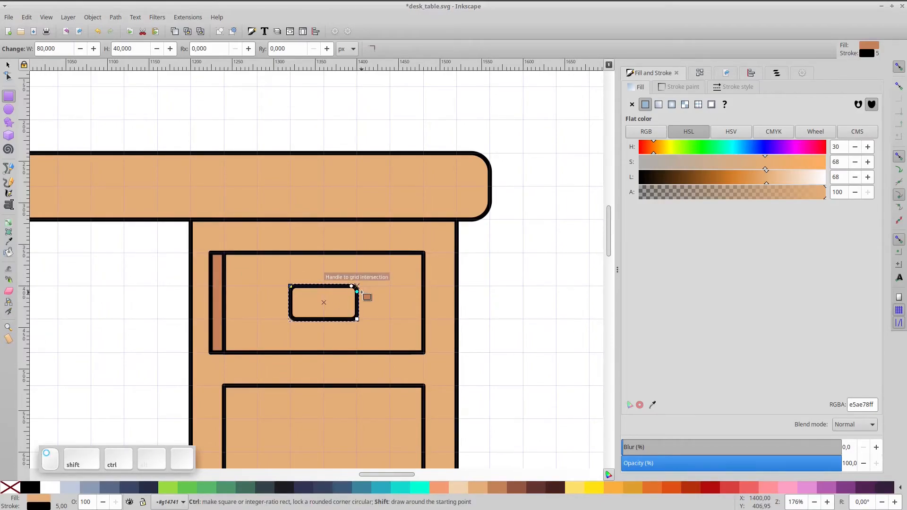
click(7, 64)
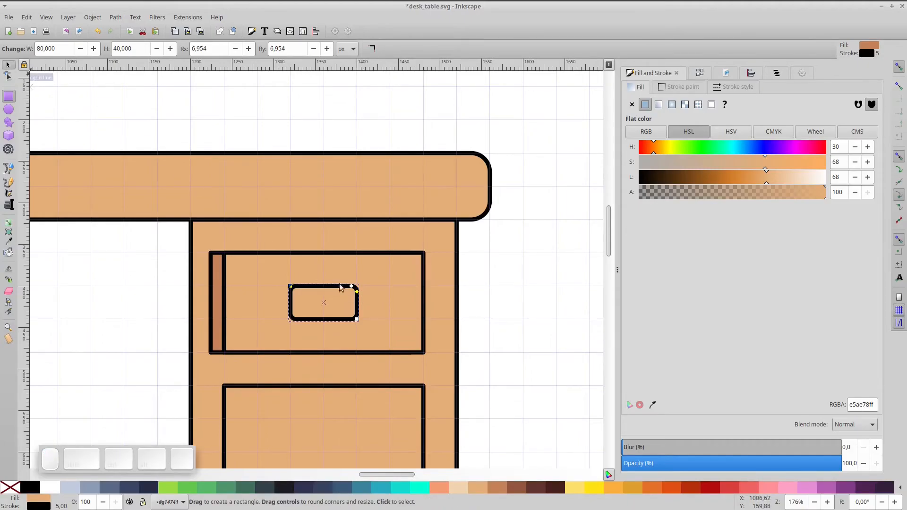
click(488, 483)
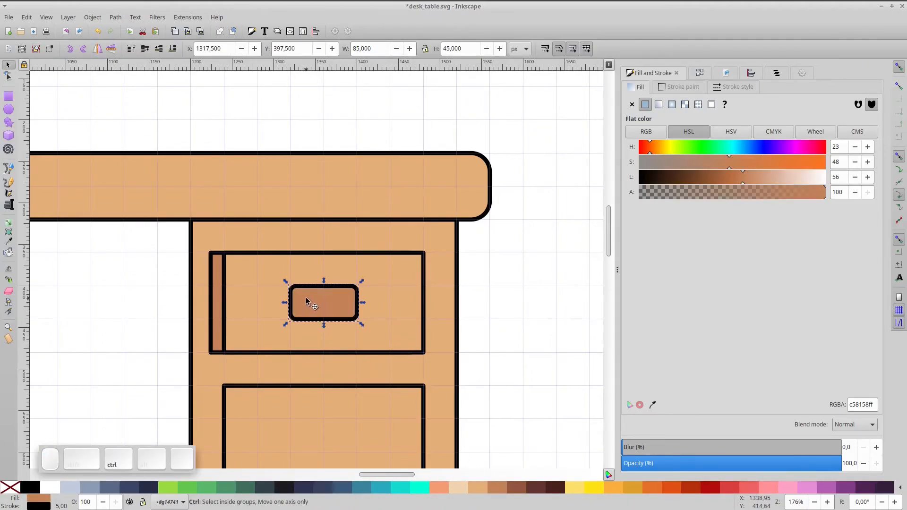
- Add a dark brown 945542 copy of the handle behind it, offset about 13 px to the left
scroll(307, 298, up, 2)
drag(382, 298, 355, 296)
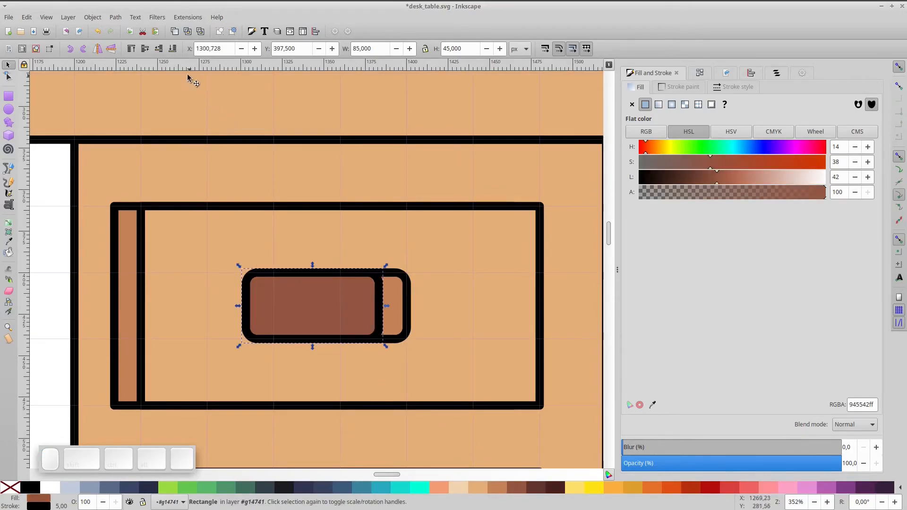
click(158, 49)
drag(256, 309, 256, 309)
- Place a duplicate of the finished upper drawer over the plain lower drawer, and group the two drawers
scroll(331, 297, down, 3)
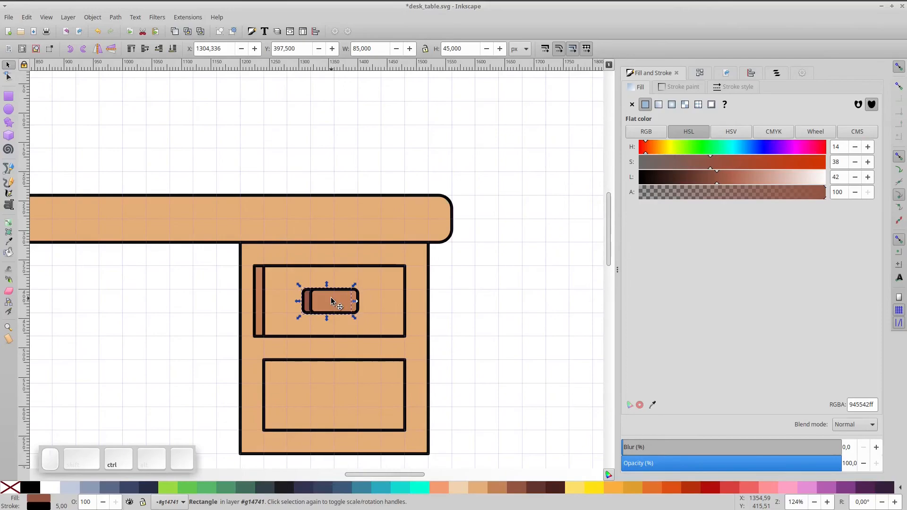
click(292, 274)
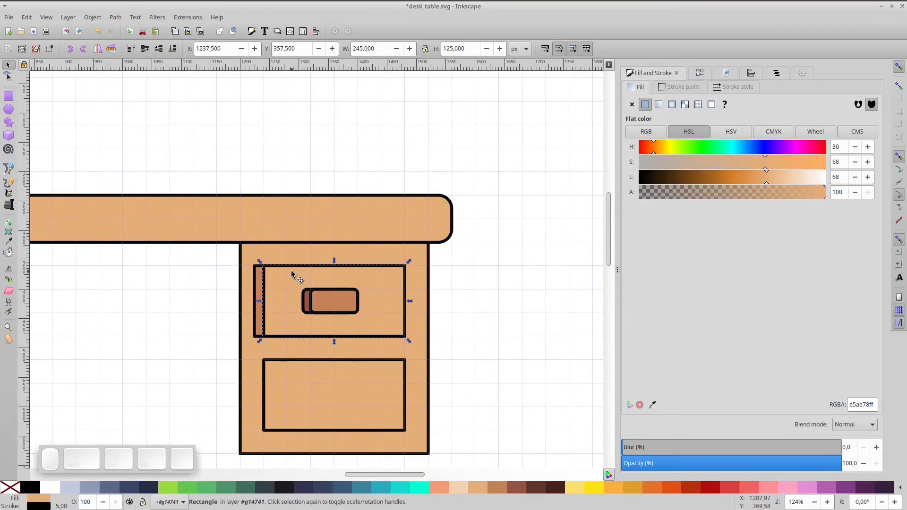
click(275, 268)
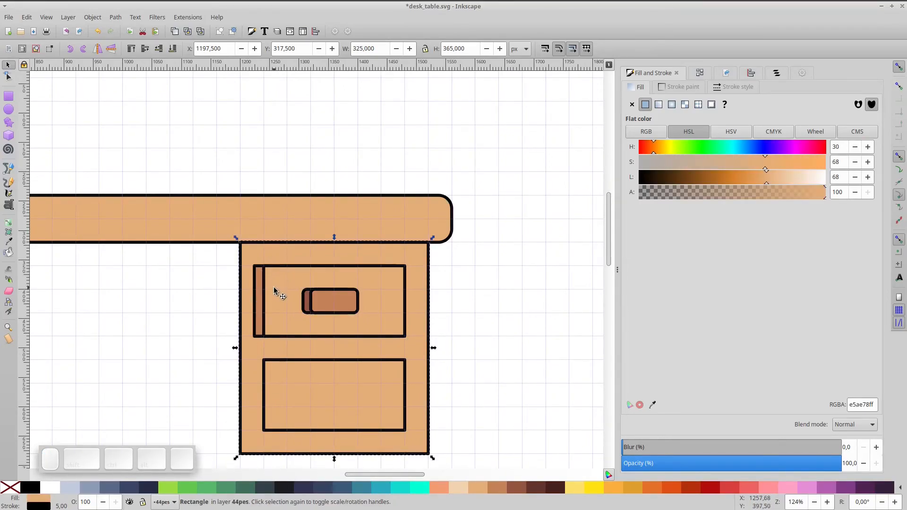
key(ctrl+d)
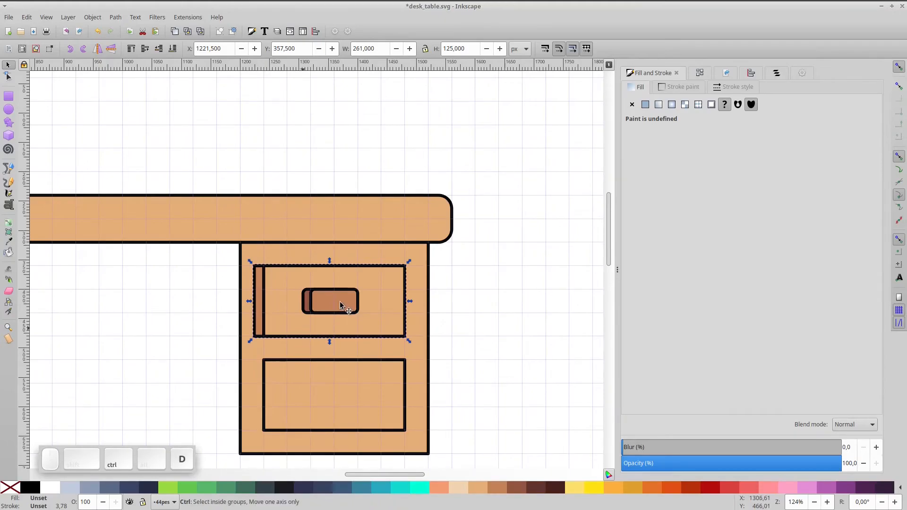
drag(339, 308, 346, 391)
shift+click(339, 307)
key(ctrl+g)
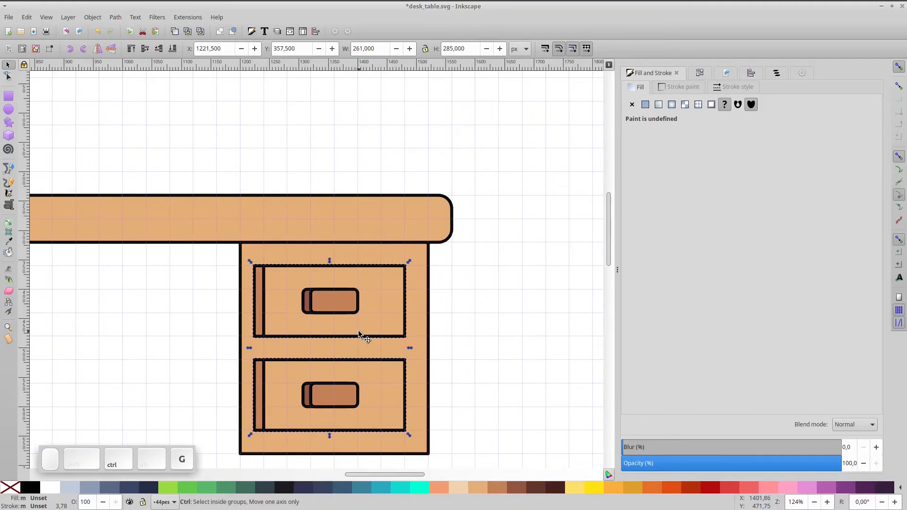
- Centre the grouped drawers horizontally on the cabinet body
shift+click(373, 259)
click(751, 72)
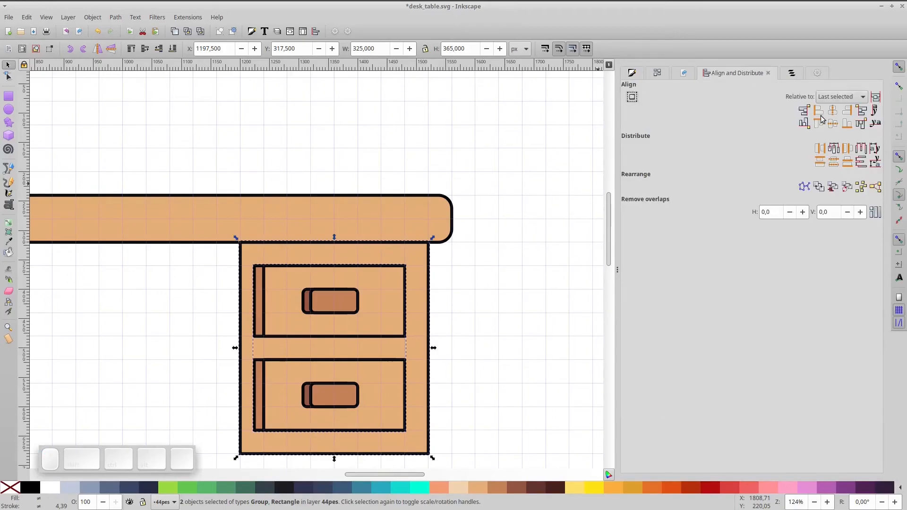
click(833, 110)
click(343, 342)
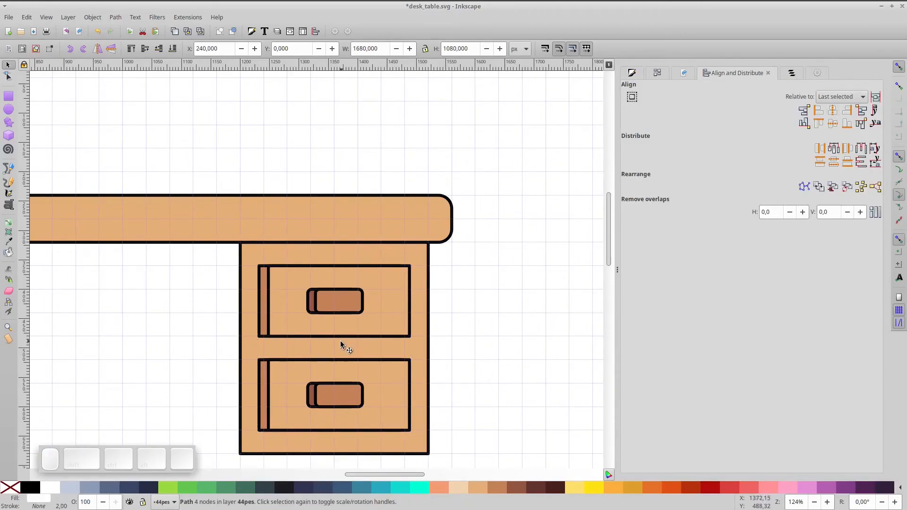
- Group the tabletop, the cabinet body and the leg
scroll(245, 304, down, 1)
drag(221, 307, 387, 300)
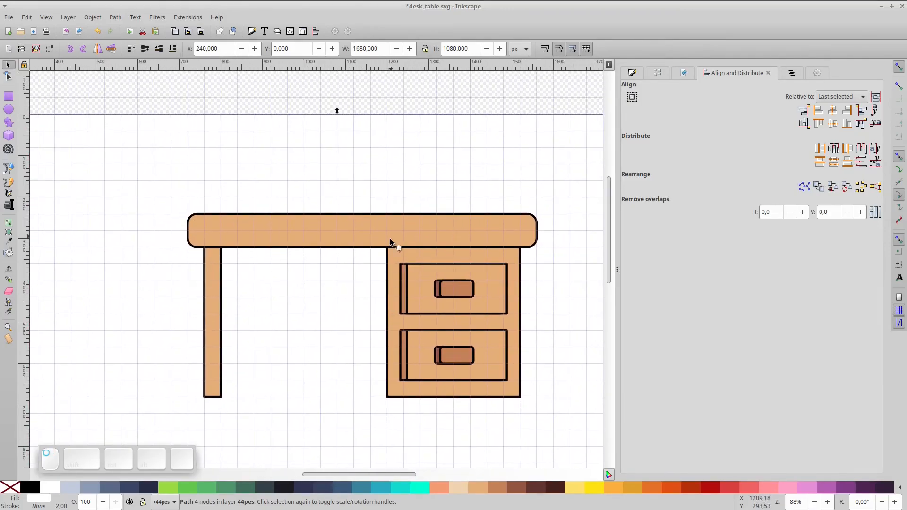
click(390, 236)
shift+click(391, 280)
shift+click(209, 311)
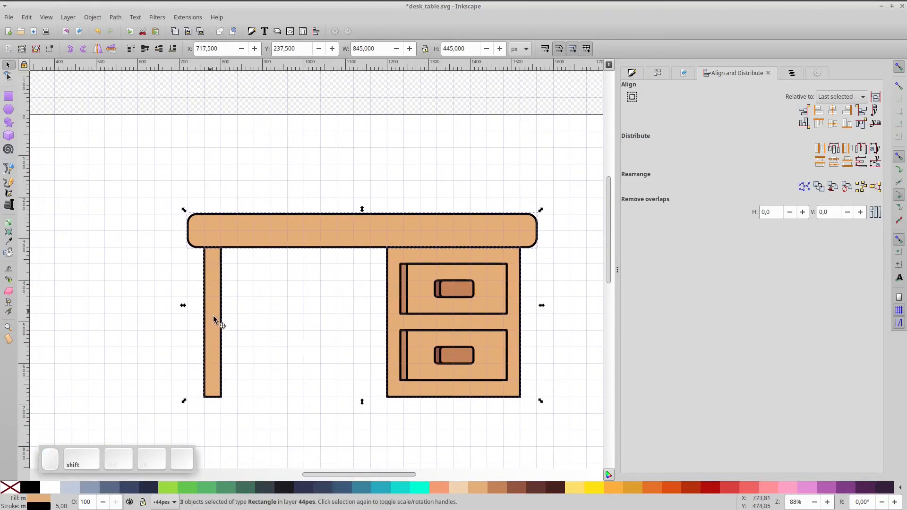
key(ctrl+g)
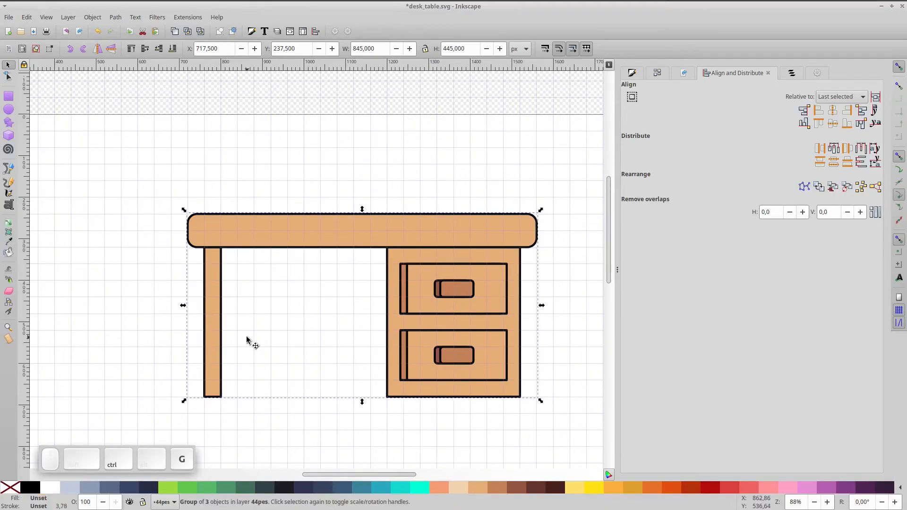
- Fill a duplicate of the desk group with medium brown, offset it 160 px to the left and lower it behind the desk
key(Home)
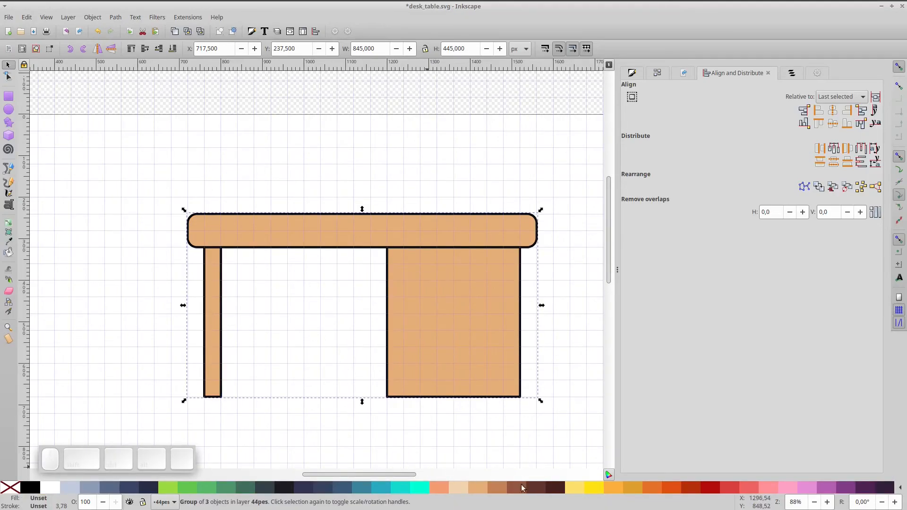
click(497, 485)
drag(474, 281, 386, 293)
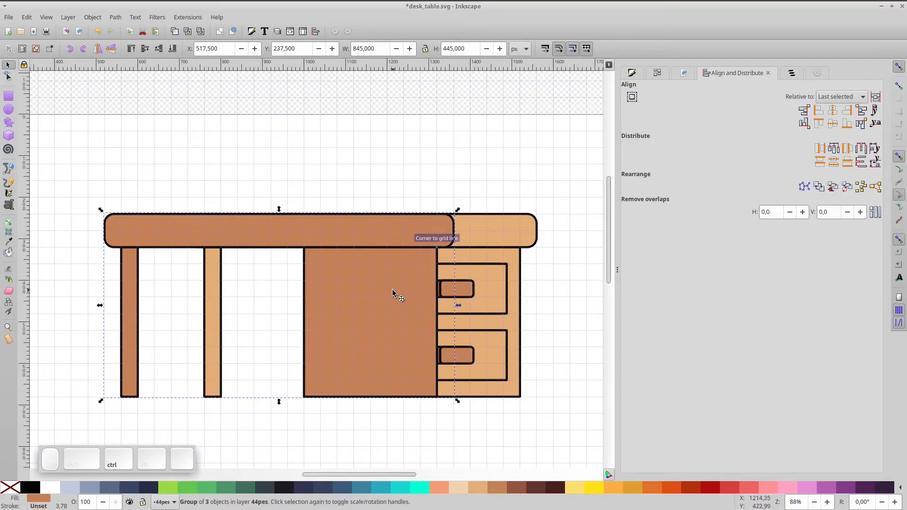
click(158, 48)
click(159, 49)
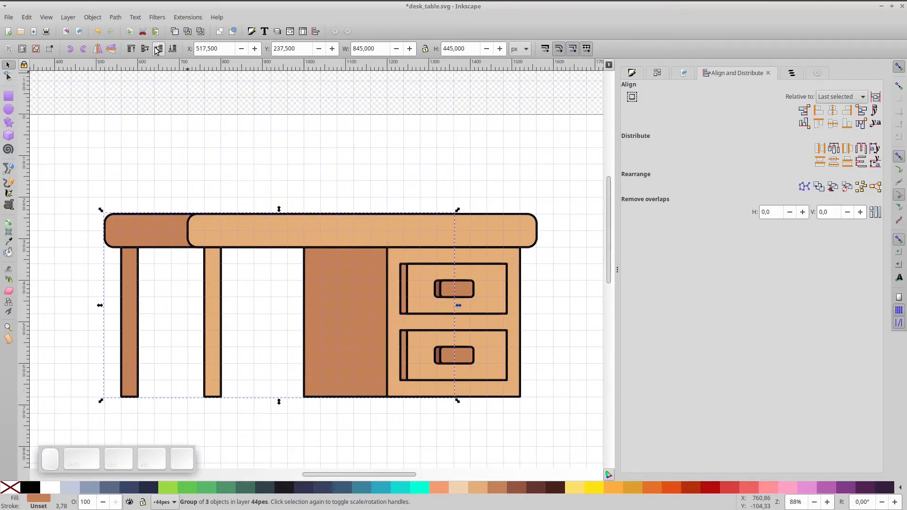
drag(144, 232, 163, 249)
- Inside the medium brown group, widen the leg rectangle to 200 px so it meets the front leg
double_click(152, 272)
click(152, 273)
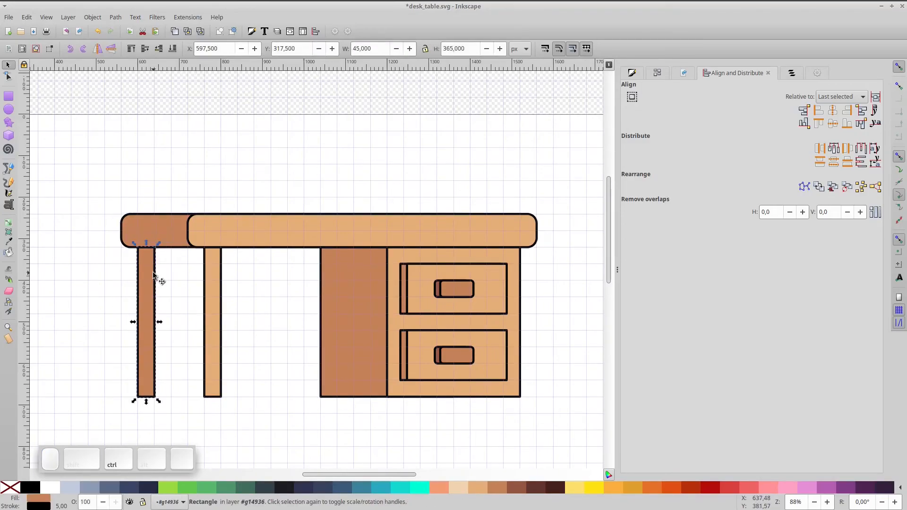
key(r)
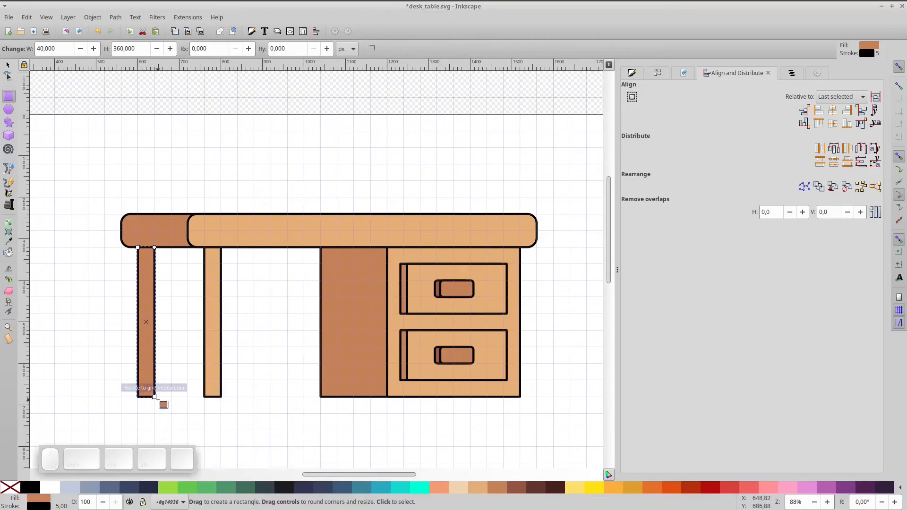
drag(155, 397, 220, 398)
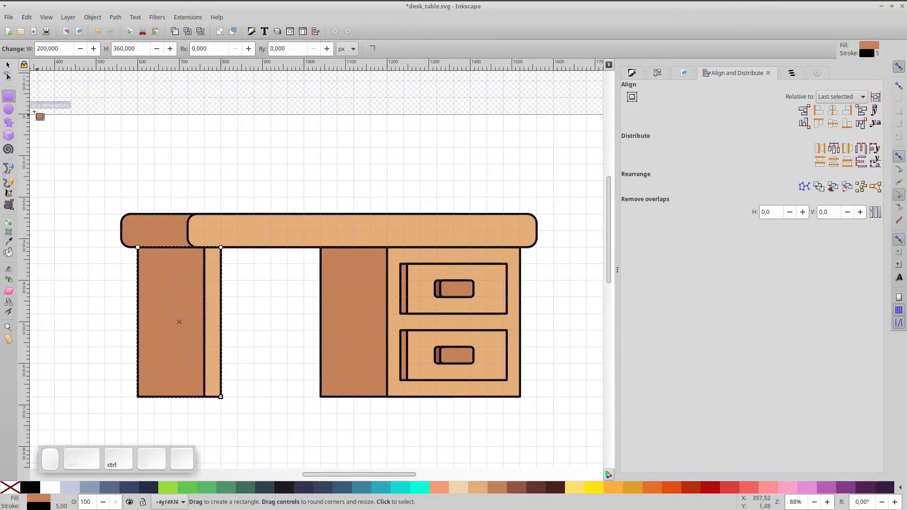
click(9, 66)
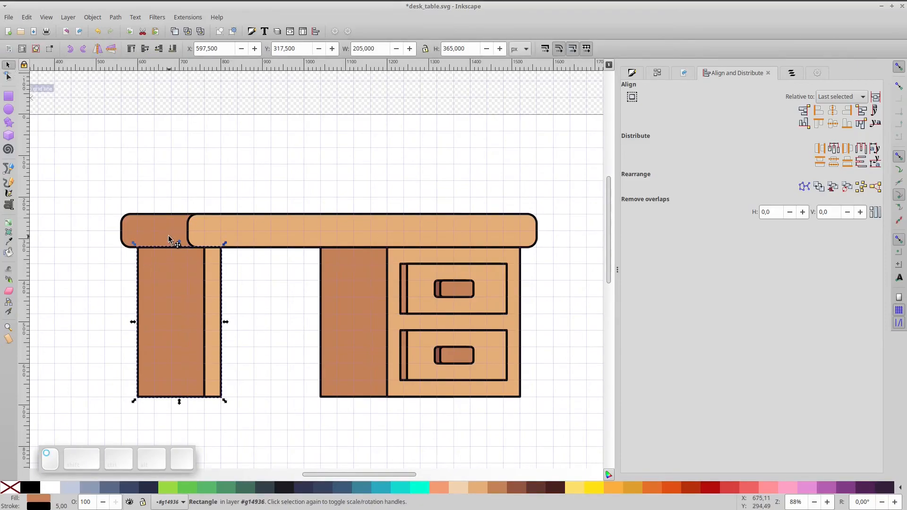
- Duplicate the medium brown tabletop, leg and cabinet rectangles and unite the copies into one shape
click(169, 239)
shift+click(173, 273)
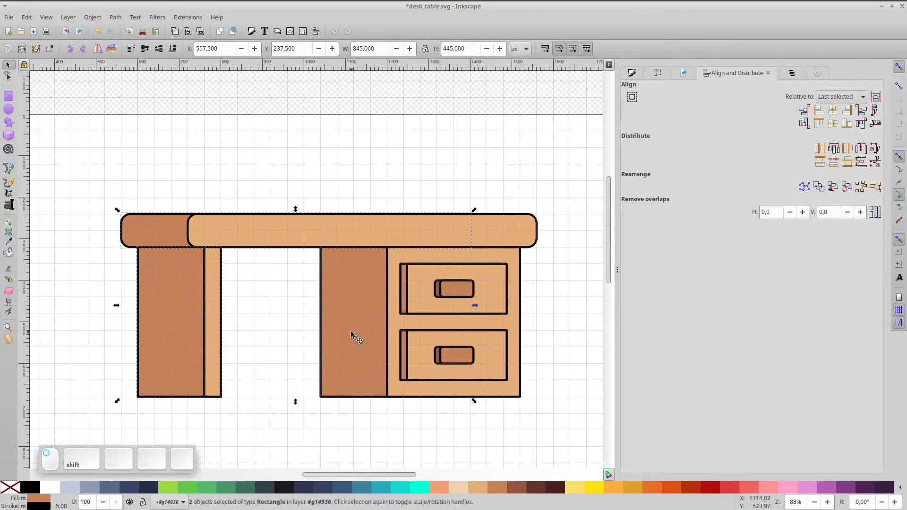
key(ctrl)
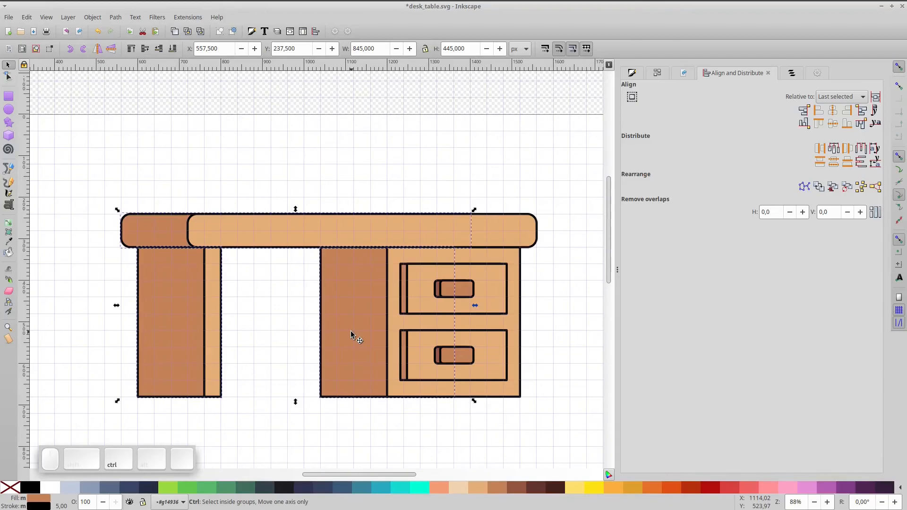
key(ctrl+d)
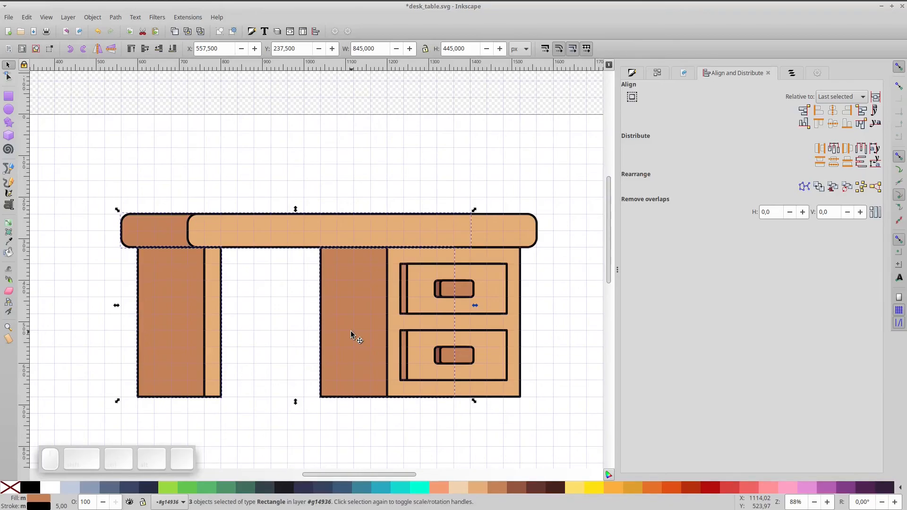
key(ctrl+plus)
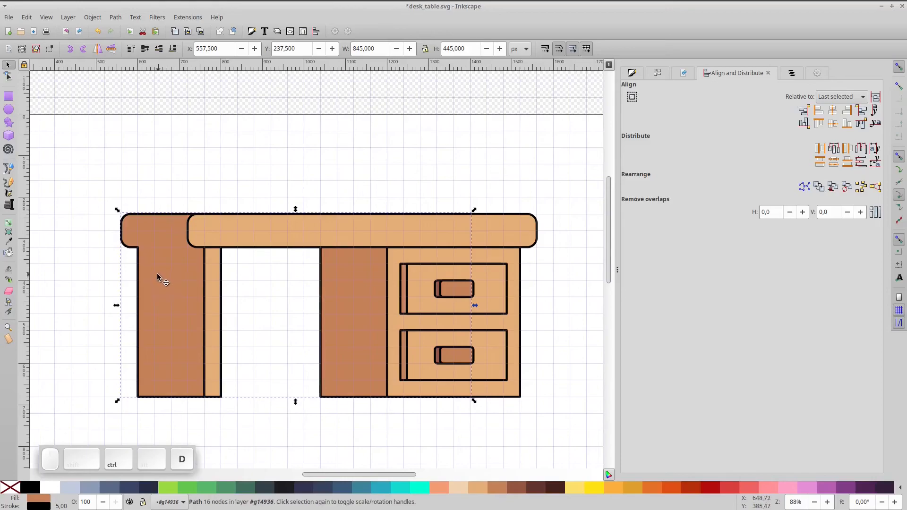
- Subtract a copy offset 40 px to the right from the united shape, and fill the remaining strips with dark brown without a stroke
drag(154, 268, 127, 243)
shift+click(133, 253)
key(ctrl+minus)
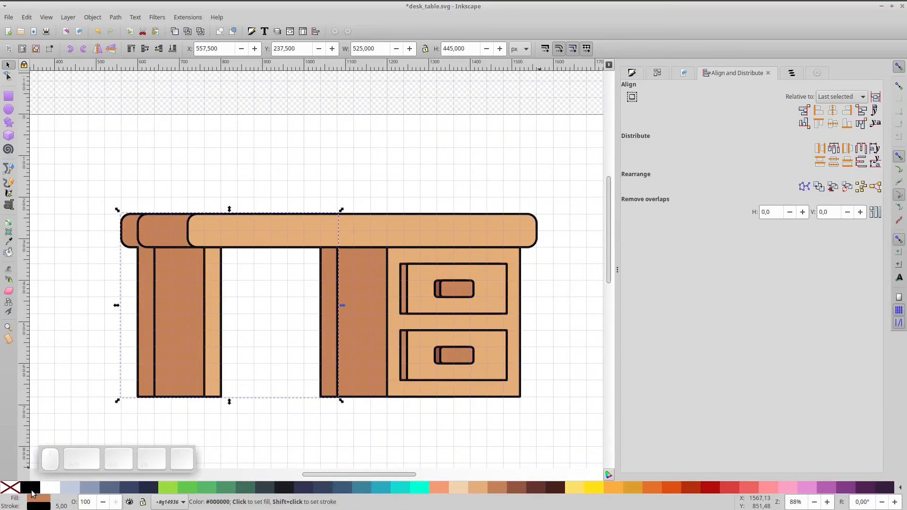
click(515, 491)
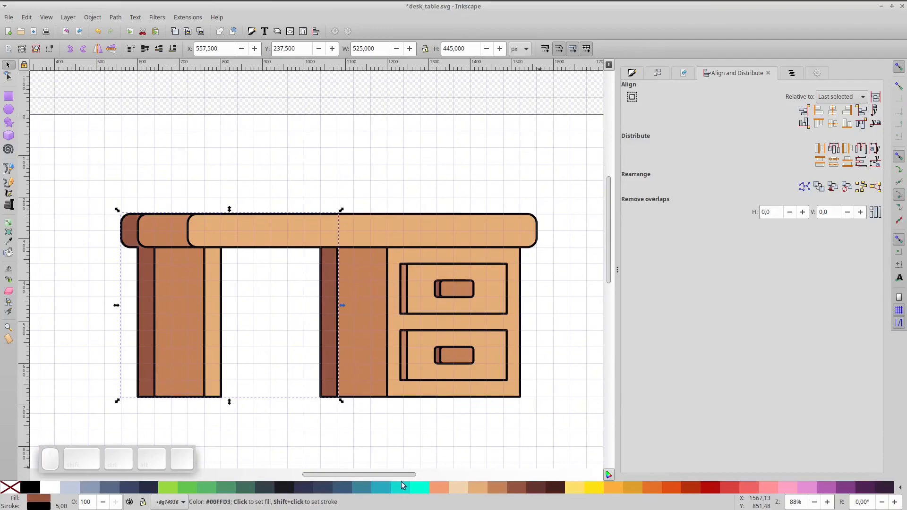
key(Escape)
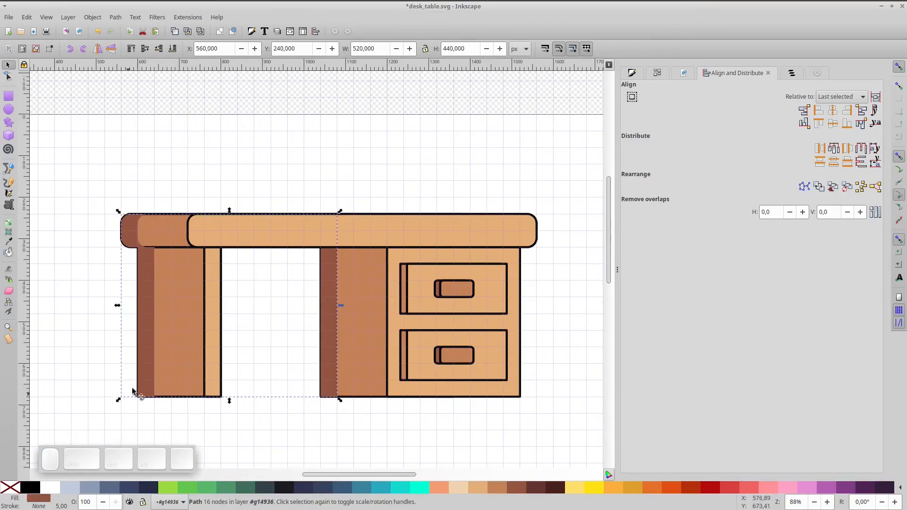
- Duplicate the medium brown tabletop, leg and cabinet rectangles on top and remove the copies' fill, keeping only their outlines
click(170, 322)
shift+click(156, 238)
shift+click(374, 307)
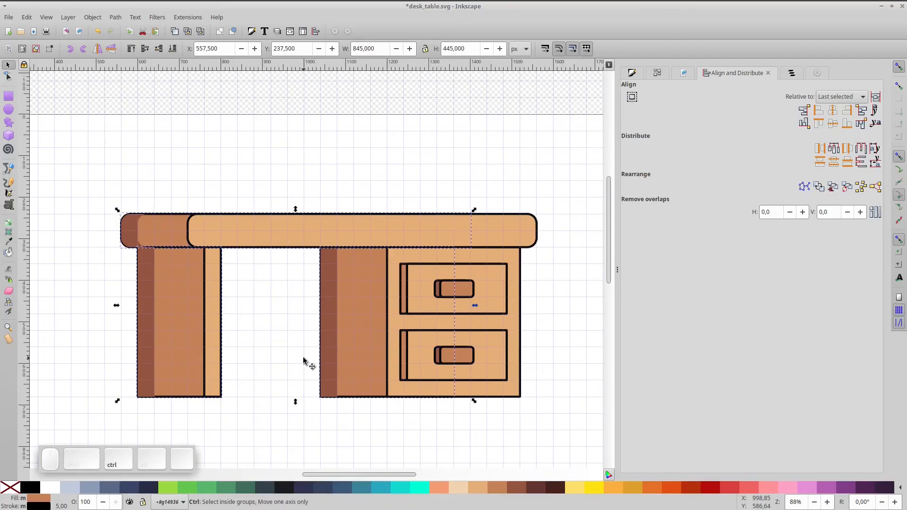
key(ctrl+d)
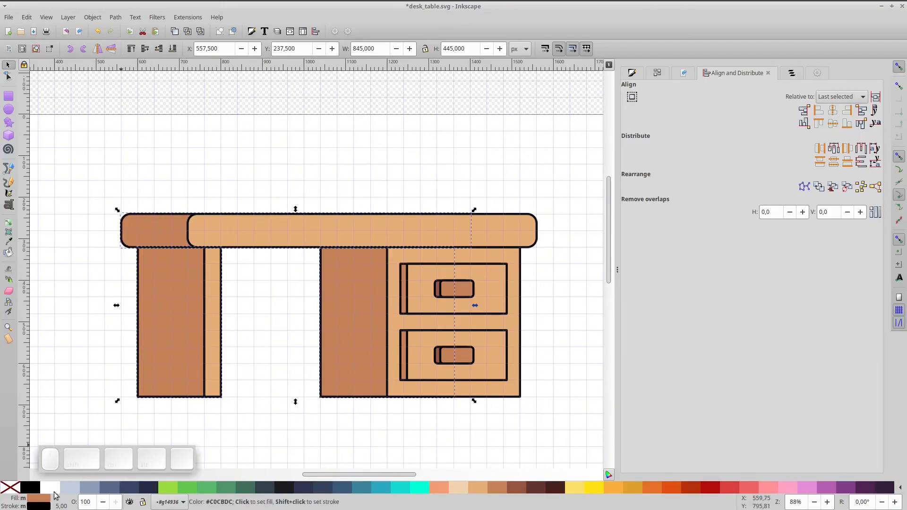
click(7, 490)
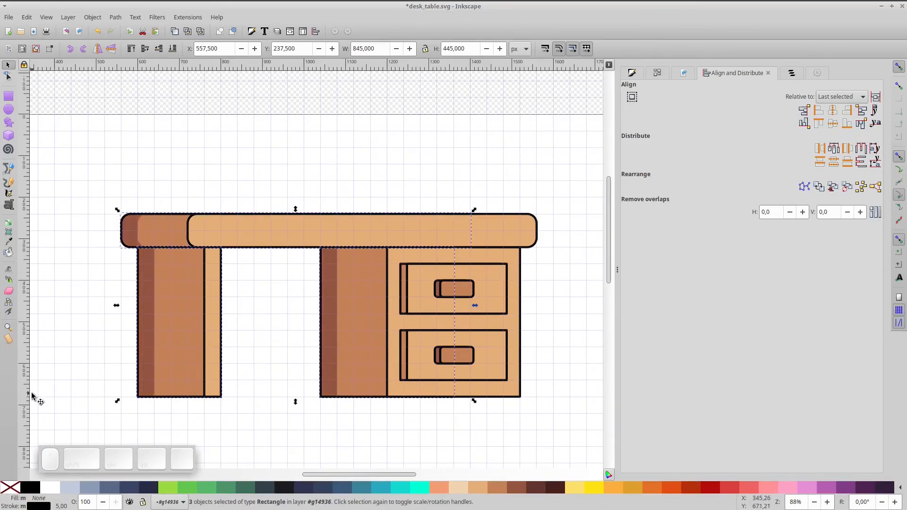
click(52, 357)
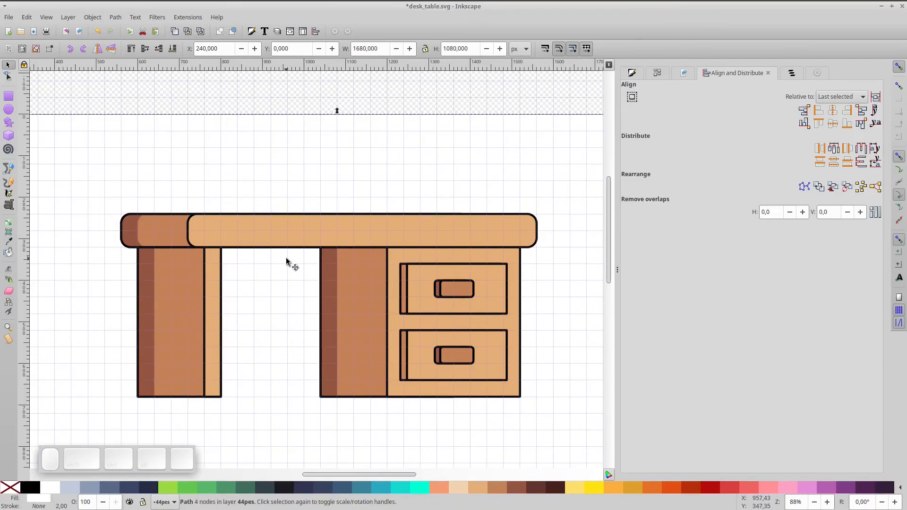
- Inside the front desk group, draw a 480 × 80 px rectangle from the leg to the cabinet with light brown fill and black stroke
click(220, 290)
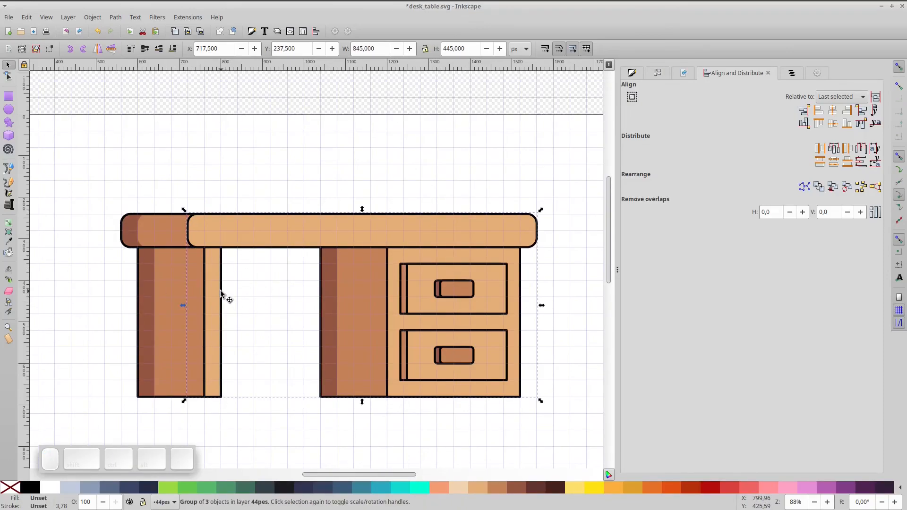
key(Escape)
click(218, 288)
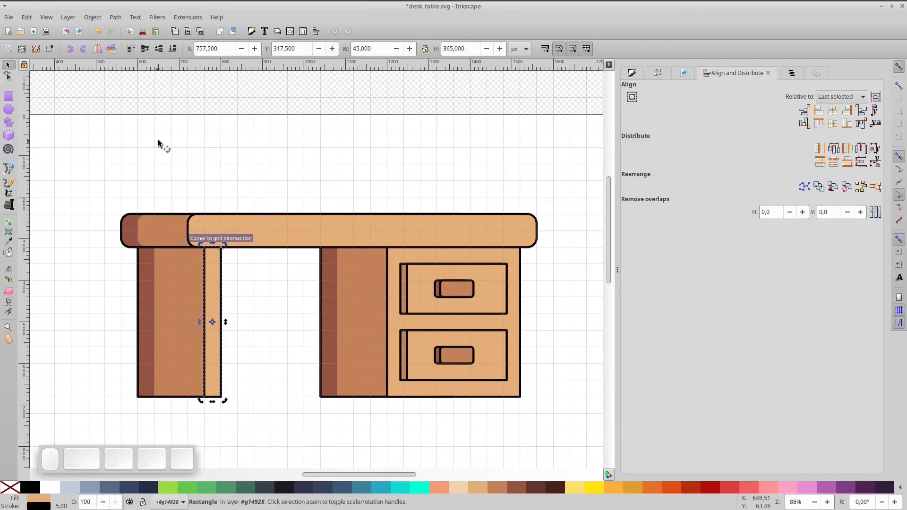
click(9, 96)
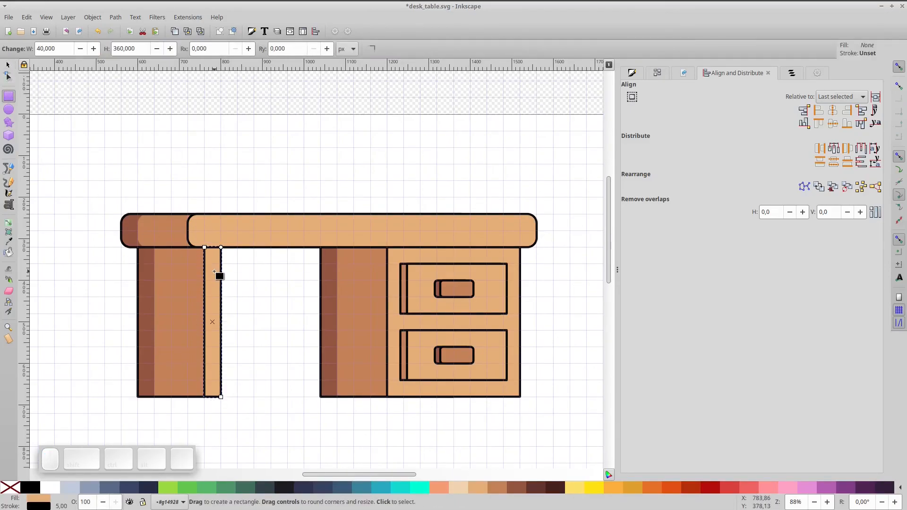
ctrl+scroll(208, 244, up, 2)
mouse_move(200, 218)
mouse_down()
mouse_move(545, 236)
mouse_move(598, 284)
mouse_up()
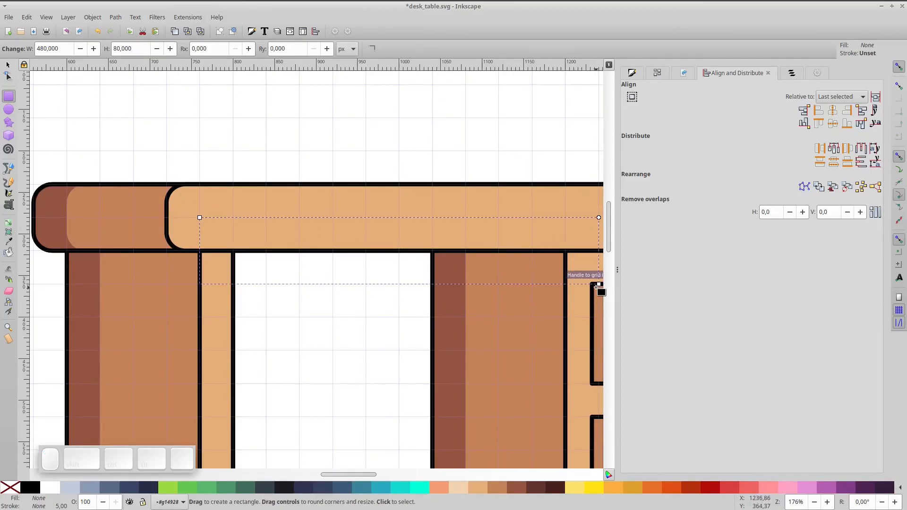
click(471, 488)
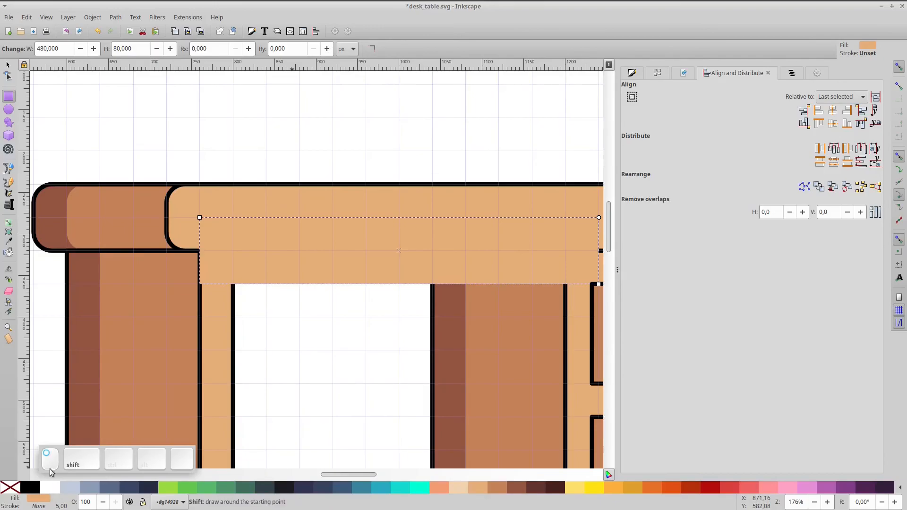
shift+click(33, 487)
- Unite the front leg, the front cabinet and the connecting panel beneath the tabletop into a single shape
click(8, 65)
drag(349, 338, 228, 294)
click(445, 345)
shift+click(95, 310)
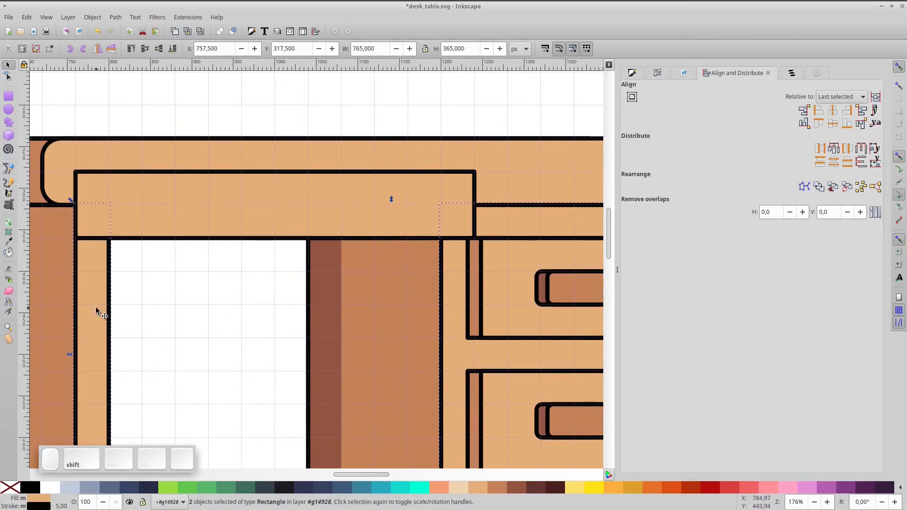
shift+click(145, 211)
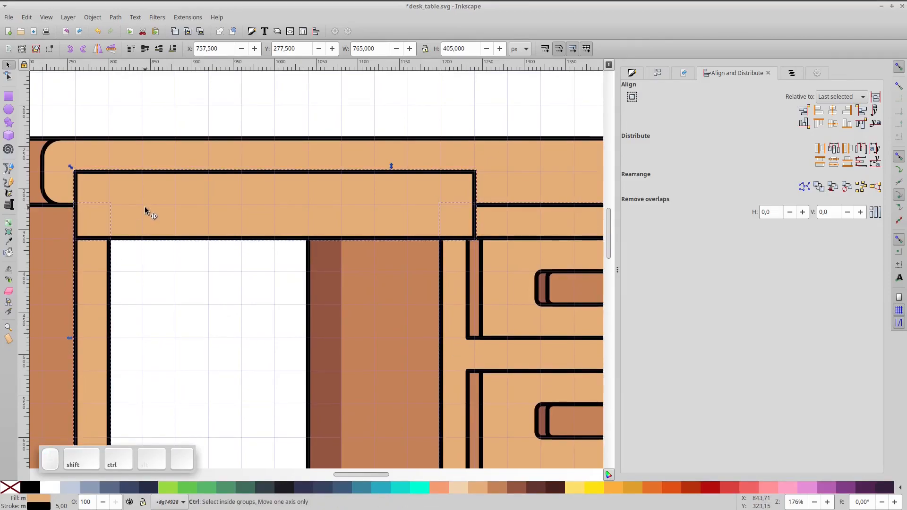
key(ctrl+KP_Add)
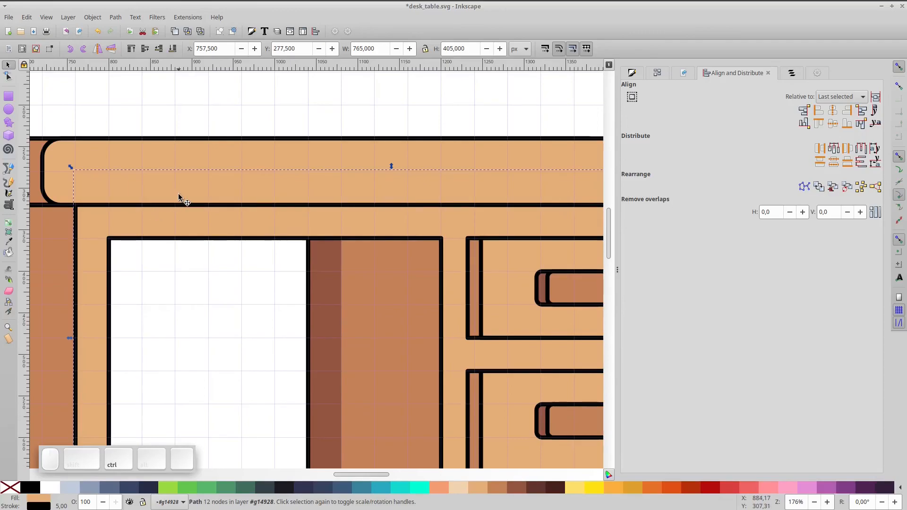
- Group all the desk parts and scale the group down proportionally around its centre to about 641 × 285 px
key(5)
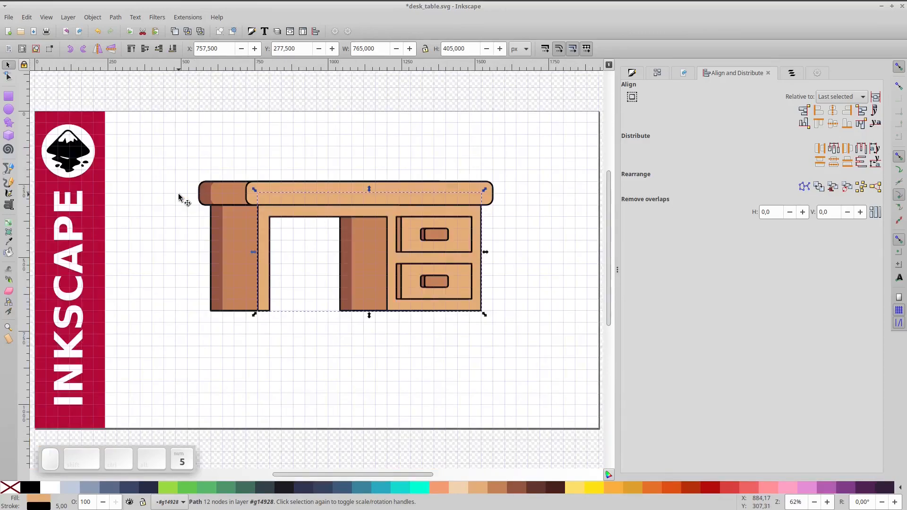
click(223, 95)
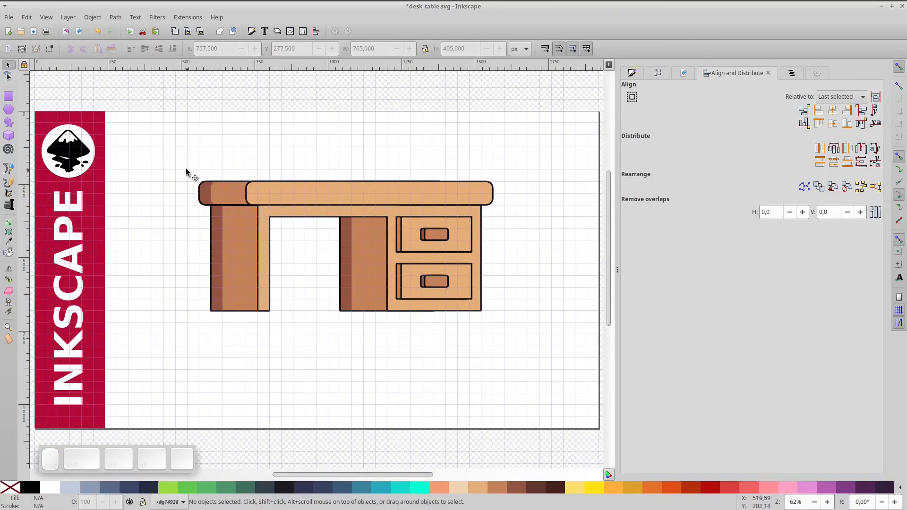
drag(184, 164, 511, 331)
key(ctrl+g)
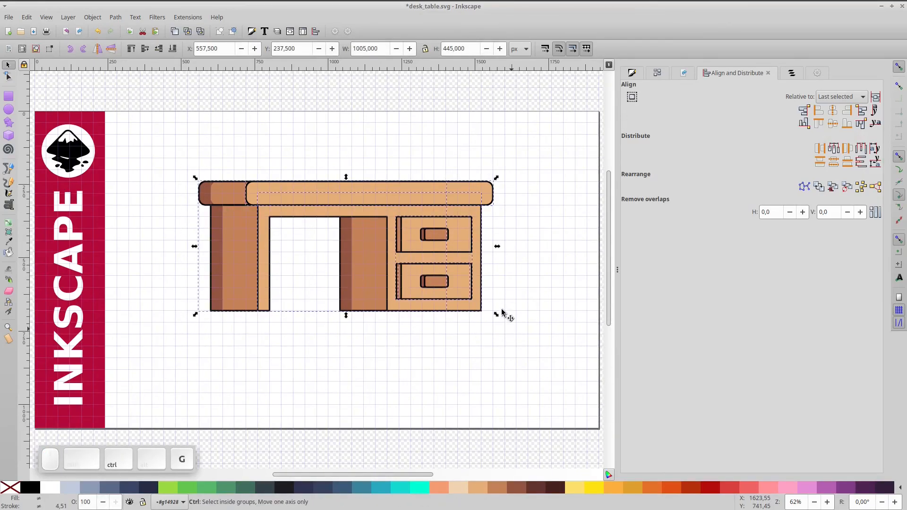
drag(494, 176, 463, 200)
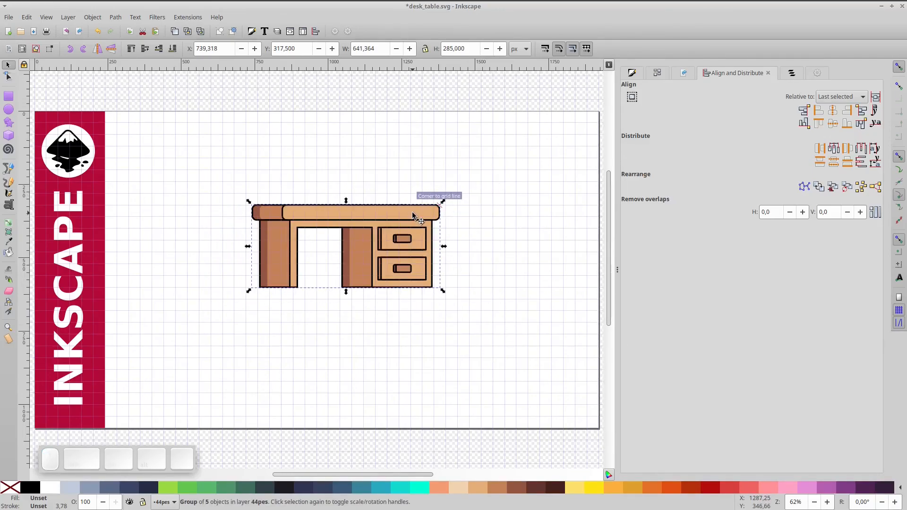
- Centre the desk group horizontally and vertically on the white background rectangle, and clear the selection
shift+click(496, 186)
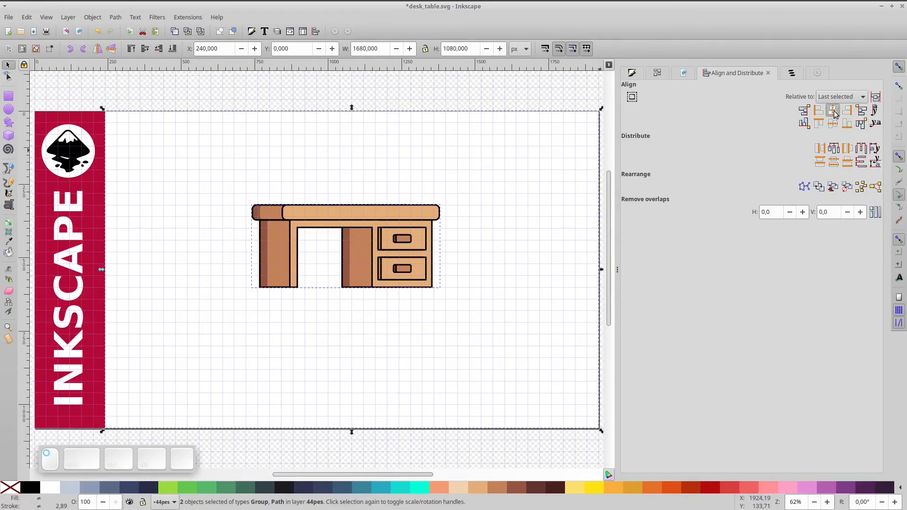
click(833, 111)
click(833, 123)
key(Escape)
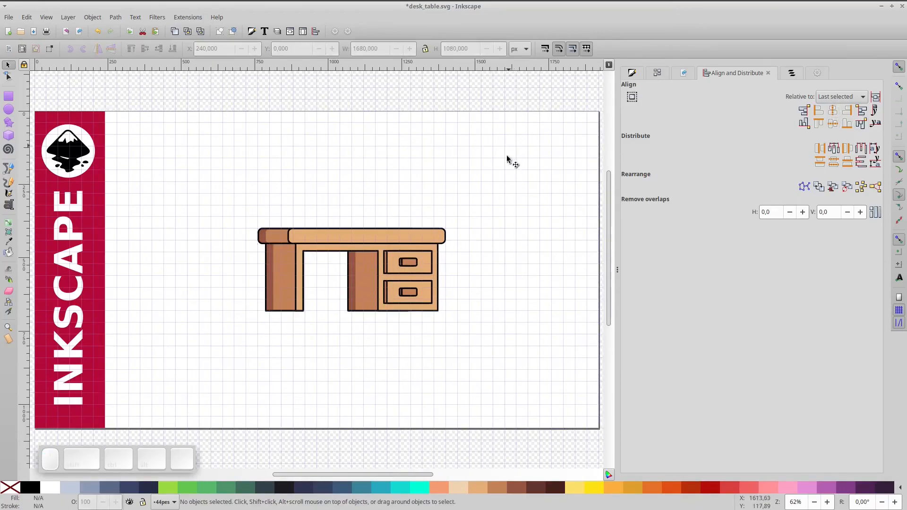